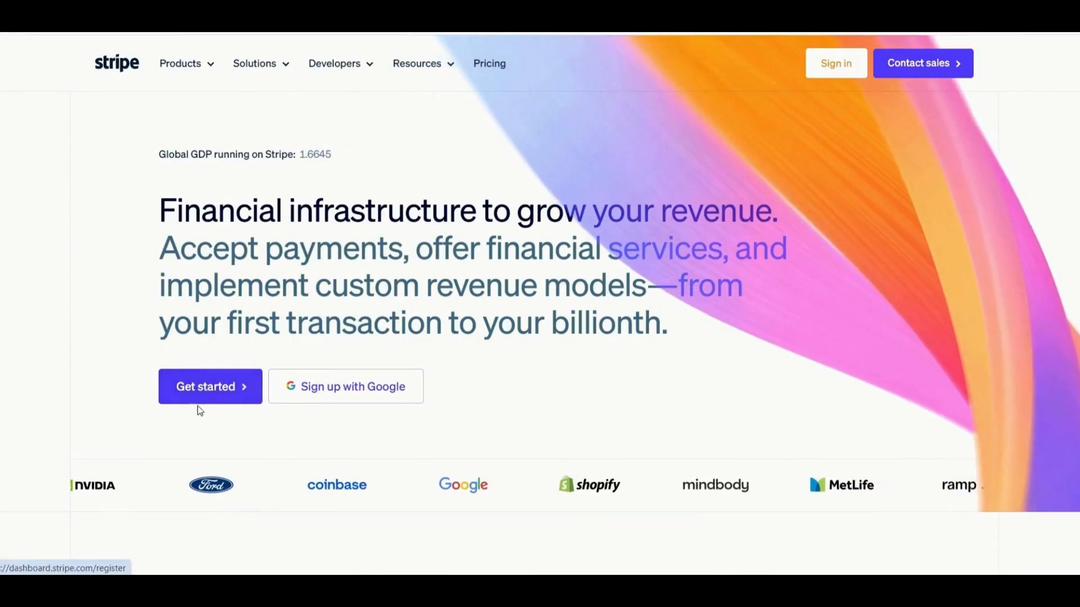
Start a new account and autofill the business e-mail, full name and a strong password.
{"action": "left_click", "coordinate": [213, 392]}
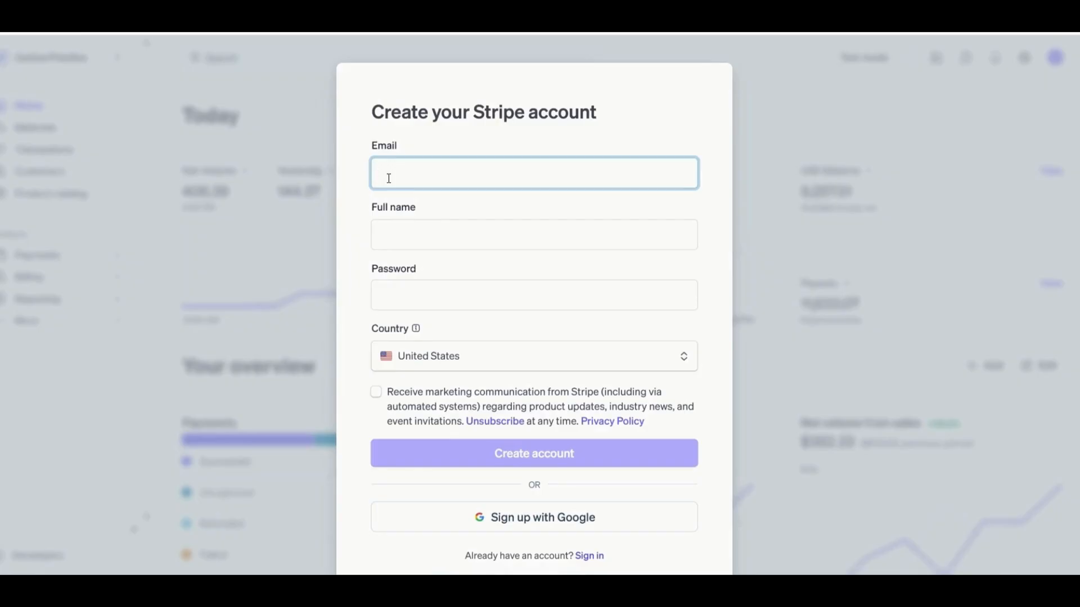
{"action": "type", "text": "or"}
{"action": "key", "text": "BackSpace"}
{"action": "key", "text": "BackSpace"}
{"action": "left_click", "coordinate": [515, 217]}
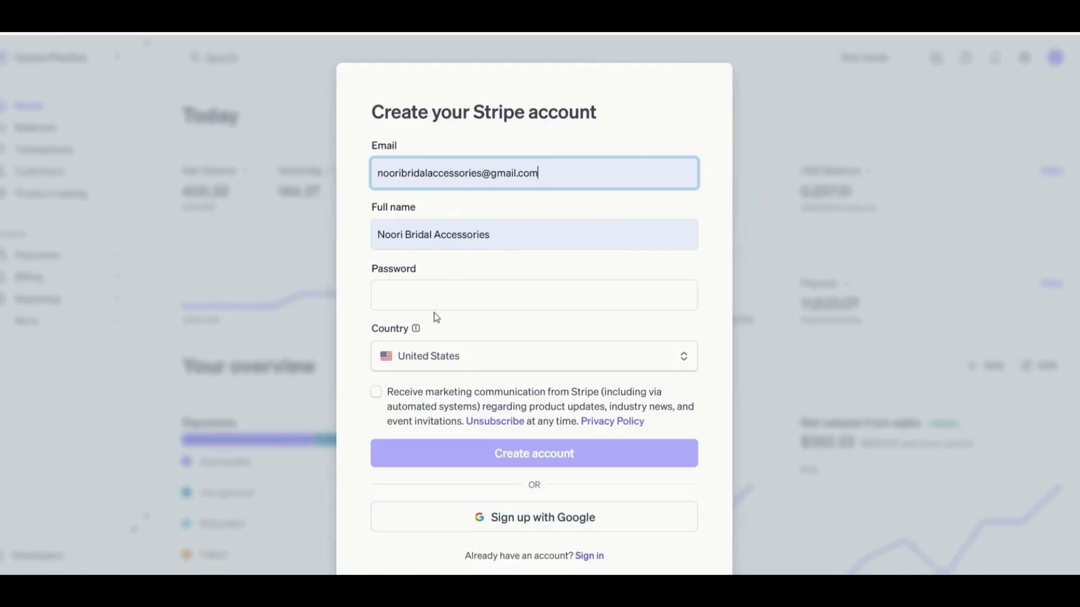
{"action": "left_click", "coordinate": [427, 291]}
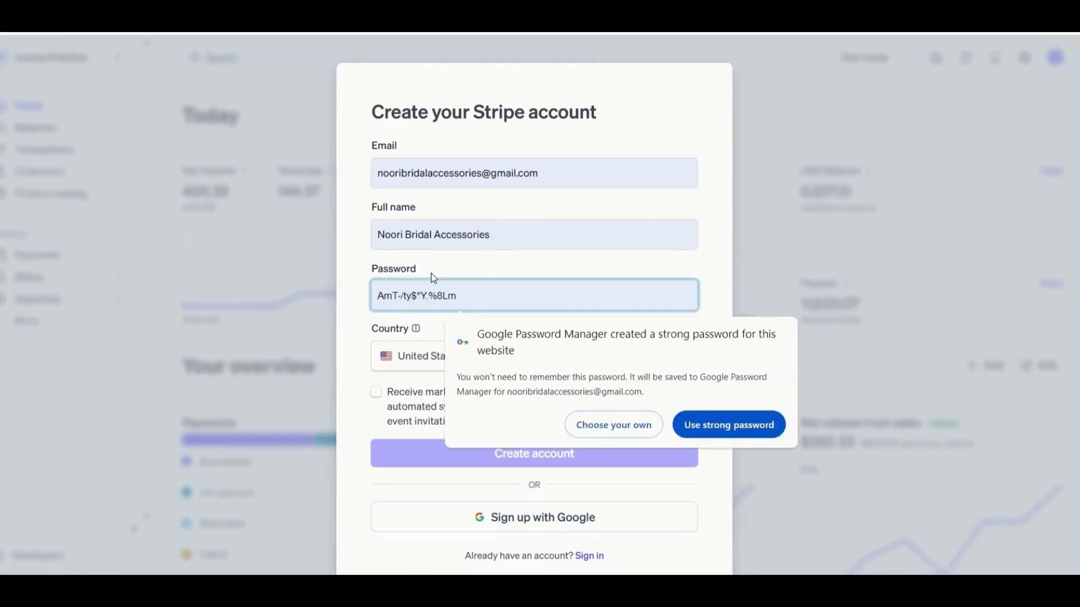
{"action": "left_click", "coordinate": [740, 428]}
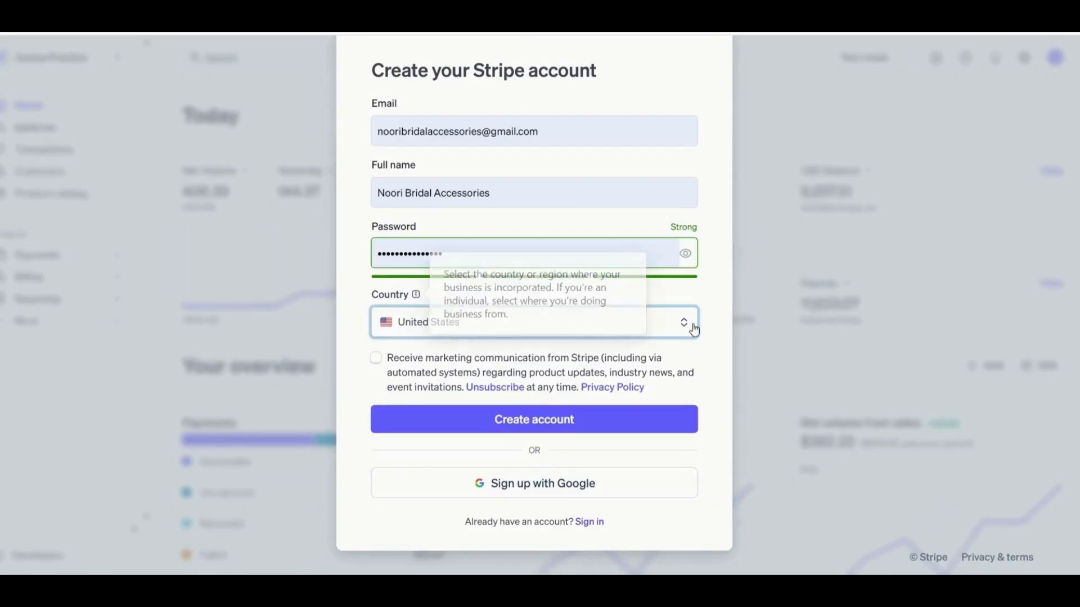
Keep United States as the country and create the account.
{"action": "left_click", "coordinate": [683, 327]}
{"action": "scroll", "coordinate": [532, 422], "scroll_direction": "down", "scroll_amount": 4}
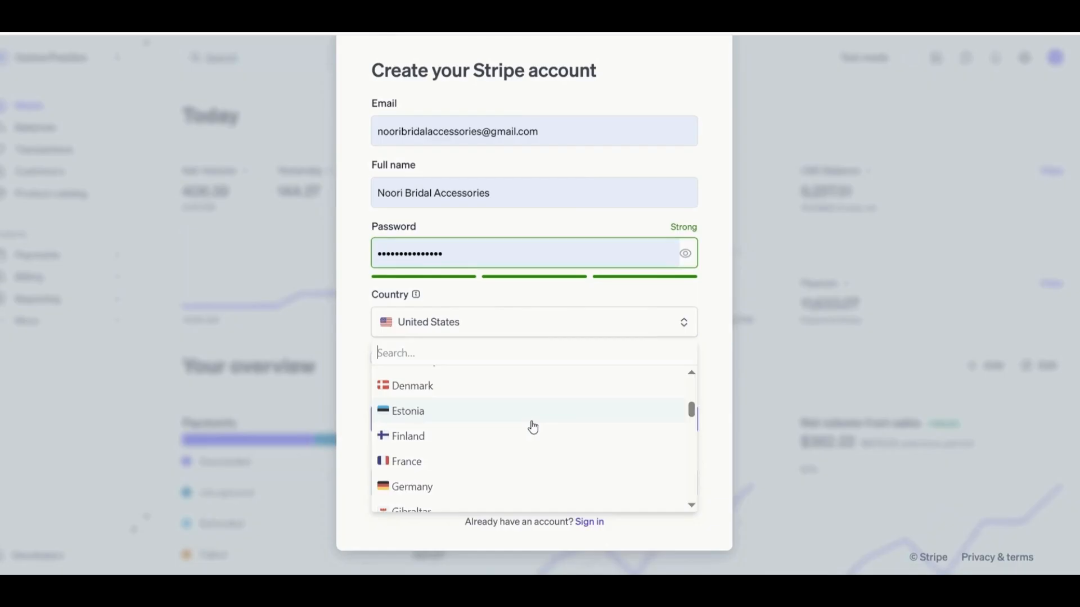
{"action": "scroll", "coordinate": [485, 406], "scroll_direction": "up", "scroll_amount": 2}
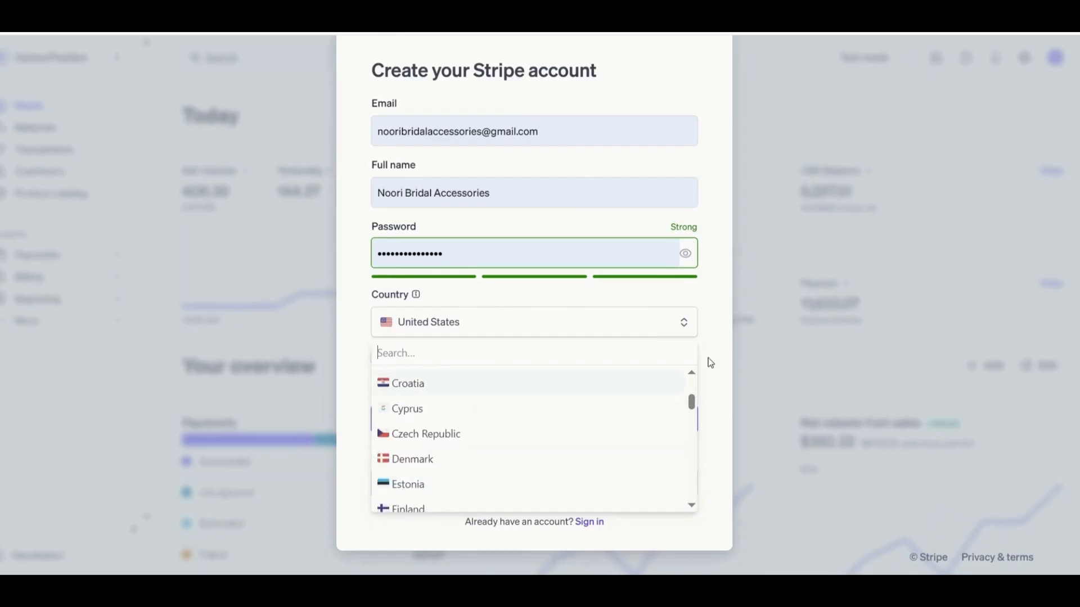
{"action": "left_click", "coordinate": [708, 361]}
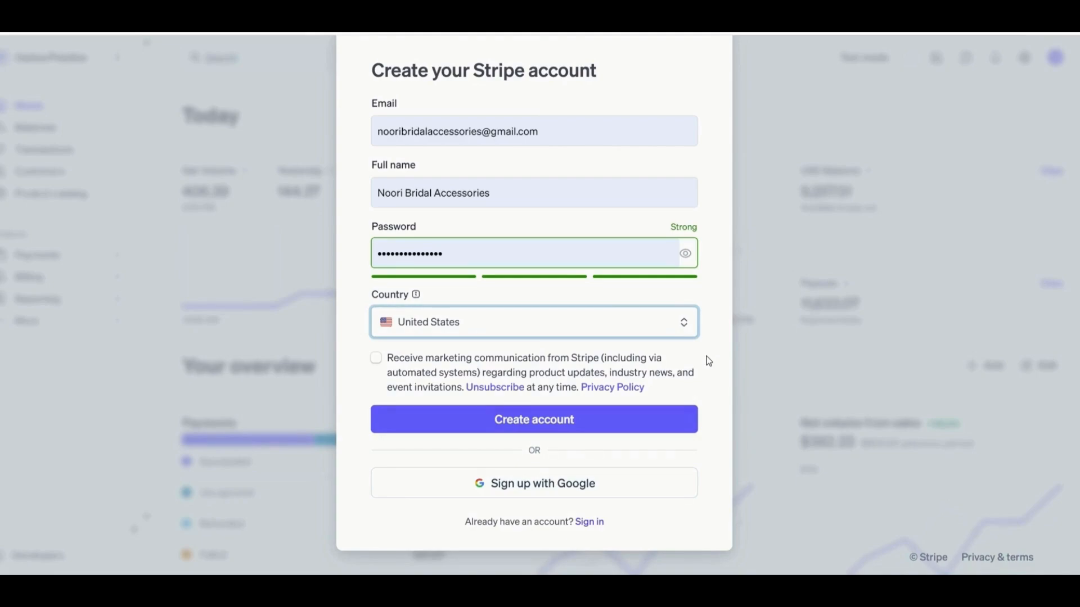
{"action": "left_click", "coordinate": [683, 321]}
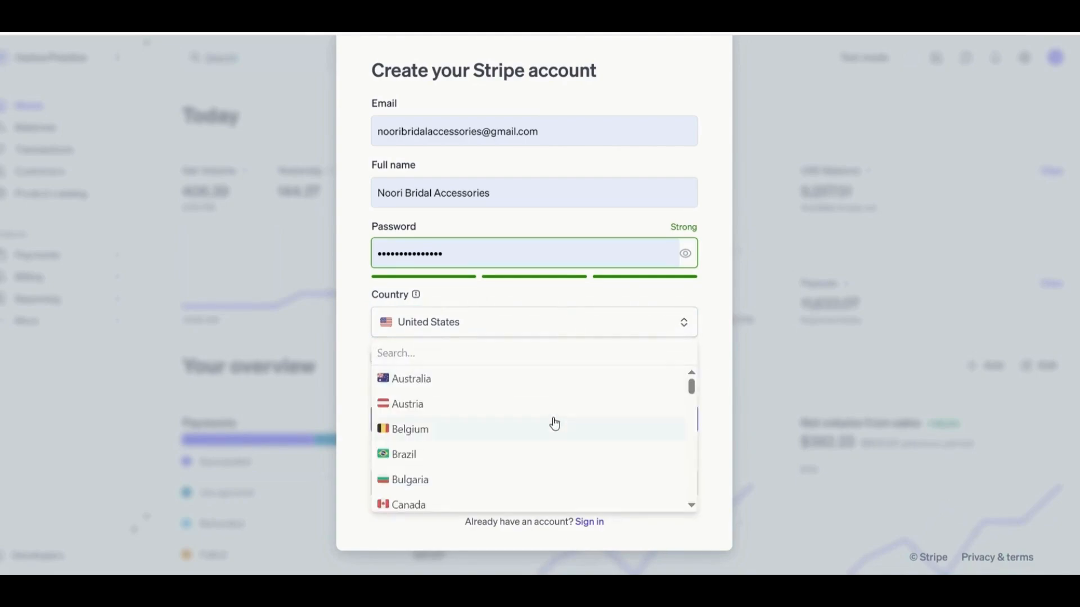
{"action": "left_click", "coordinate": [704, 351]}
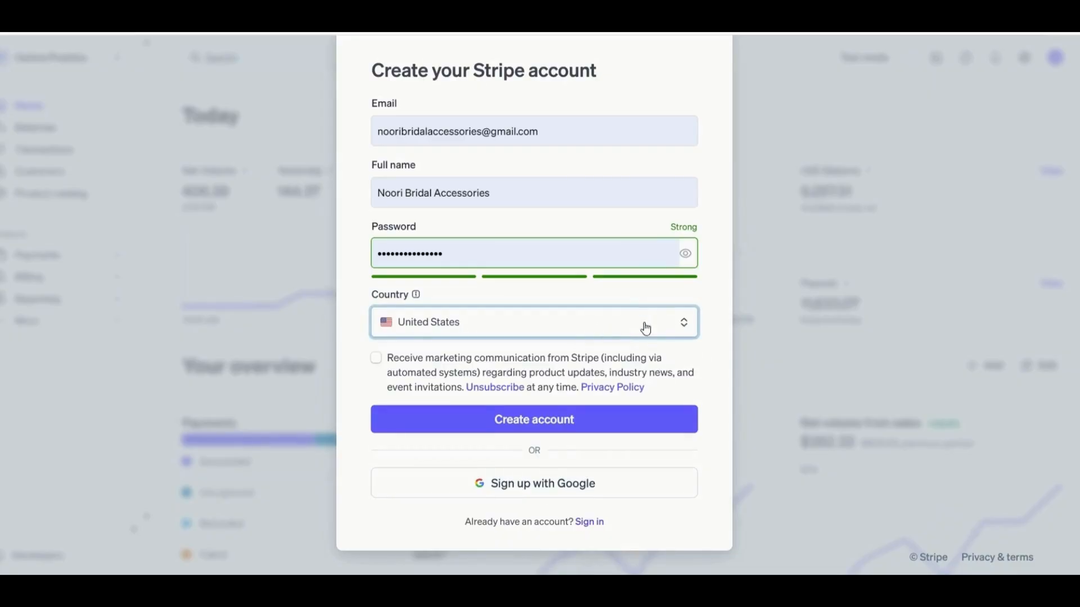
{"action": "left_click", "coordinate": [684, 324]}
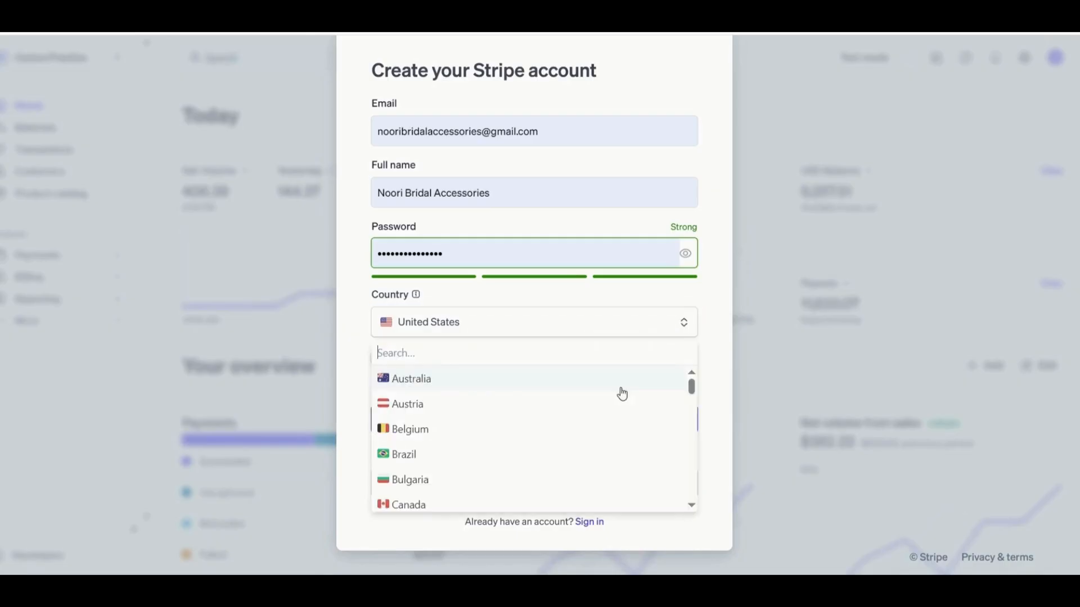
{"action": "left_click", "coordinate": [721, 399]}
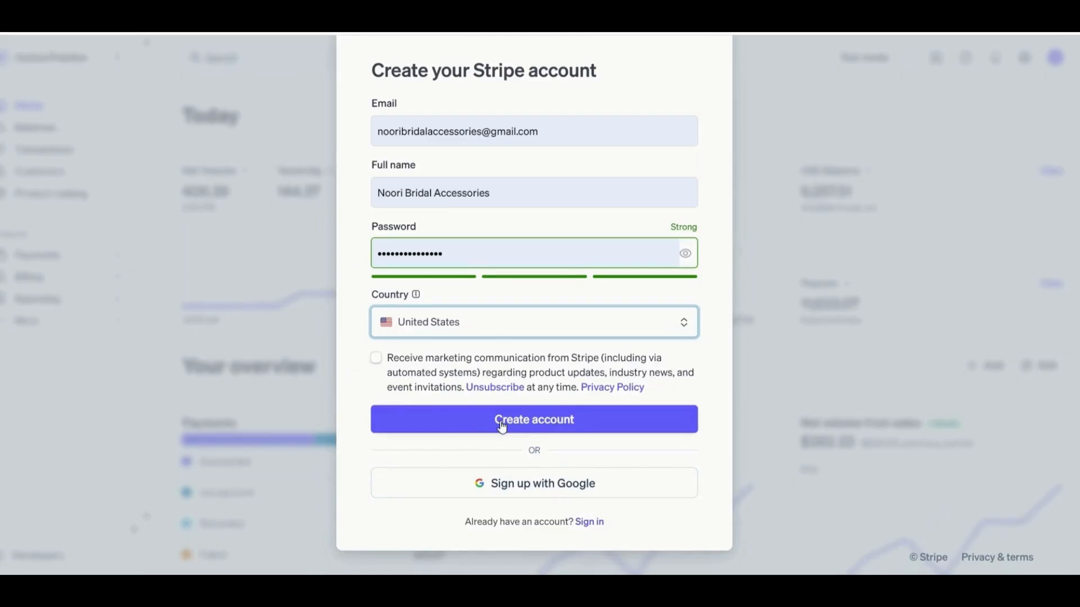
{"action": "left_click", "coordinate": [525, 423]}
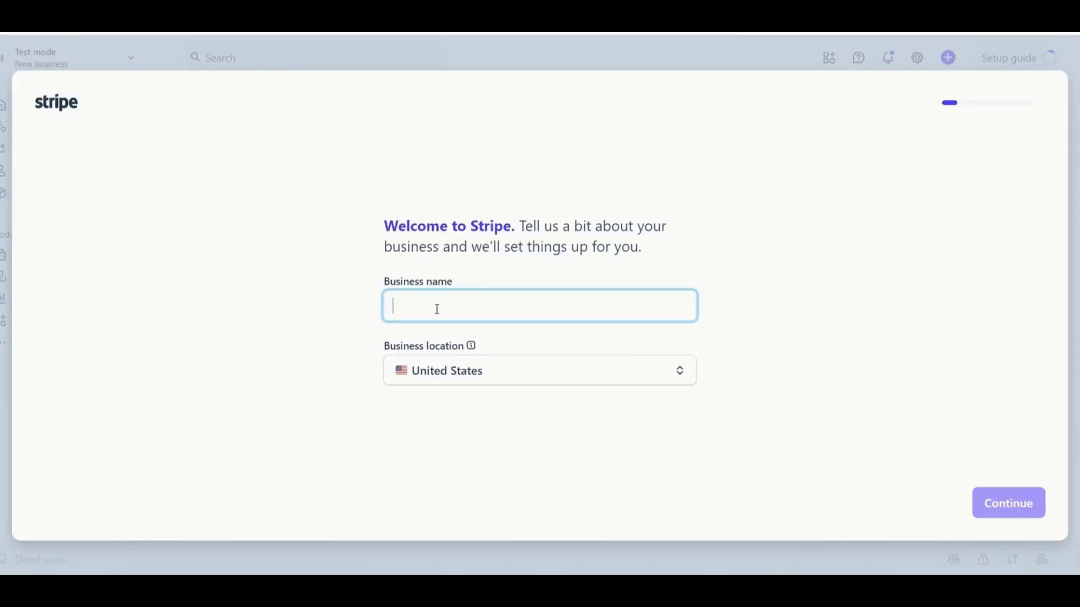
Enter the business name Cashflow Guidess, then skip the website and description step.
{"action": "type", "text": "Cashflow Guidess"}
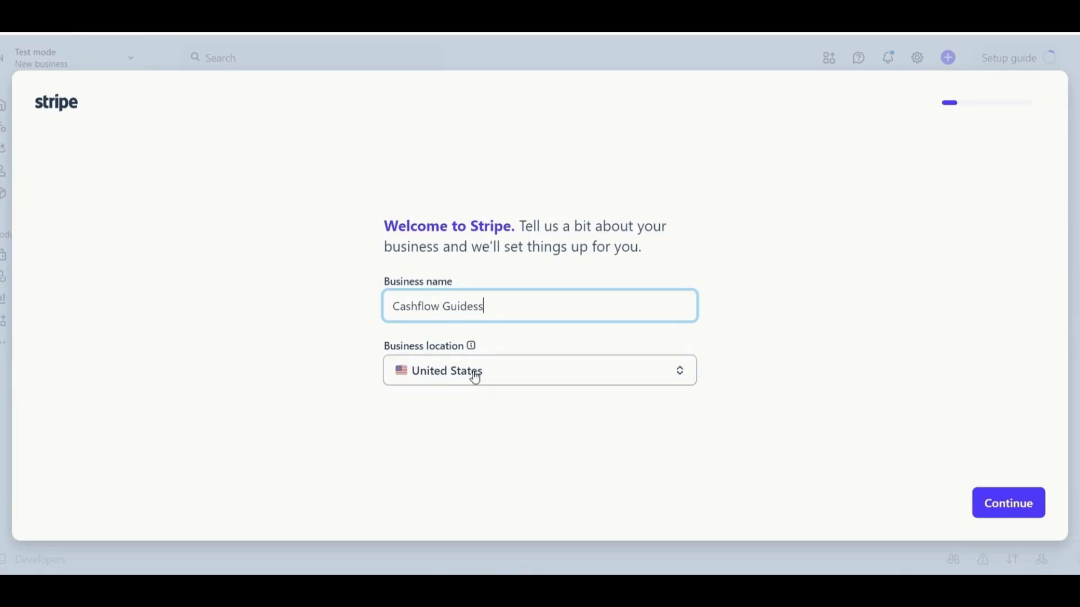
{"action": "left_click", "coordinate": [994, 505]}
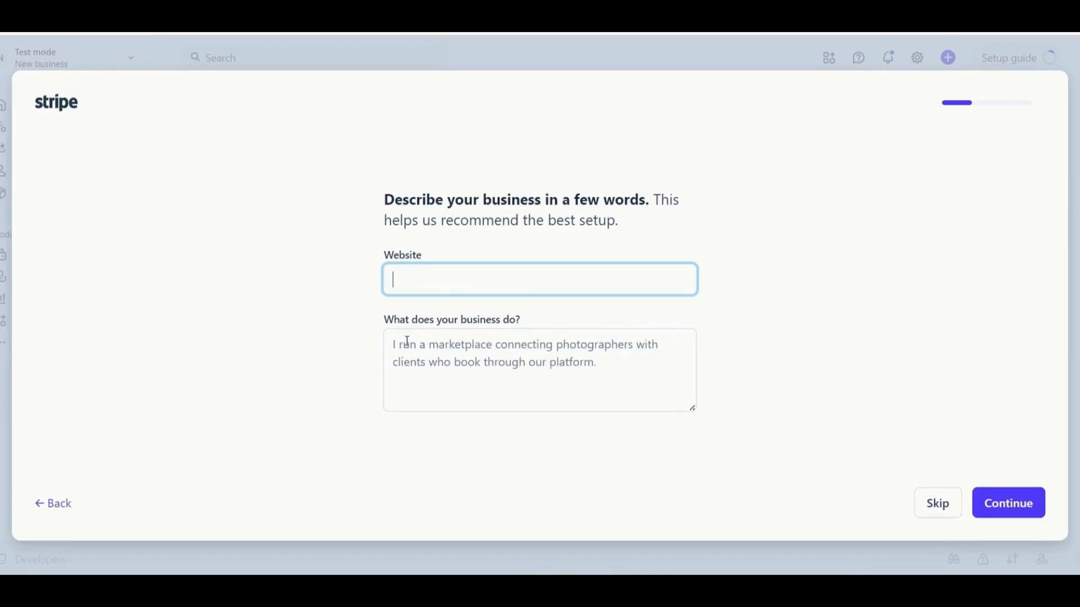
{"action": "left_click", "coordinate": [931, 514]}
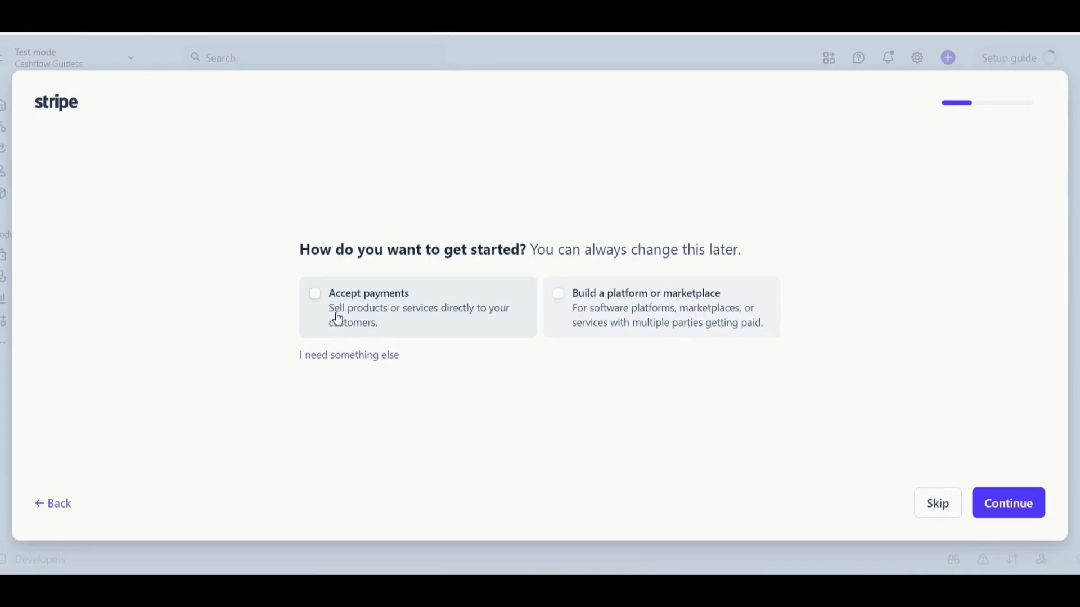
Select Accept payments and Build a platform or marketplace, keep Dashboard setup, and enter the sandbox.
{"action": "left_click", "coordinate": [315, 301]}
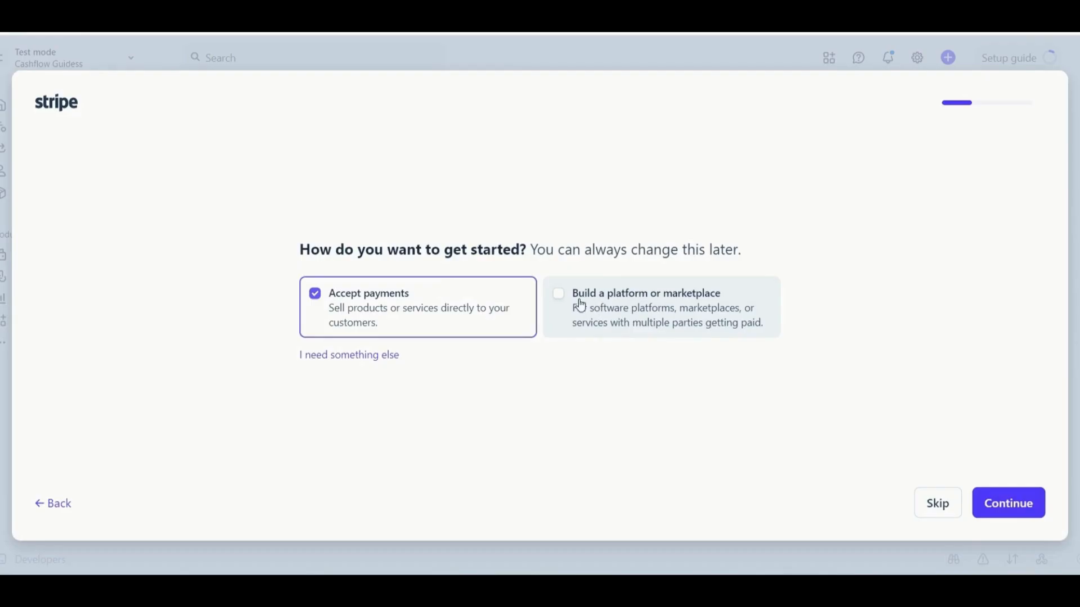
{"action": "left_click", "coordinate": [558, 297]}
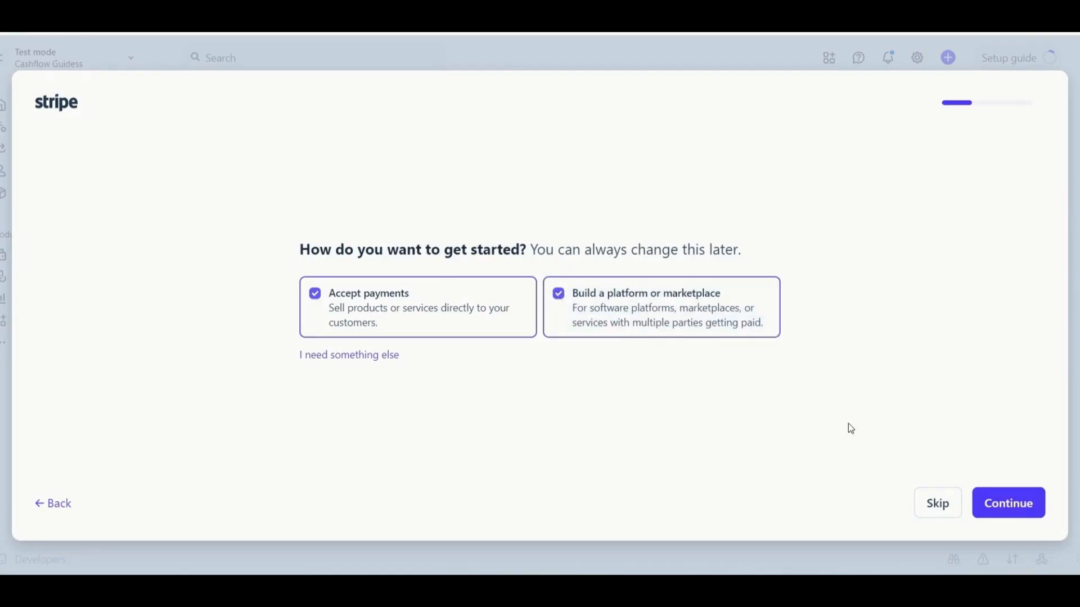
{"action": "left_click", "coordinate": [948, 511]}
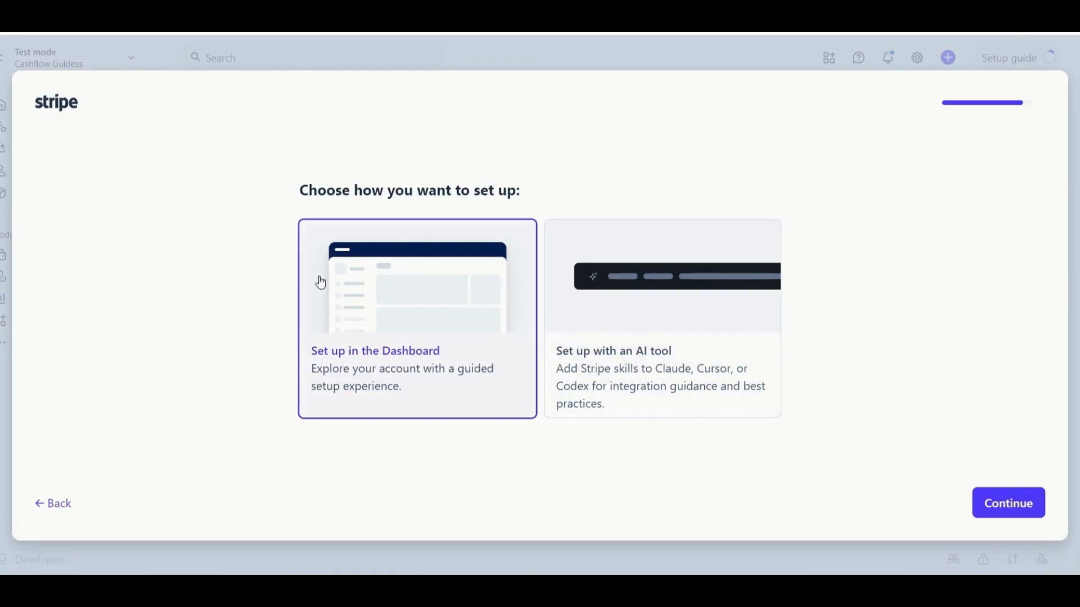
{"action": "left_click", "coordinate": [996, 503]}
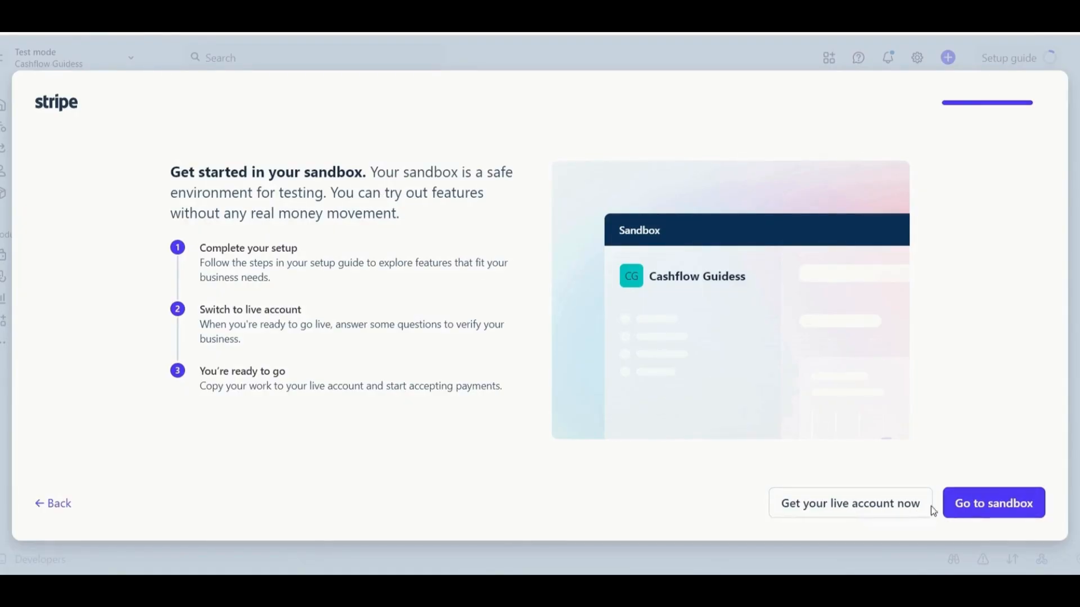
{"action": "left_click", "coordinate": [991, 509]}
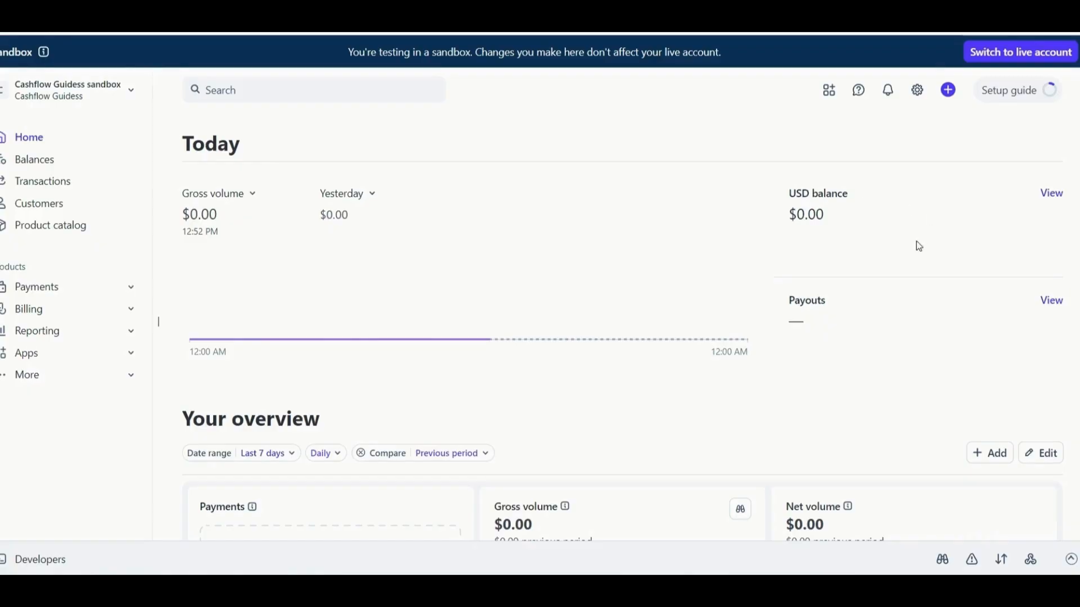
Look over the sandbox Home page, then open Balances and view all balance activity.
{"action": "scroll", "coordinate": [562, 446], "scroll_direction": "down", "scroll_amount": 3}
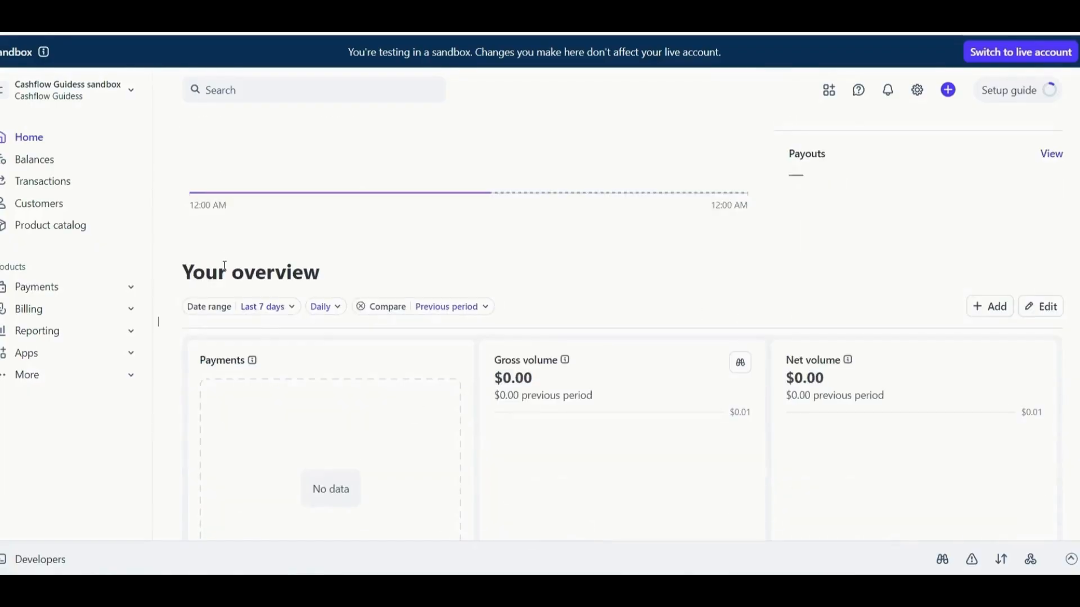
{"action": "scroll", "coordinate": [313, 293], "scroll_direction": "down", "scroll_amount": 2}
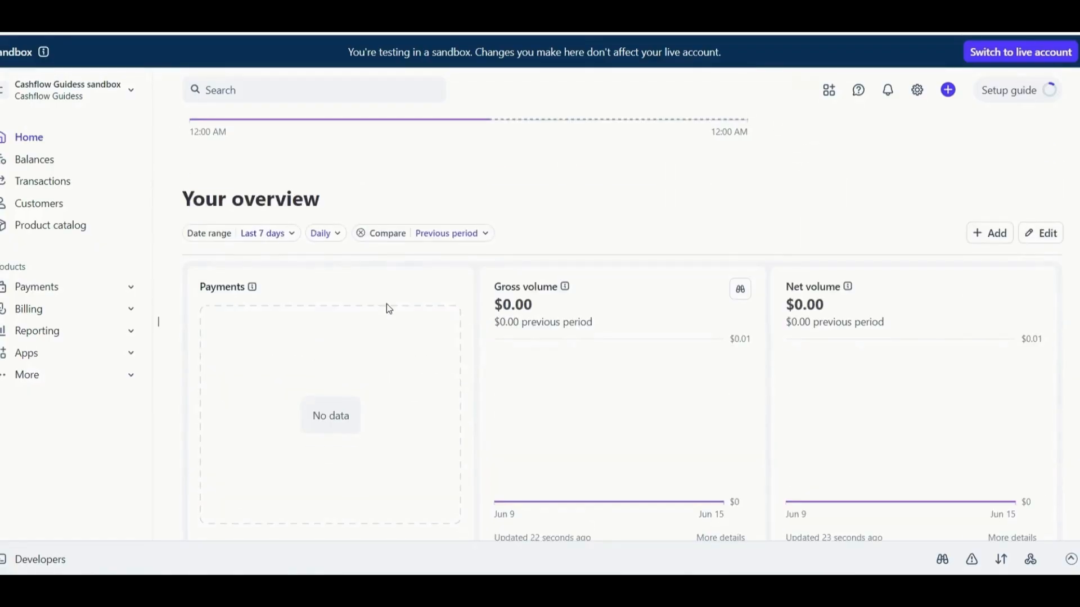
{"action": "scroll", "coordinate": [877, 294], "scroll_direction": "down", "scroll_amount": 3}
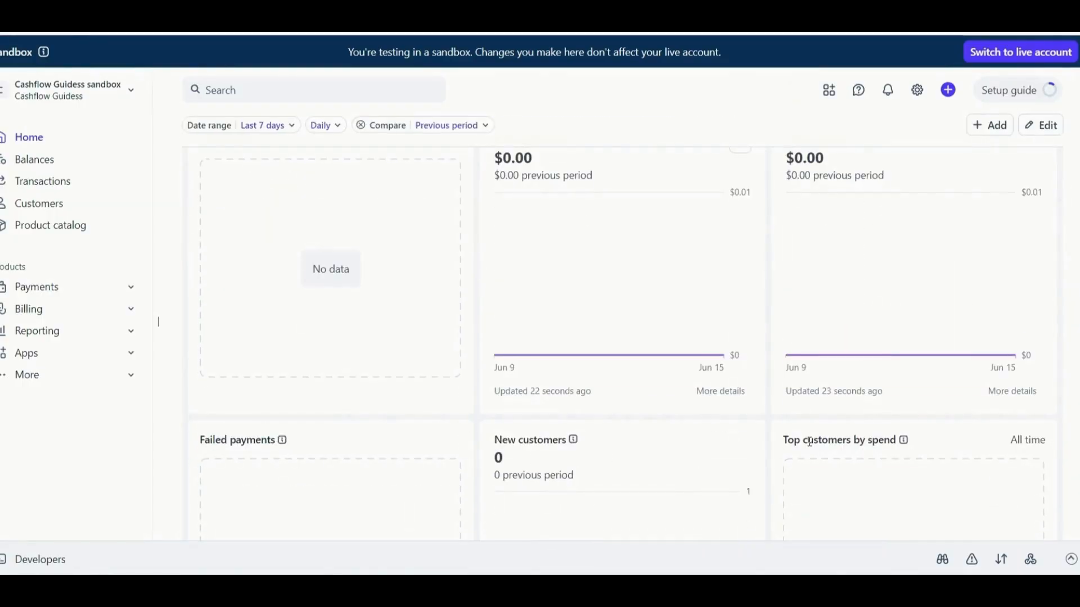
{"action": "scroll", "coordinate": [884, 402], "scroll_direction": "down", "scroll_amount": 3}
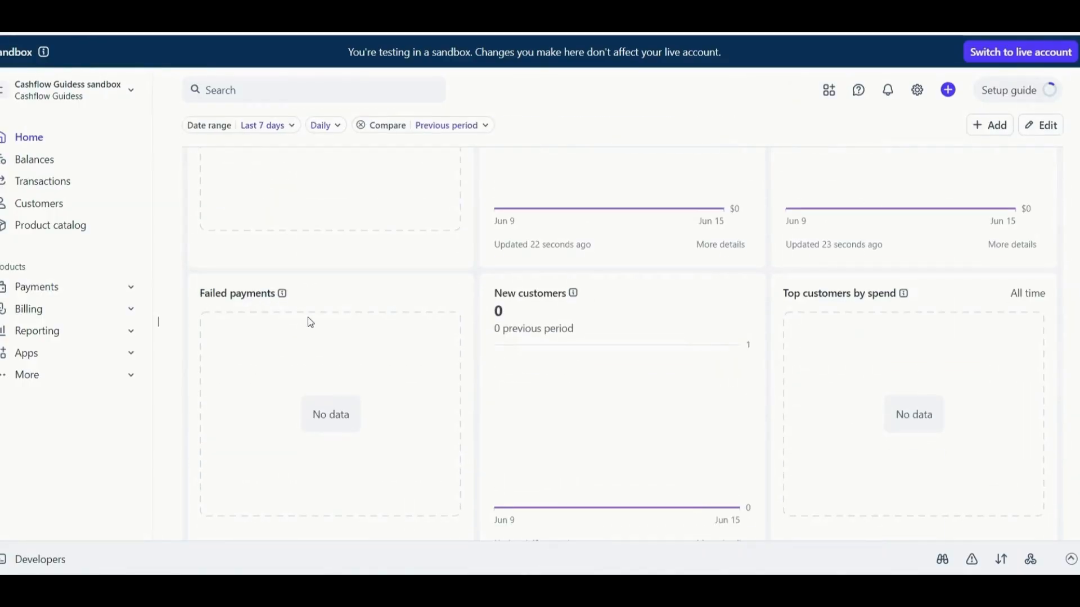
{"action": "scroll", "coordinate": [308, 319], "scroll_direction": "down", "scroll_amount": 1}
{"action": "scroll", "coordinate": [309, 318], "scroll_direction": "up", "scroll_amount": 3}
{"action": "scroll", "coordinate": [311, 323], "scroll_direction": "up", "scroll_amount": 8}
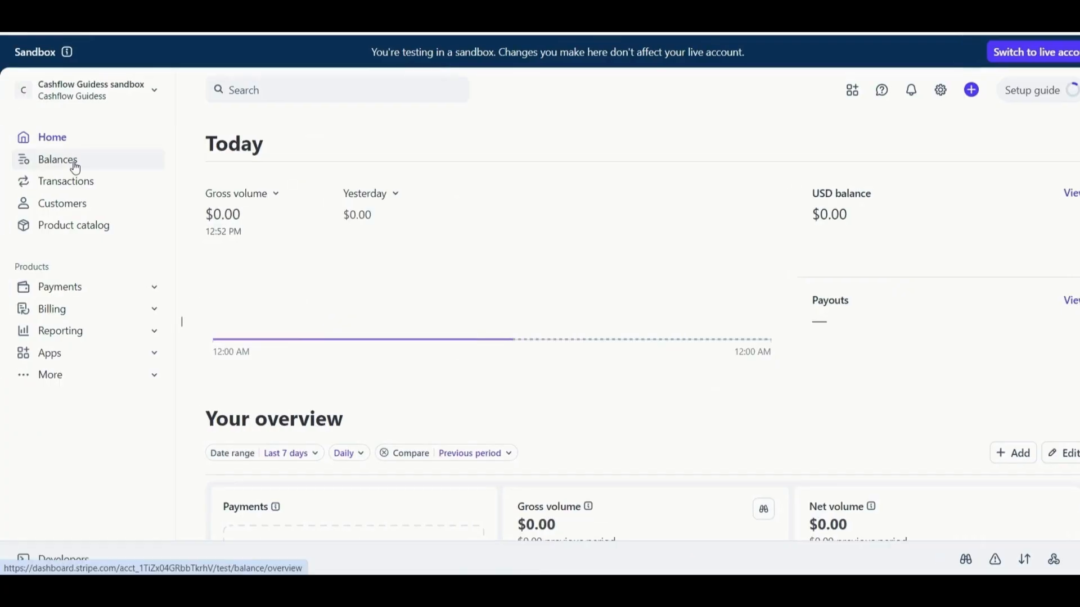
{"action": "left_click", "coordinate": [76, 168]}
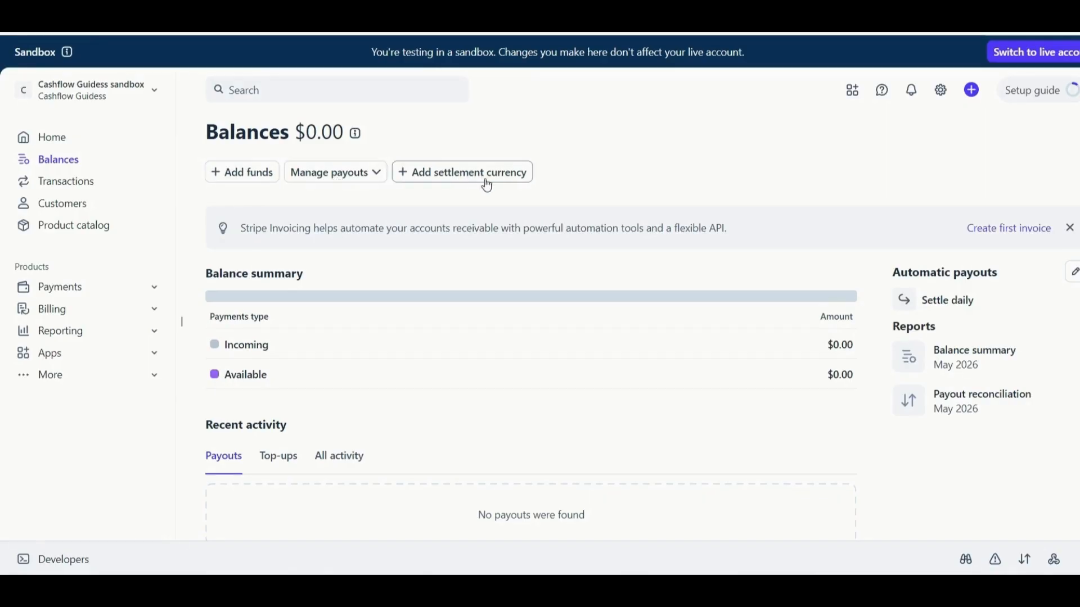
{"action": "scroll", "coordinate": [326, 381], "scroll_direction": "down", "scroll_amount": 1}
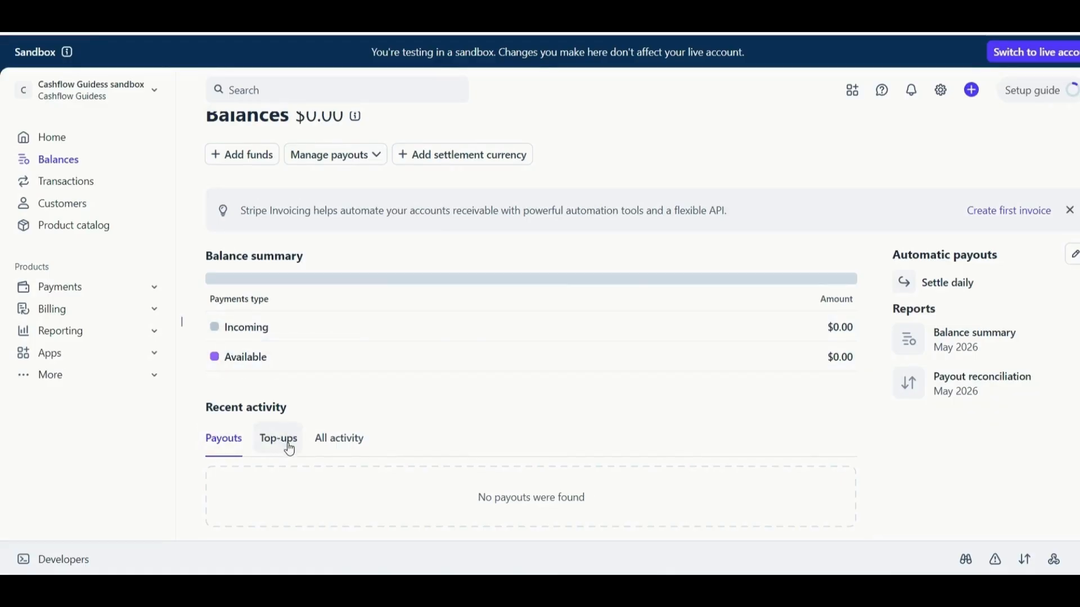
{"action": "left_click", "coordinate": [328, 451]}
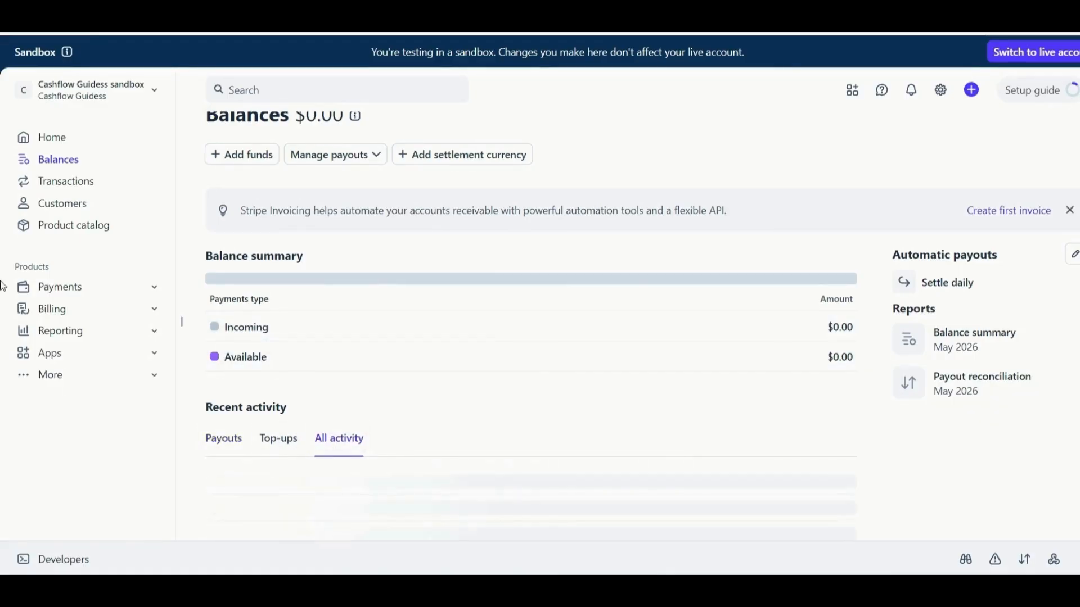
From Transactions, choose Send invoices online as the way to collect payments.
{"action": "left_click", "coordinate": [66, 189]}
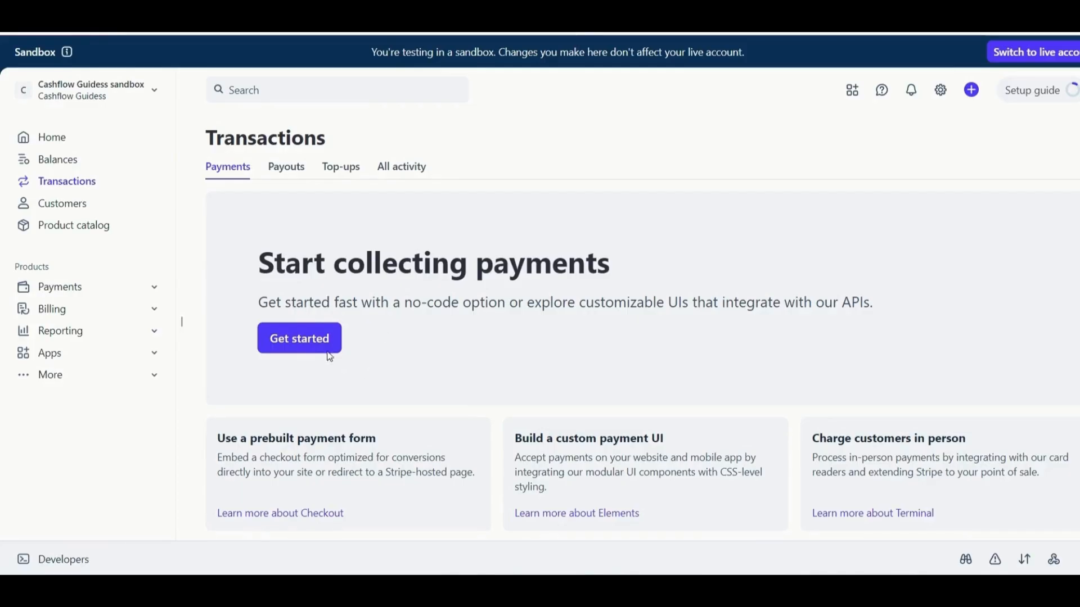
{"action": "left_click", "coordinate": [299, 340]}
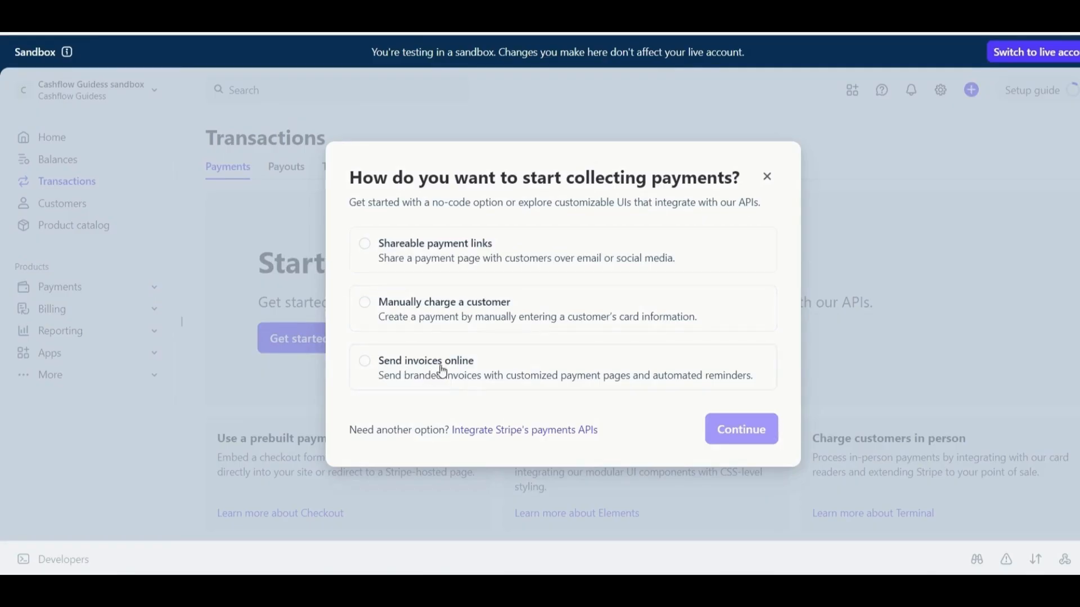
{"action": "left_click", "coordinate": [364, 364]}
{"action": "left_click", "coordinate": [732, 432]}
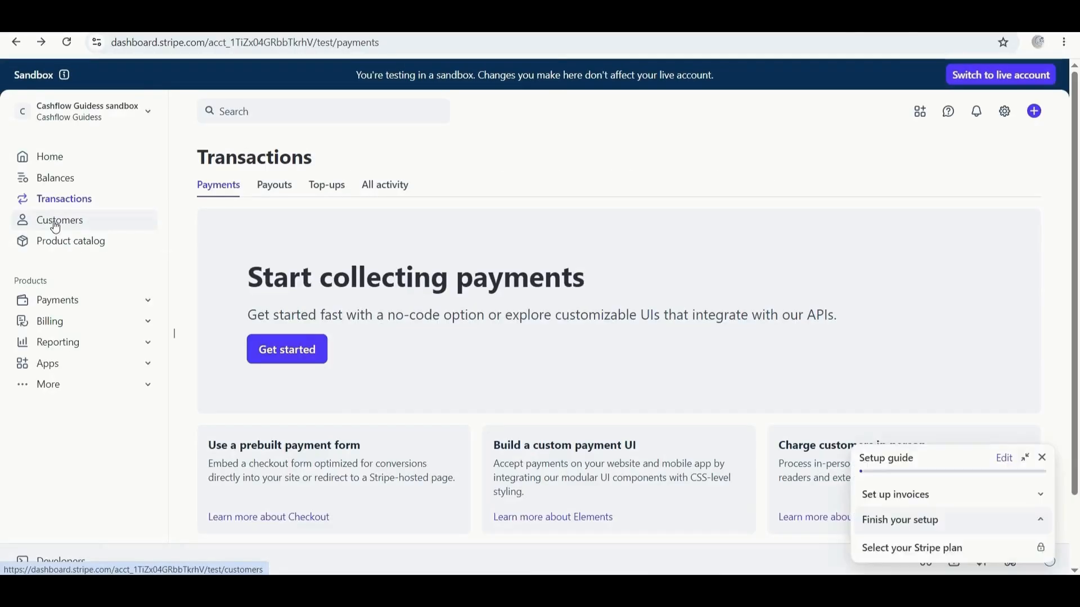
Start a new customer from the Customers page and enter the customer's name.
{"action": "left_click", "coordinate": [56, 227]}
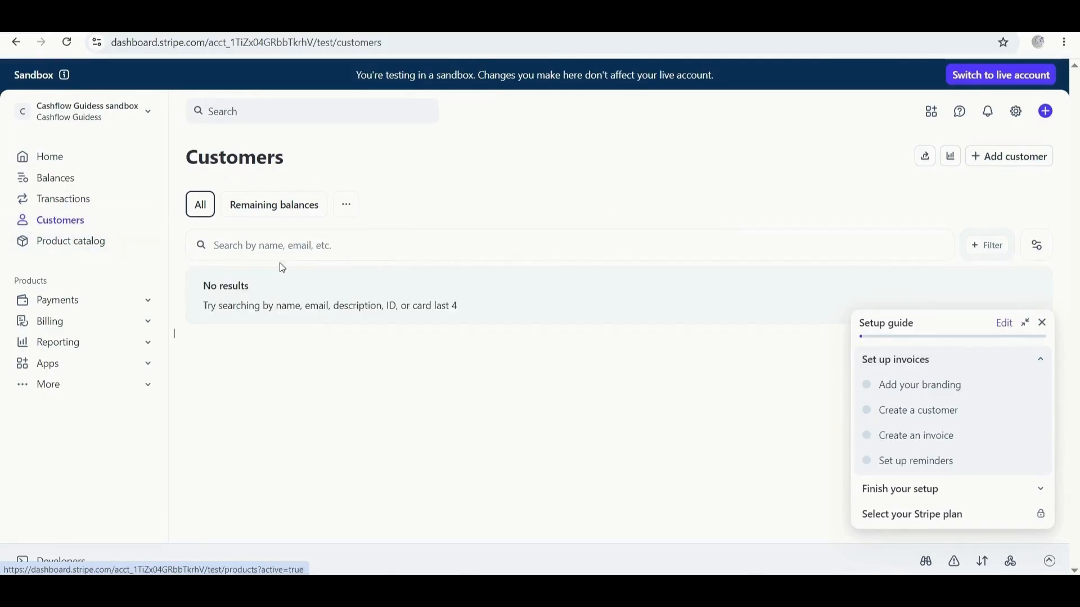
{"action": "left_click", "coordinate": [996, 169]}
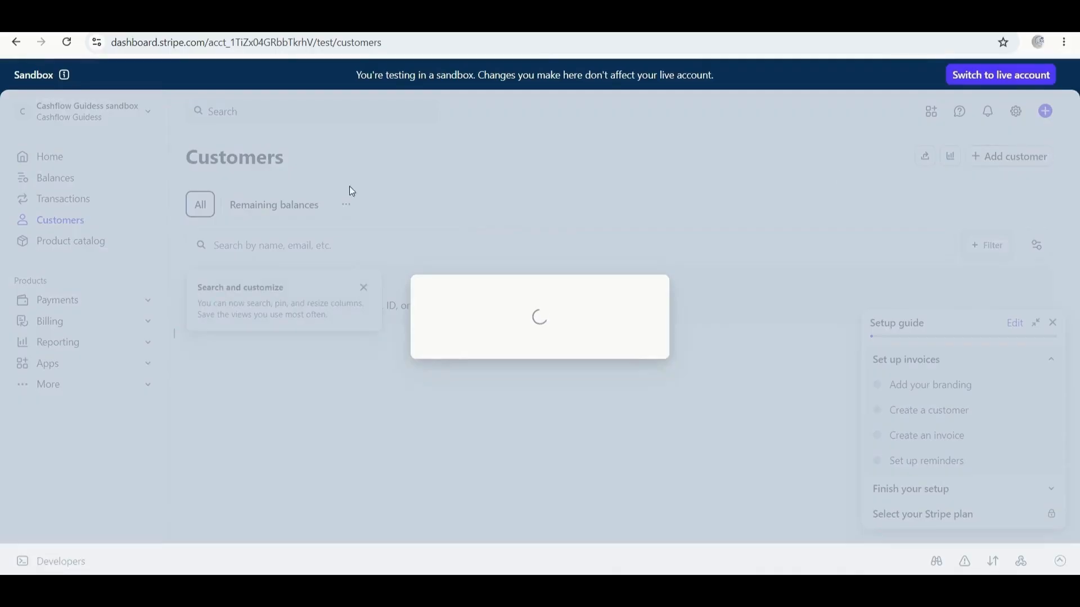
{"action": "left_click", "coordinate": [415, 228]}
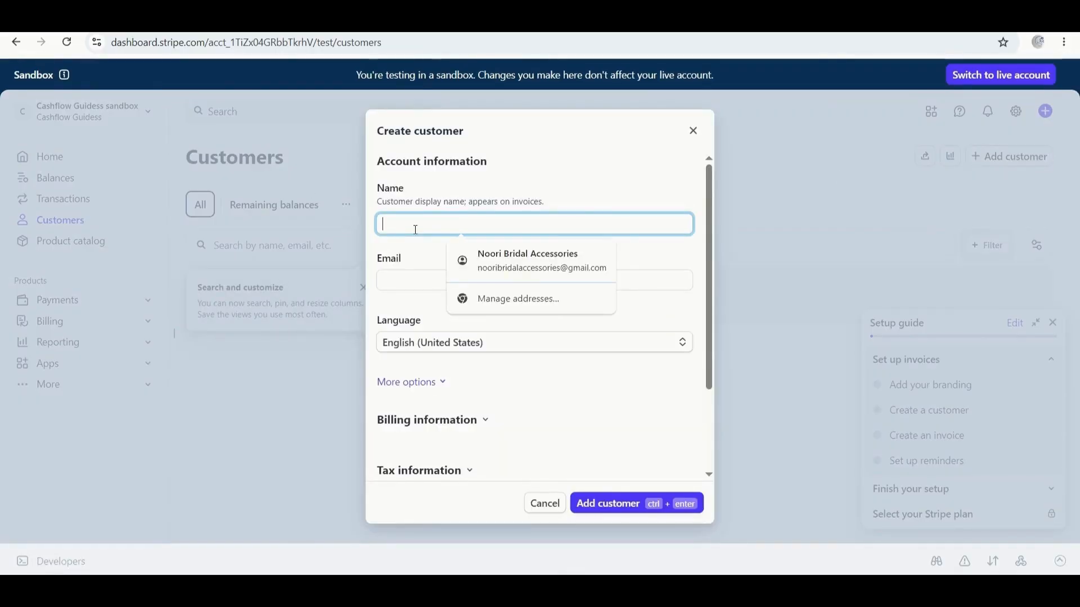
{"action": "type", "text": "Ali"}
{"action": "scroll", "coordinate": [422, 251], "scroll_direction": "down", "scroll_amount": 2}
{"action": "scroll", "coordinate": [429, 223], "scroll_direction": "up", "scroll_amount": 2}
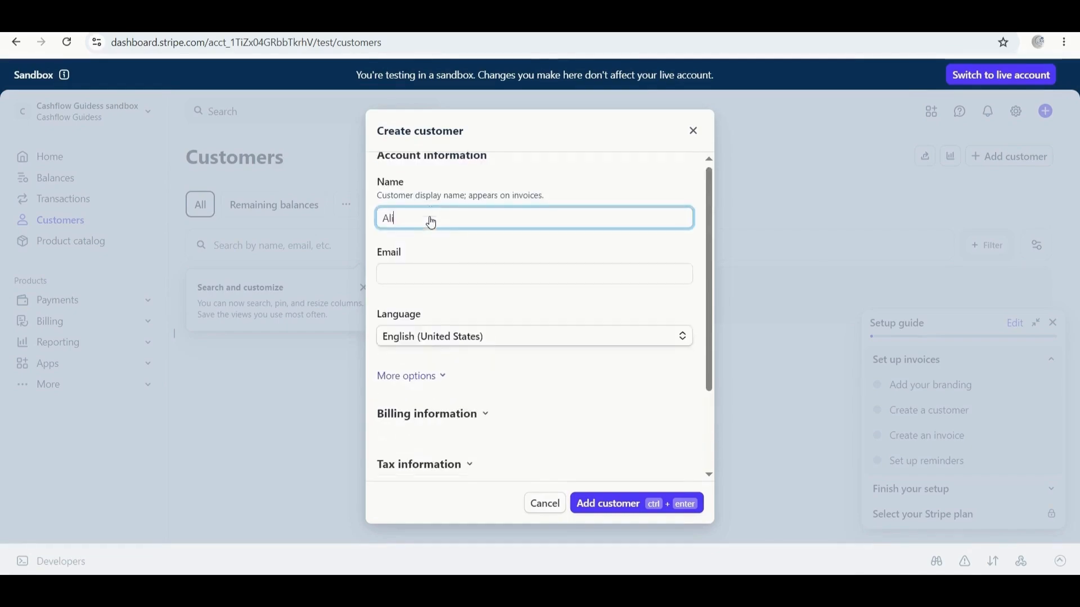
Fill in the customer's e-mail, expand Billing and Tax information, and save the customer.
{"action": "left_click", "coordinate": [430, 282]}
{"action": "left_click", "coordinate": [523, 310]}
{"action": "scroll", "coordinate": [522, 296], "scroll_direction": "down", "scroll_amount": 1}
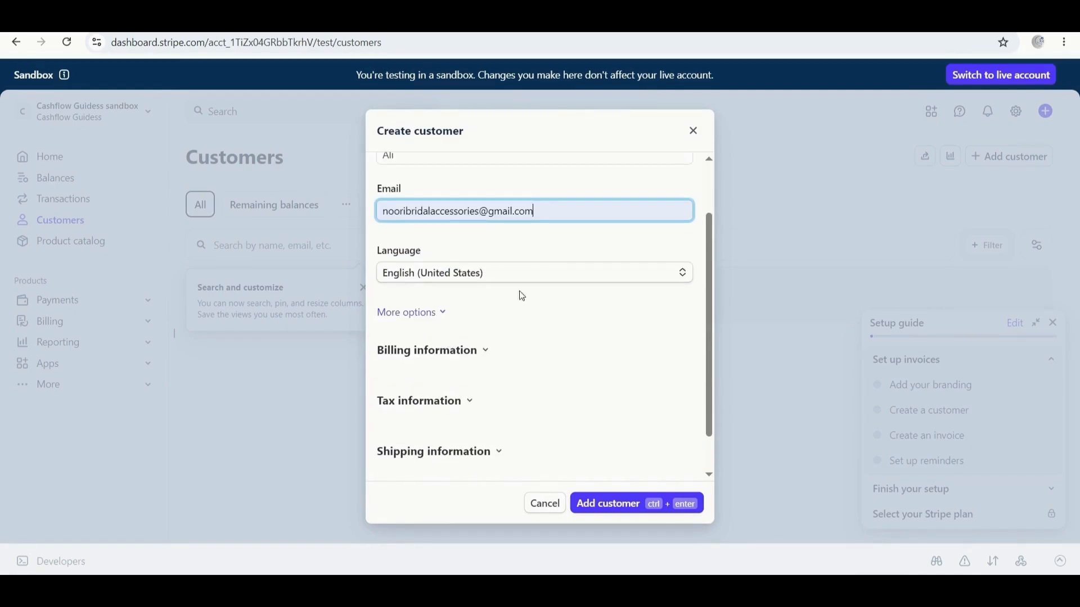
{"action": "scroll", "coordinate": [543, 332], "scroll_direction": "down", "scroll_amount": 1}
{"action": "left_click", "coordinate": [428, 306]}
{"action": "scroll", "coordinate": [423, 339], "scroll_direction": "down", "scroll_amount": 3}
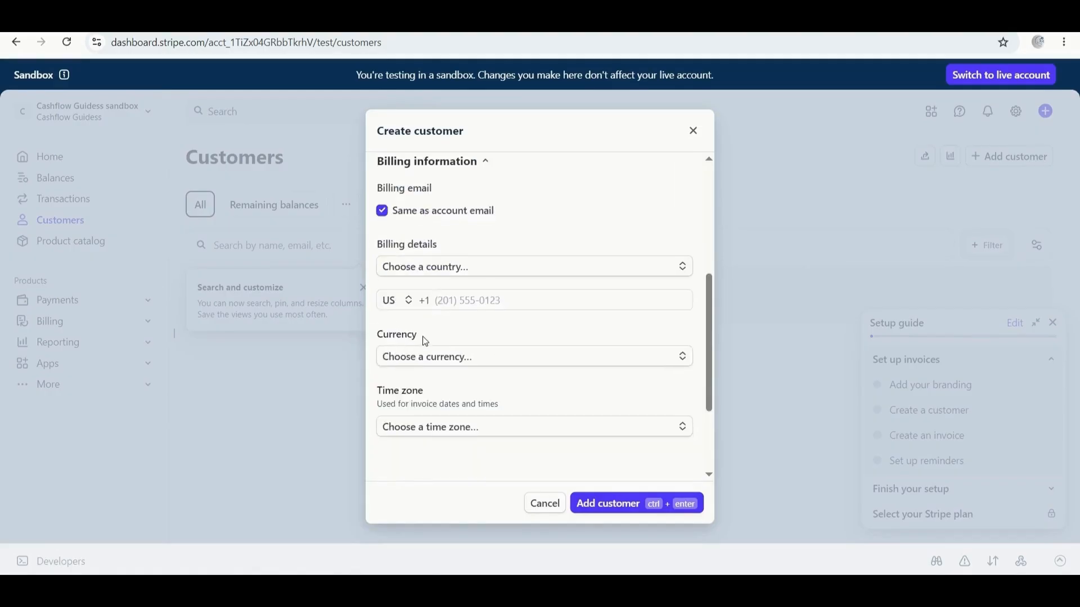
{"action": "scroll", "coordinate": [589, 306], "scroll_direction": "down", "scroll_amount": 1}
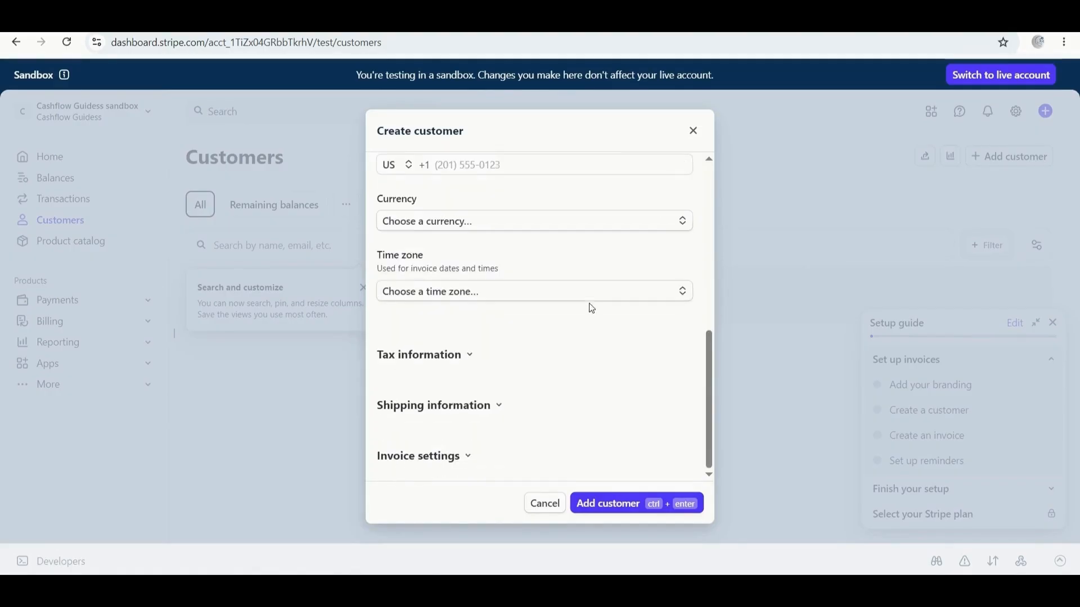
{"action": "left_click", "coordinate": [409, 362]}
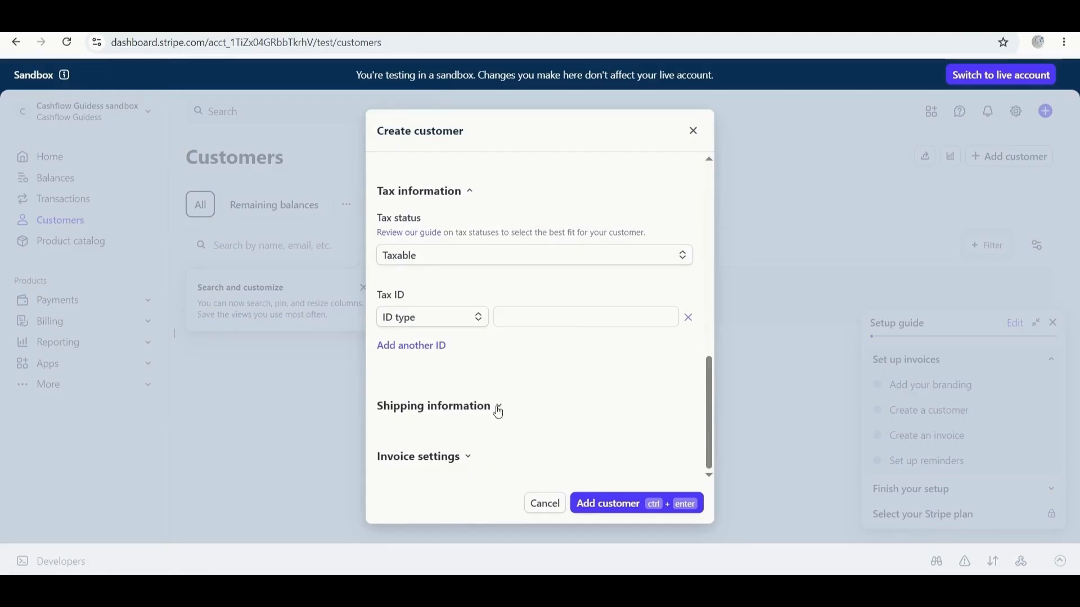
{"action": "left_click", "coordinate": [607, 505]}
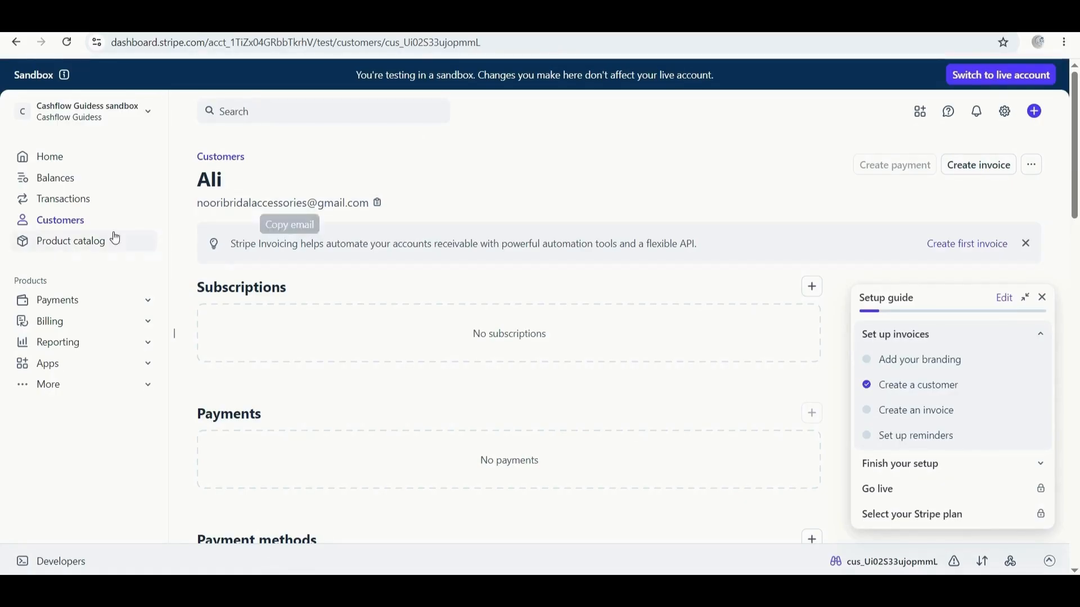
Add product Book, described as Life book, at $1,000.00 USD recurring monthly.
{"action": "left_click", "coordinate": [75, 247]}
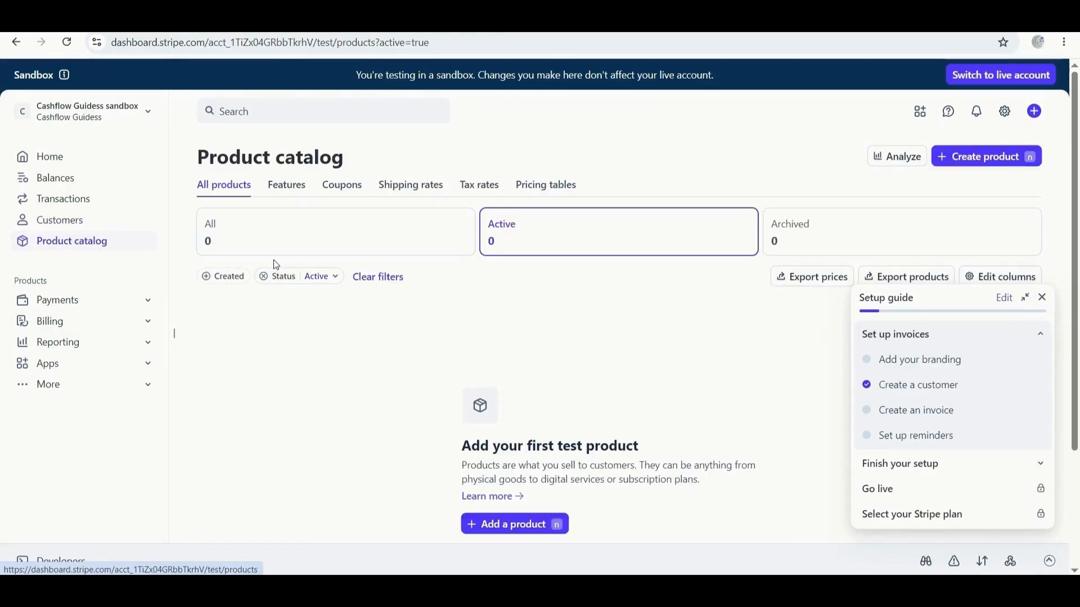
{"action": "scroll", "coordinate": [338, 304], "scroll_direction": "down", "scroll_amount": 2}
{"action": "left_click", "coordinate": [514, 458]}
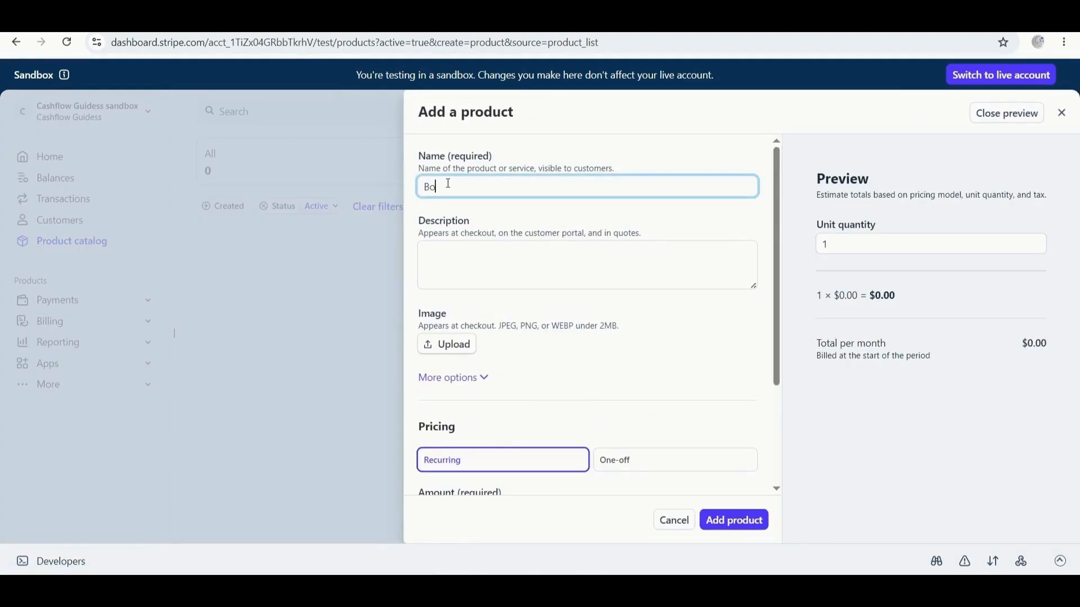
{"action": "left_click", "coordinate": [461, 249]}
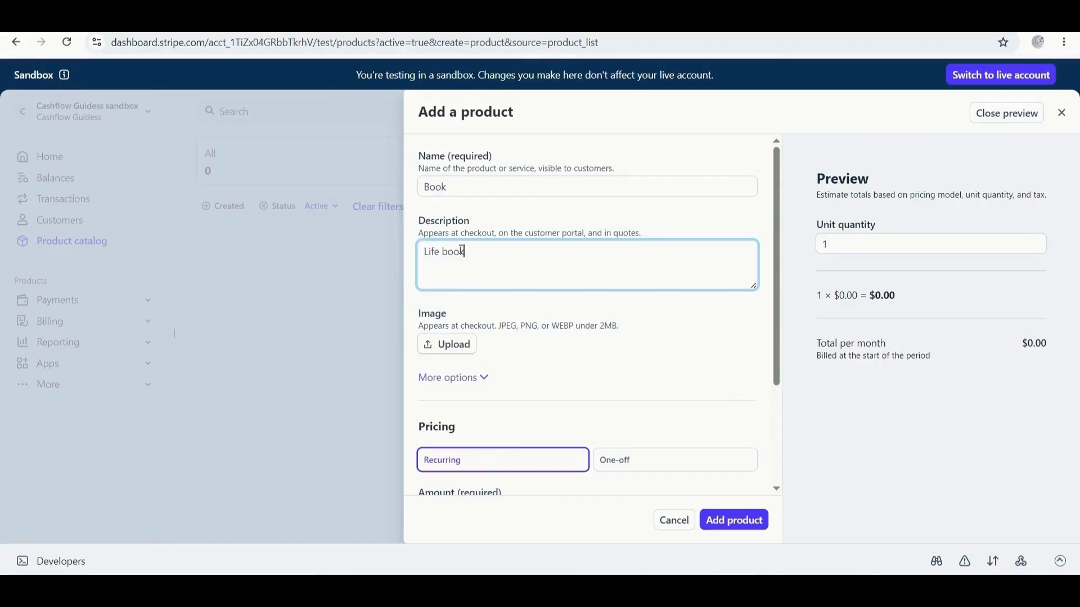
{"action": "scroll", "coordinate": [458, 292], "scroll_direction": "down", "scroll_amount": 1}
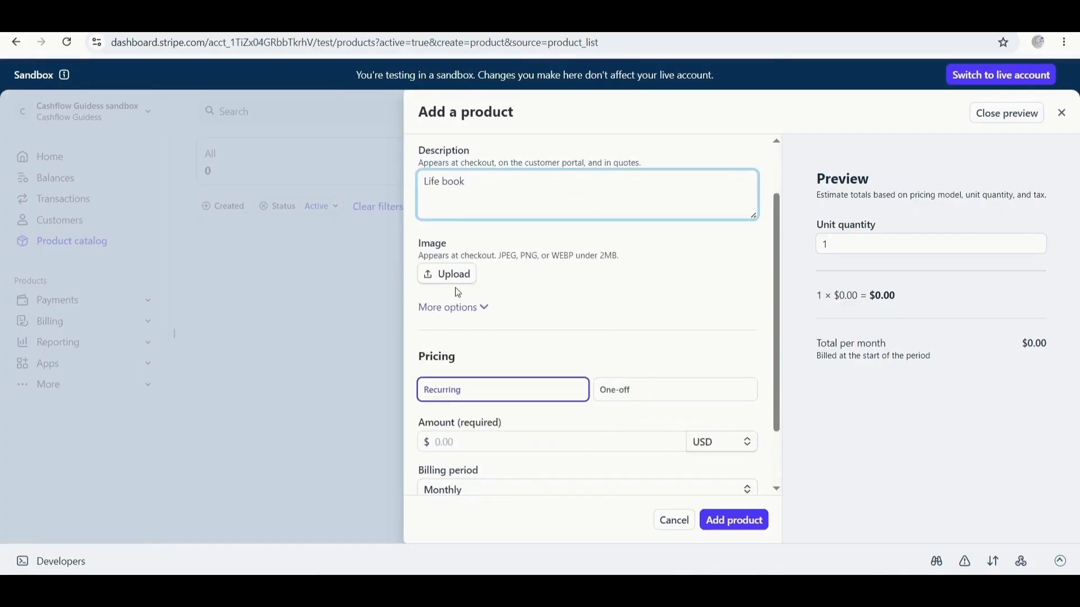
{"action": "scroll", "coordinate": [559, 379], "scroll_direction": "down", "scroll_amount": 1}
{"action": "left_click", "coordinate": [471, 371]}
{"action": "type", "text": "1,000"}
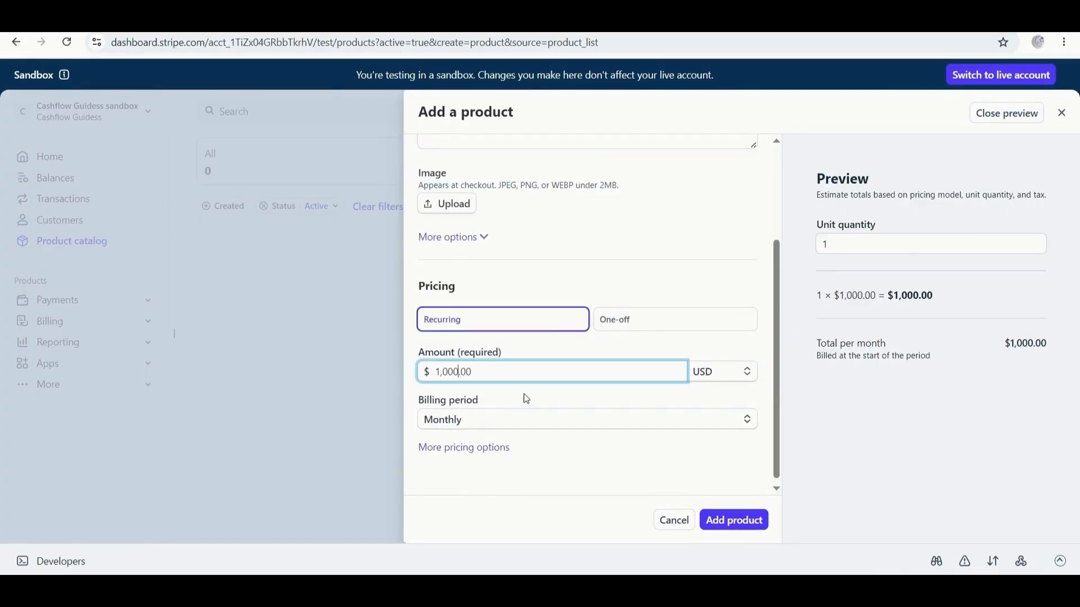
{"action": "left_click", "coordinate": [726, 520]}
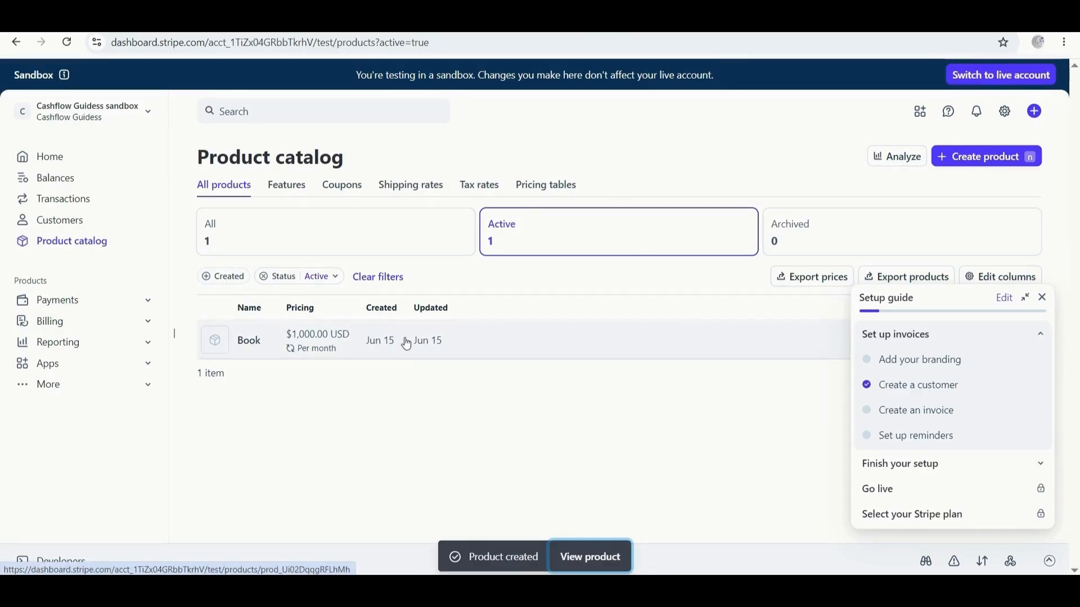
Open the Payments Analytics report and close the setup guide.
{"action": "left_click", "coordinate": [58, 305]}
{"action": "left_click", "coordinate": [58, 322]}
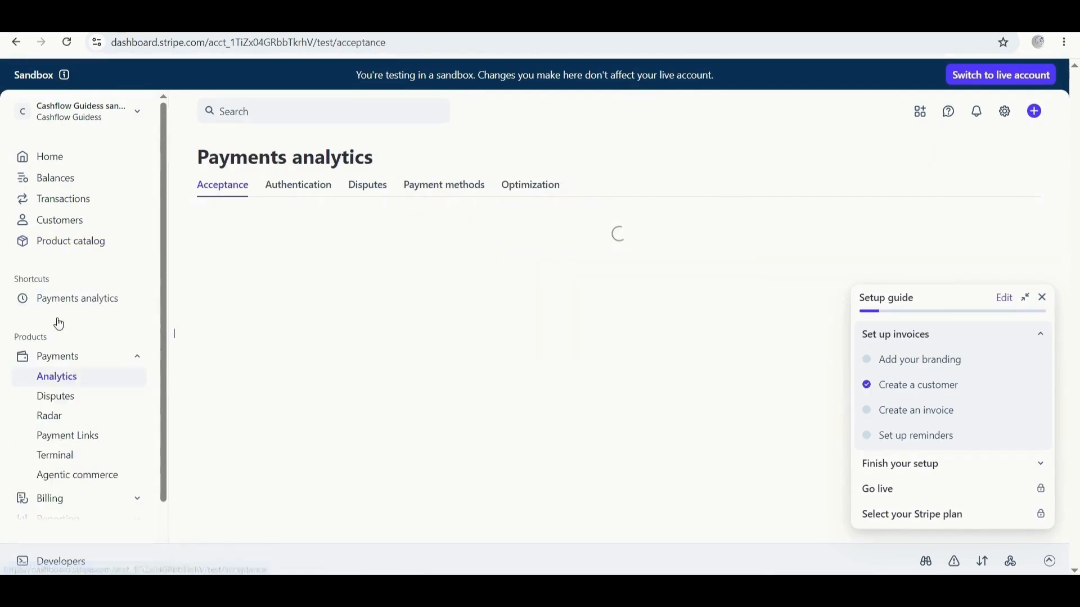
{"action": "left_click", "coordinate": [1045, 303]}
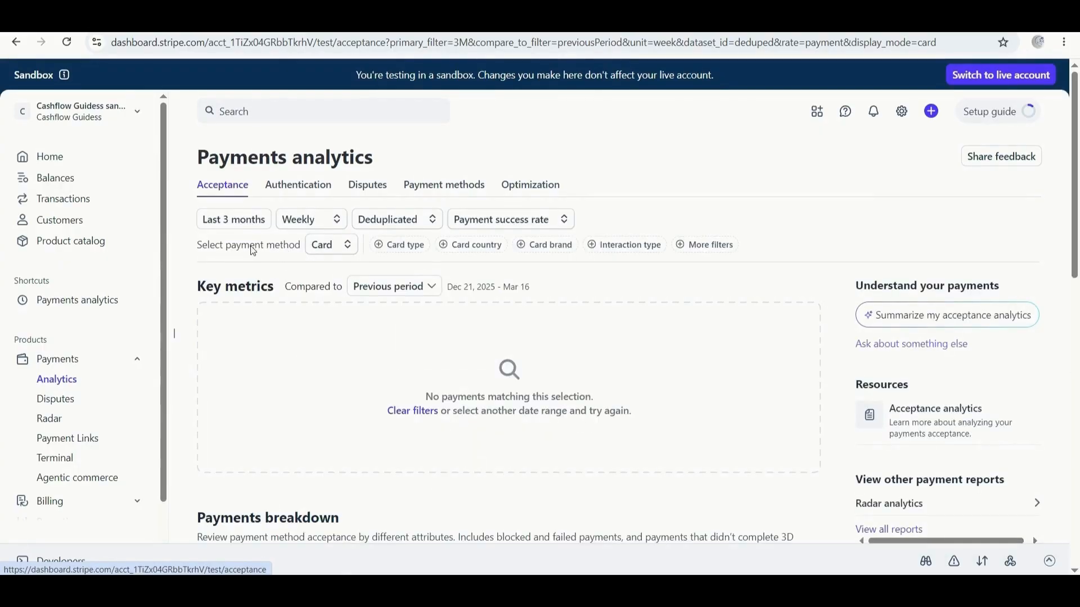
Scroll through the empty analytics report, then go to Payment Links.
{"action": "scroll", "coordinate": [376, 319], "scroll_direction": "down", "scroll_amount": 5}
{"action": "scroll", "coordinate": [376, 320], "scroll_direction": "up", "scroll_amount": 4}
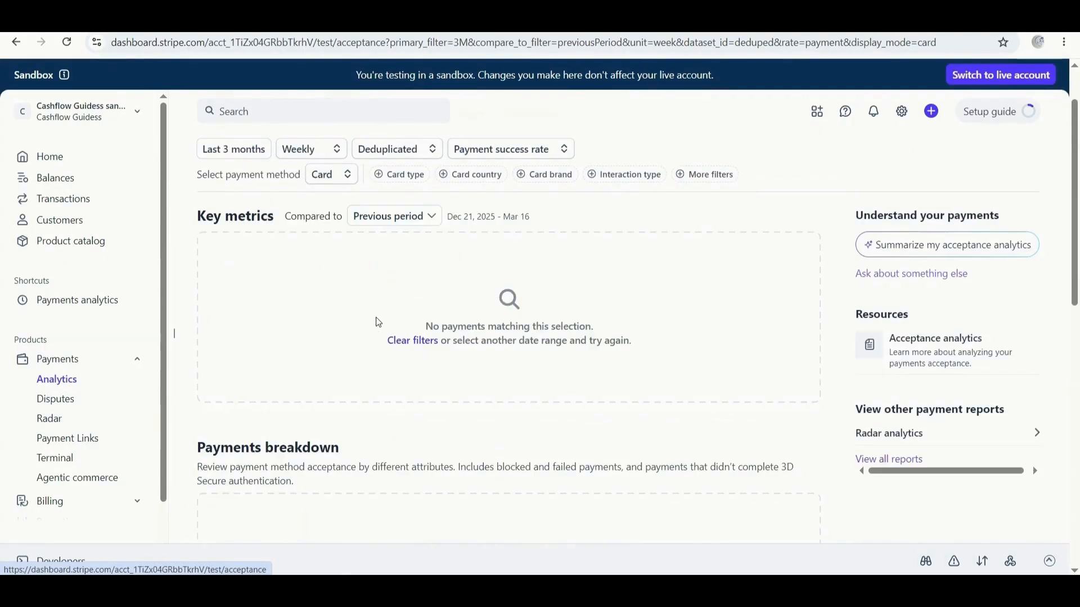
{"action": "scroll", "coordinate": [240, 231], "scroll_direction": "down", "scroll_amount": 4}
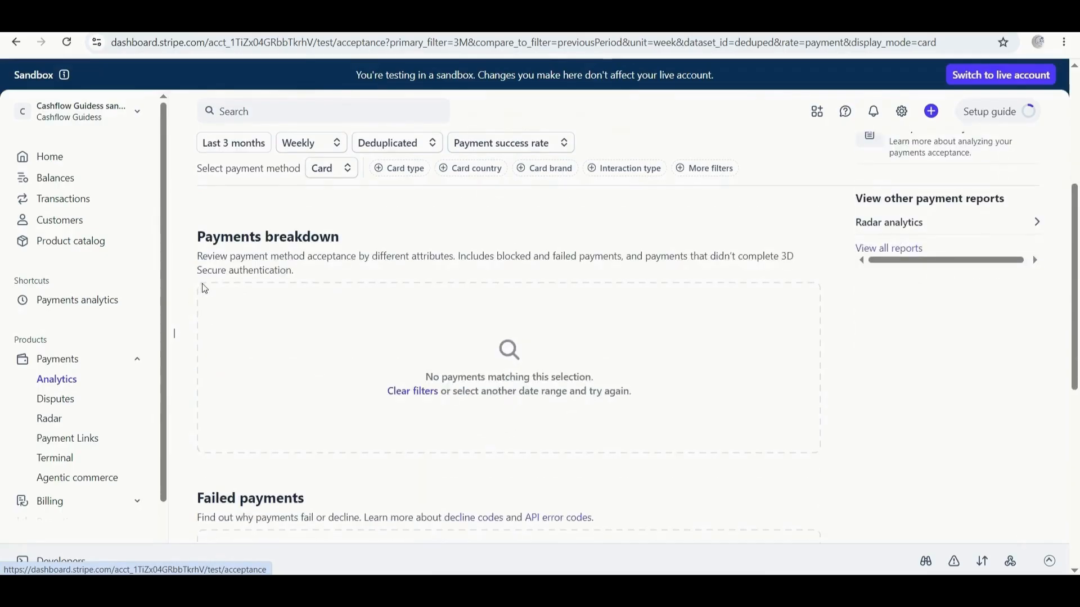
{"action": "scroll", "coordinate": [252, 378], "scroll_direction": "down", "scroll_amount": 3}
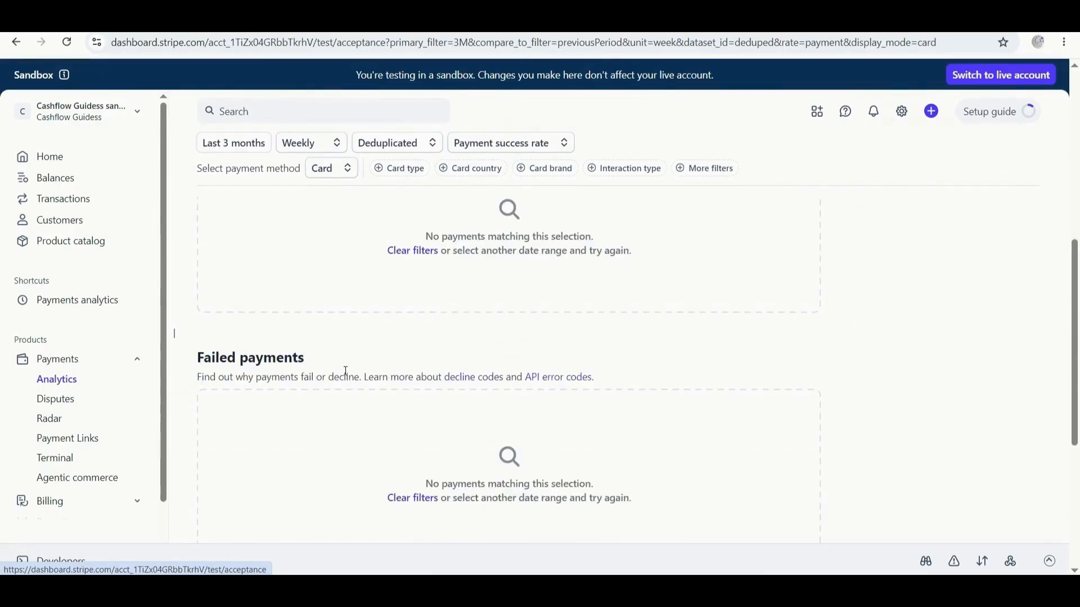
{"action": "scroll", "coordinate": [346, 371], "scroll_direction": "down", "scroll_amount": 3}
{"action": "scroll", "coordinate": [298, 371], "scroll_direction": "down", "scroll_amount": 3}
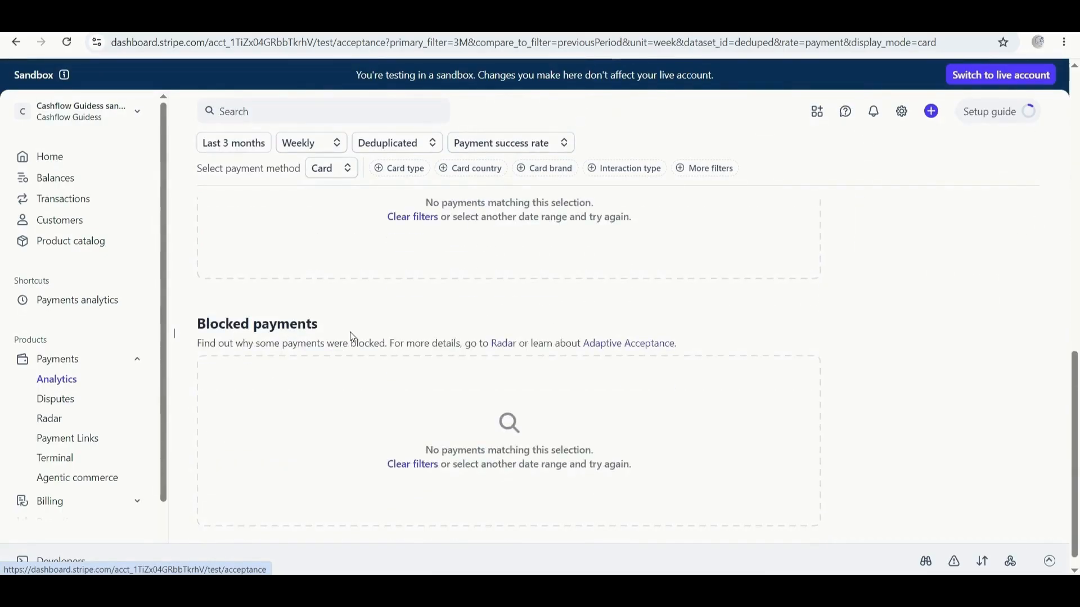
{"action": "scroll", "coordinate": [350, 332], "scroll_direction": "down", "scroll_amount": 1}
{"action": "scroll", "coordinate": [59, 404], "scroll_direction": "down", "scroll_amount": 2}
{"action": "left_click", "coordinate": [81, 370]}
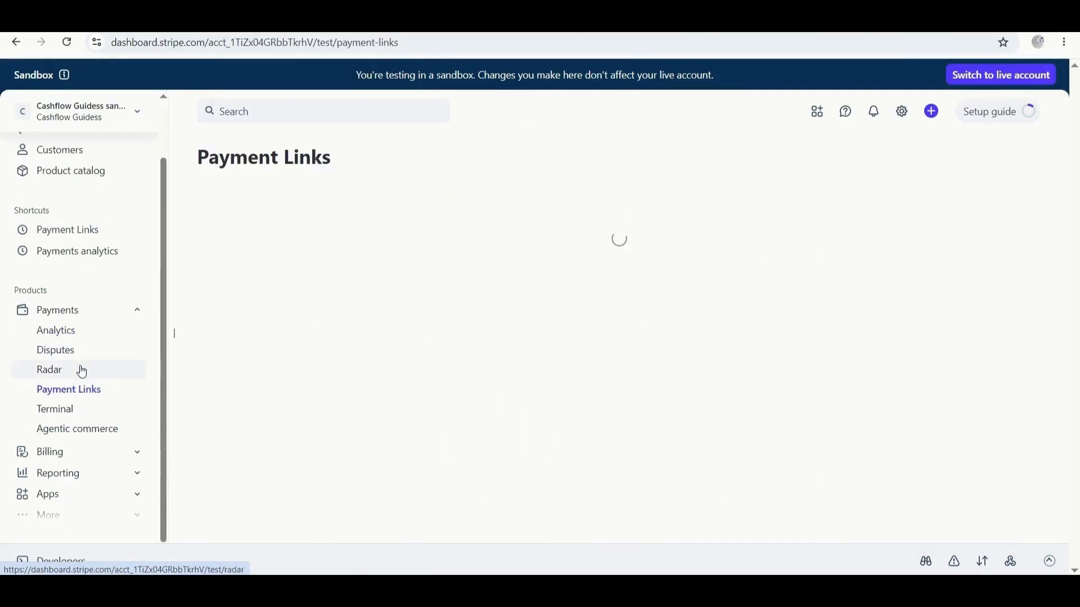
Start a payment link for Book at $1,000.00/month collecting customer and business names.
{"action": "left_click", "coordinate": [321, 421]}
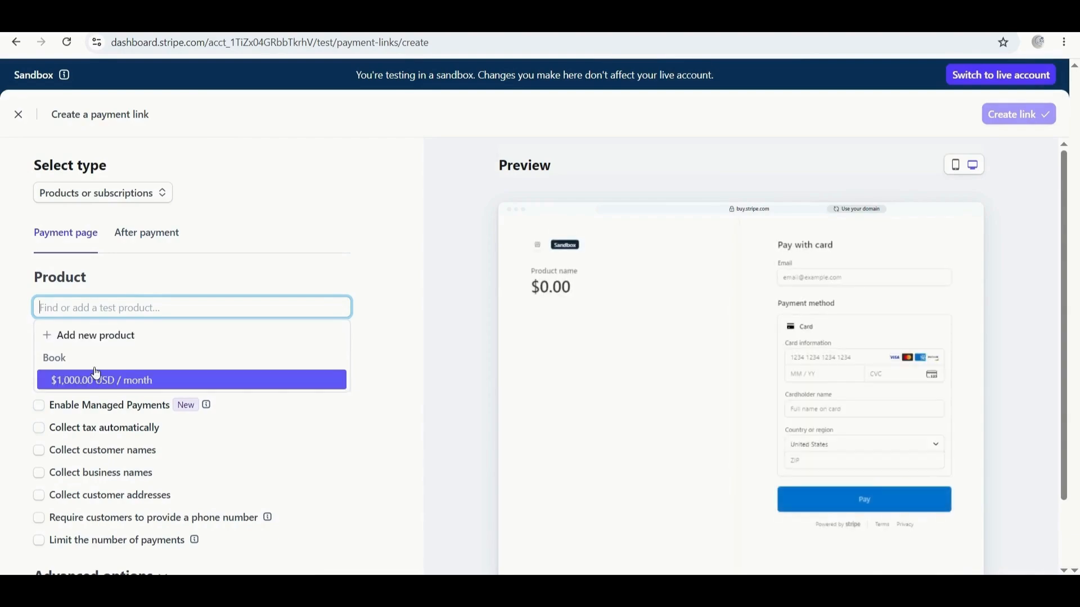
{"action": "left_click", "coordinate": [141, 378]}
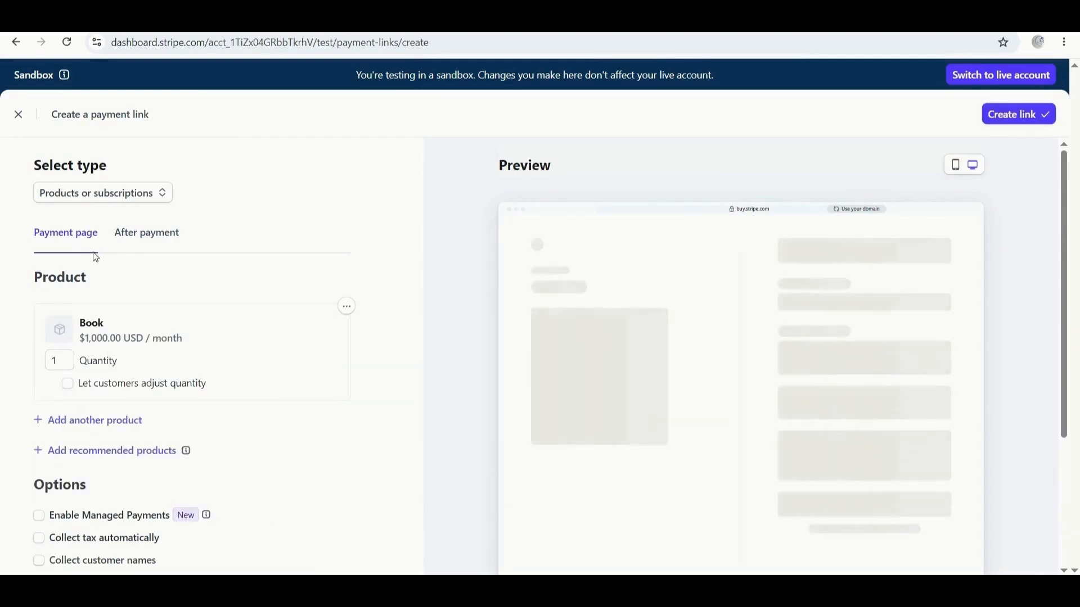
{"action": "scroll", "coordinate": [138, 313], "scroll_direction": "down", "scroll_amount": 3}
{"action": "scroll", "coordinate": [126, 374], "scroll_direction": "down", "scroll_amount": 1}
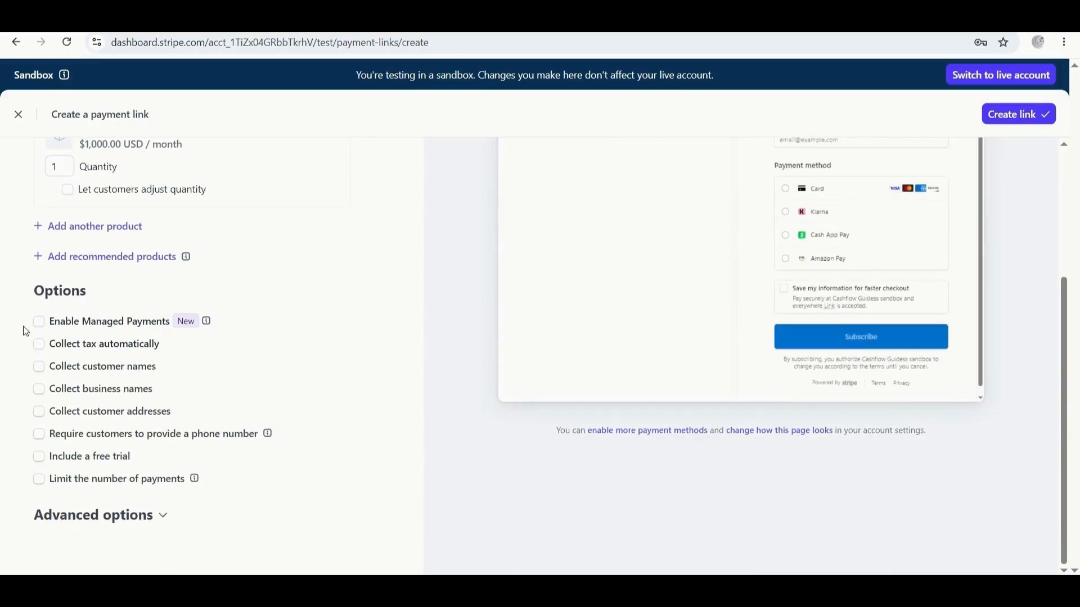
{"action": "left_click", "coordinate": [39, 368]}
{"action": "left_click", "coordinate": [42, 411]}
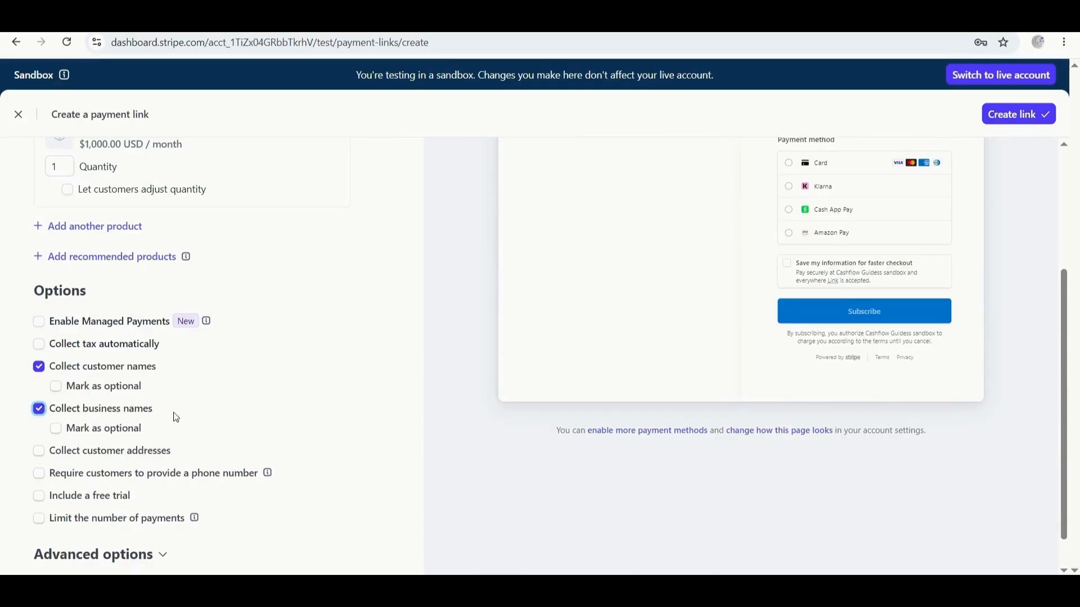
Add a custom field under Advanced options, then close the payment link builder.
{"action": "scroll", "coordinate": [203, 400], "scroll_direction": "down", "scroll_amount": 1}
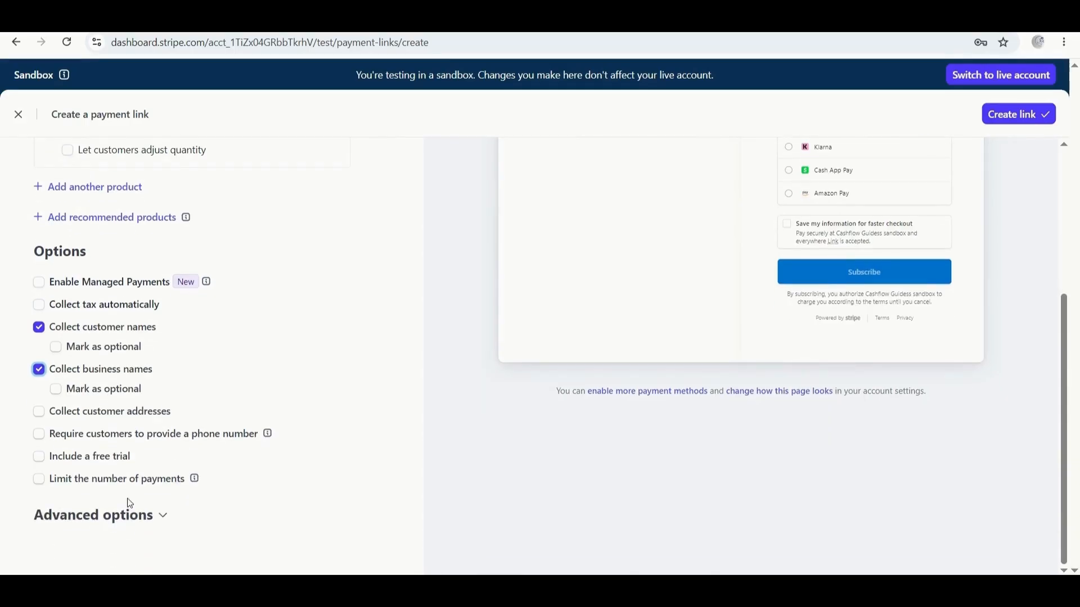
{"action": "left_click", "coordinate": [137, 519]}
{"action": "scroll", "coordinate": [139, 522], "scroll_direction": "down", "scroll_amount": 4}
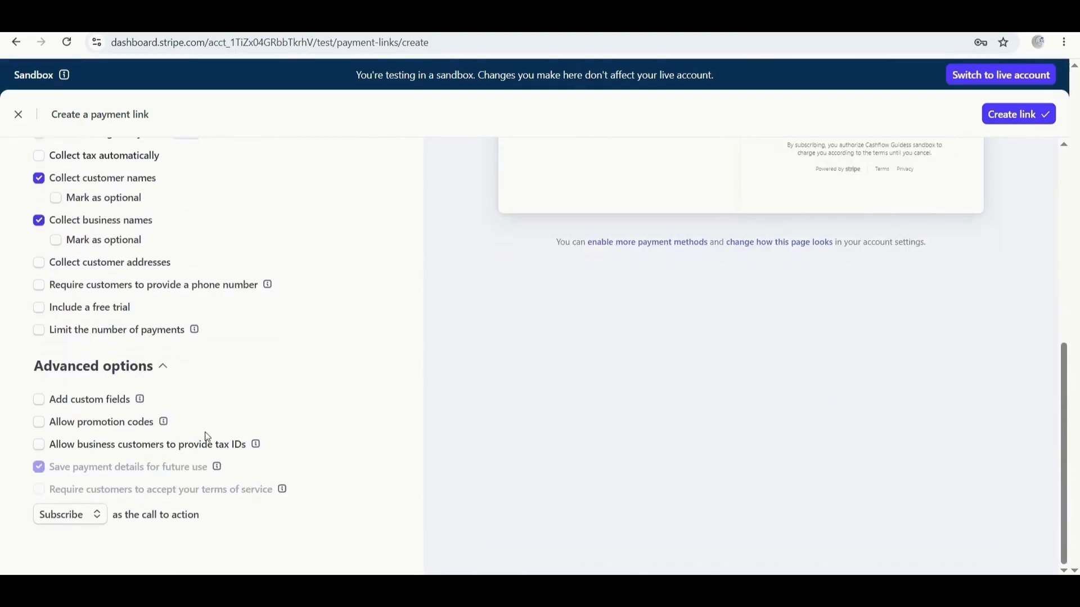
{"action": "left_click", "coordinate": [39, 400]}
{"action": "scroll", "coordinate": [228, 387], "scroll_direction": "up", "scroll_amount": 5}
{"action": "scroll", "coordinate": [229, 386], "scroll_direction": "up", "scroll_amount": 3}
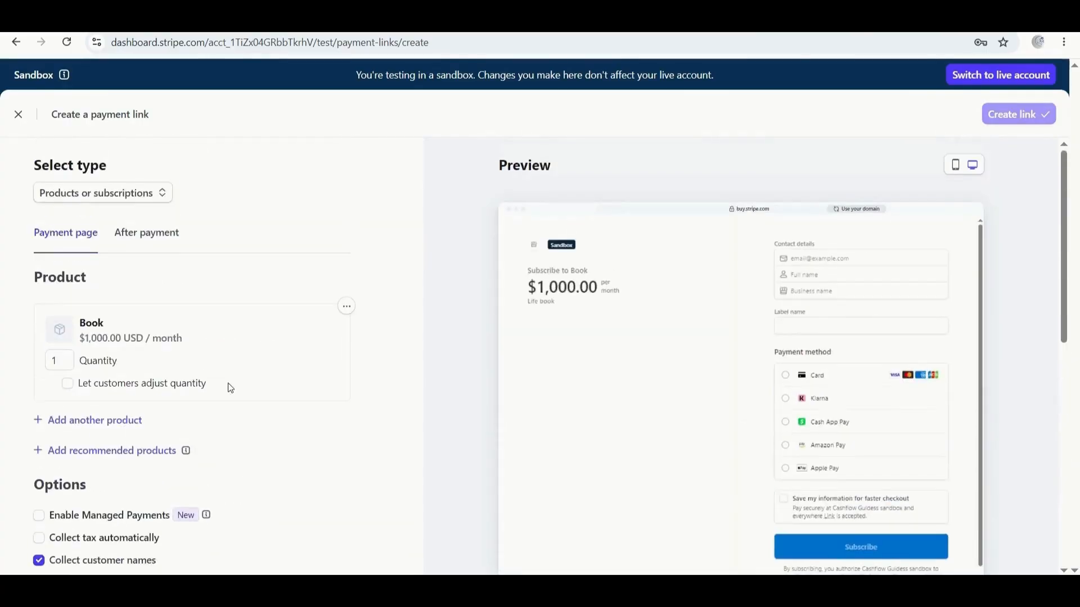
{"action": "scroll", "coordinate": [643, 306], "scroll_direction": "down", "scroll_amount": 3}
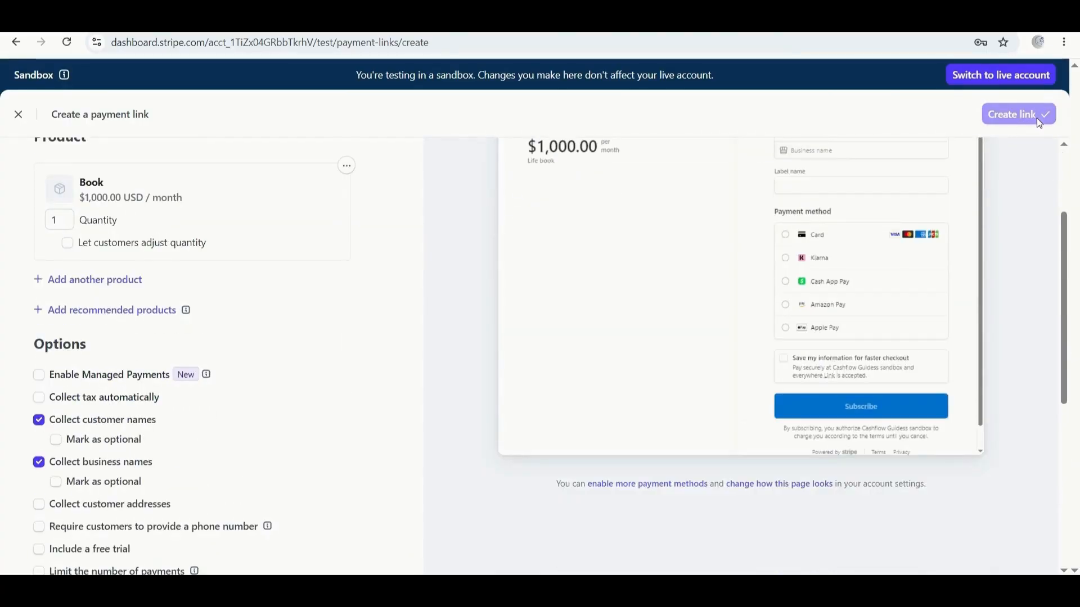
{"action": "scroll", "coordinate": [564, 208], "scroll_direction": "up", "scroll_amount": 3}
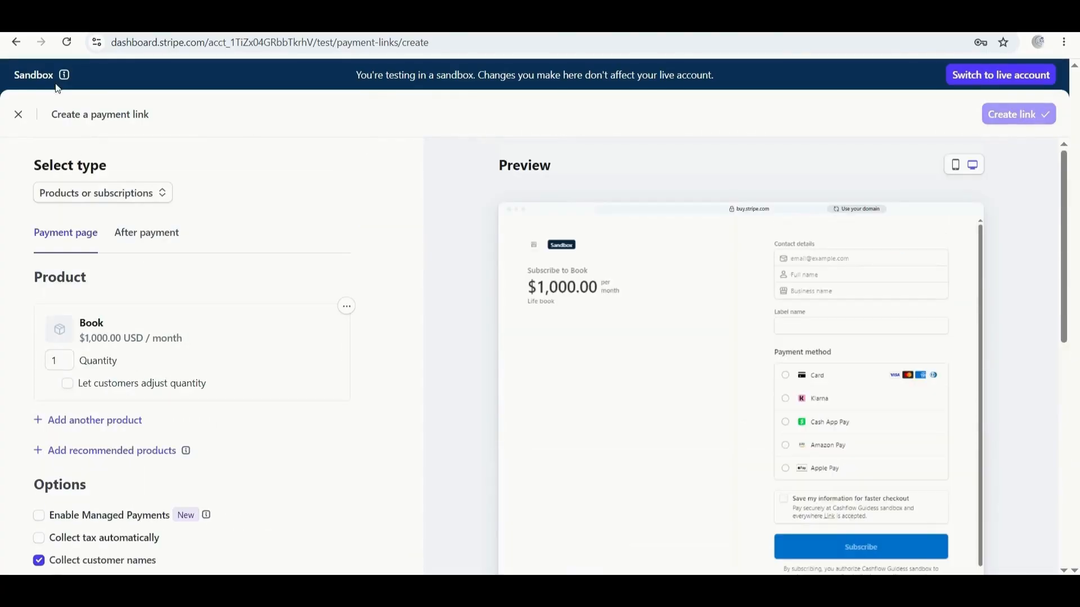
{"action": "left_click", "coordinate": [20, 116]}
Discard the payment link, open Billing Overview and start its setup, then go to Invoices.
{"action": "left_click", "coordinate": [625, 305]}
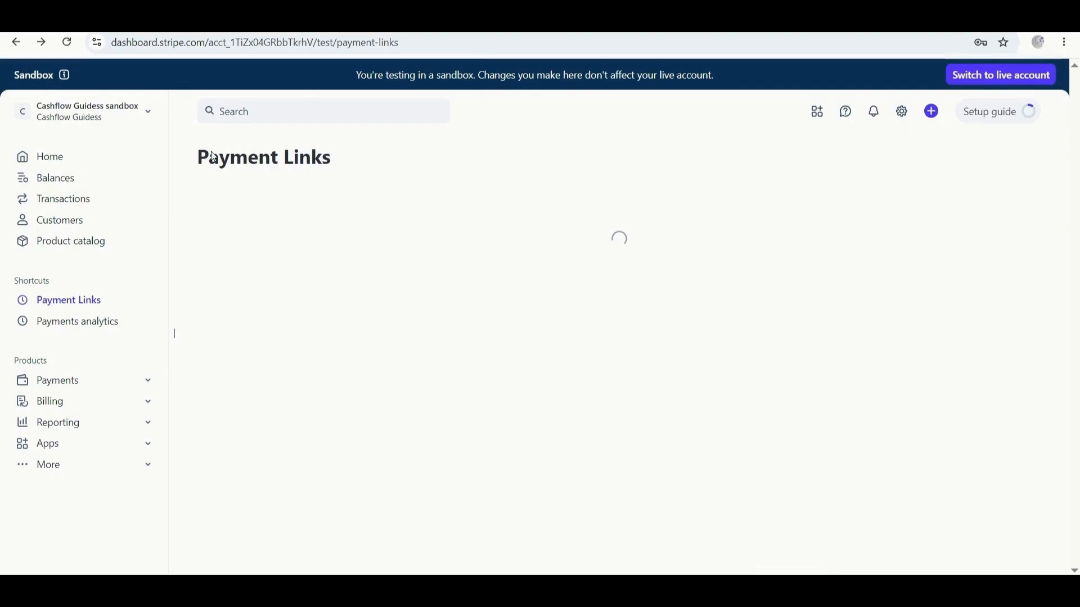
{"action": "left_click_drag", "start_coordinate": [387, 75], "coordinate": [431, 74]}
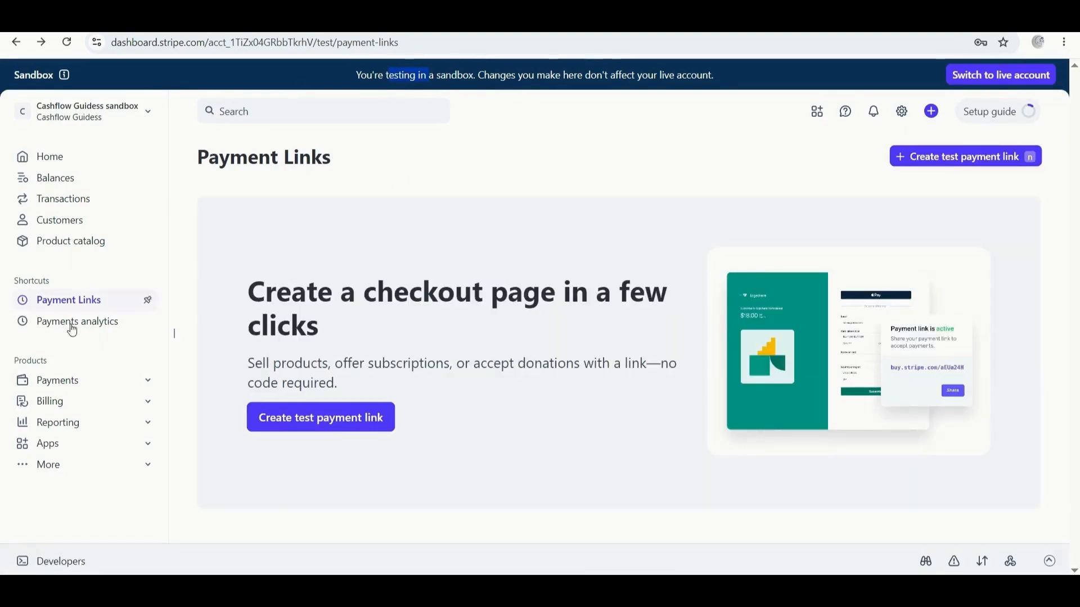
{"action": "left_click", "coordinate": [59, 384]}
{"action": "scroll", "coordinate": [42, 377], "scroll_direction": "down", "scroll_amount": 2}
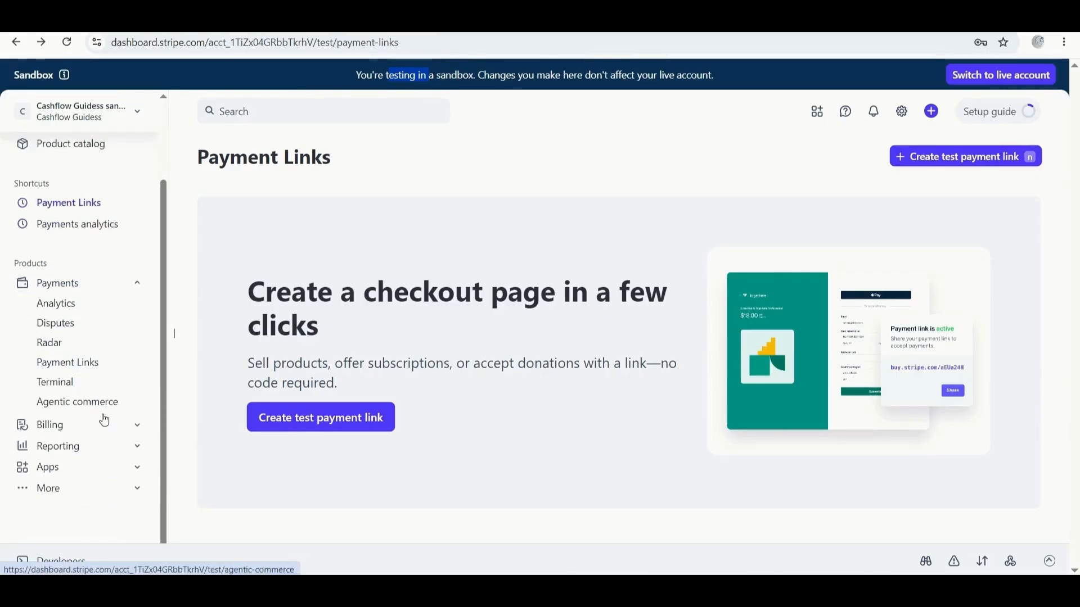
{"action": "left_click", "coordinate": [50, 432]}
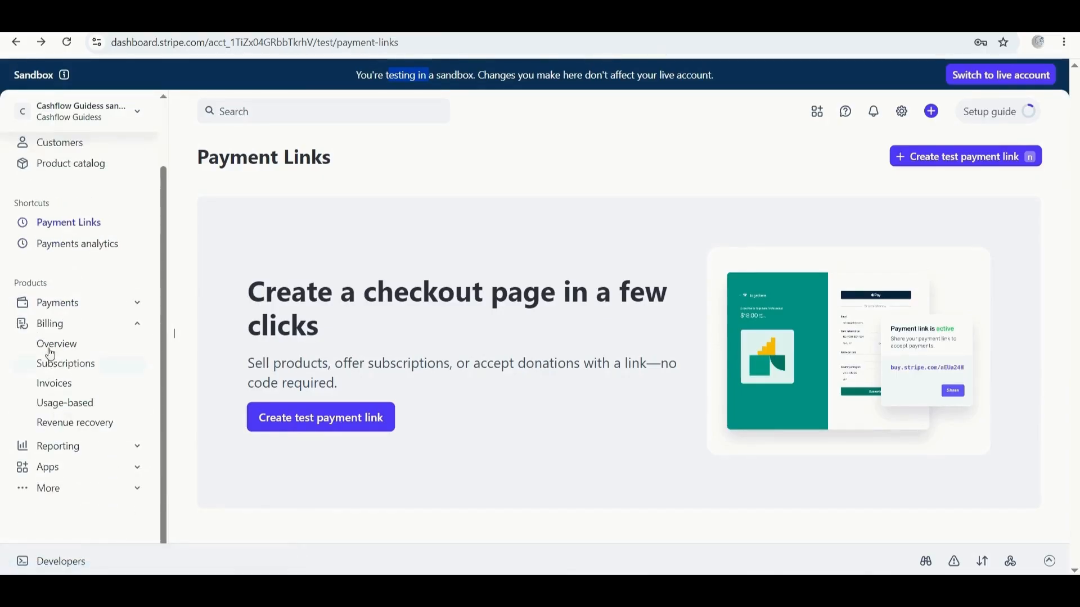
{"action": "left_click", "coordinate": [54, 354]}
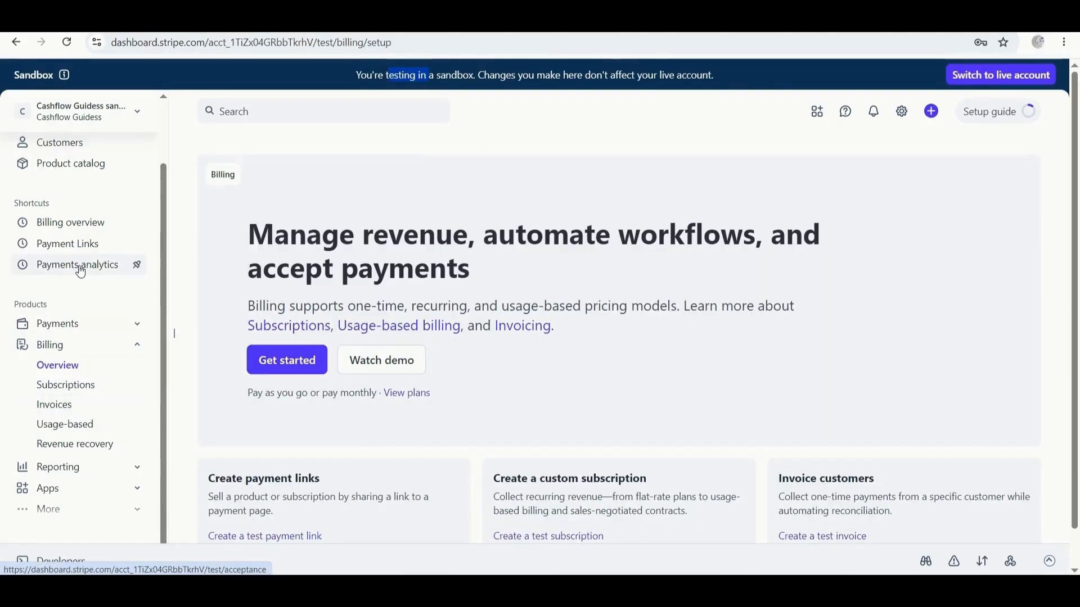
{"action": "left_click", "coordinate": [292, 367]}
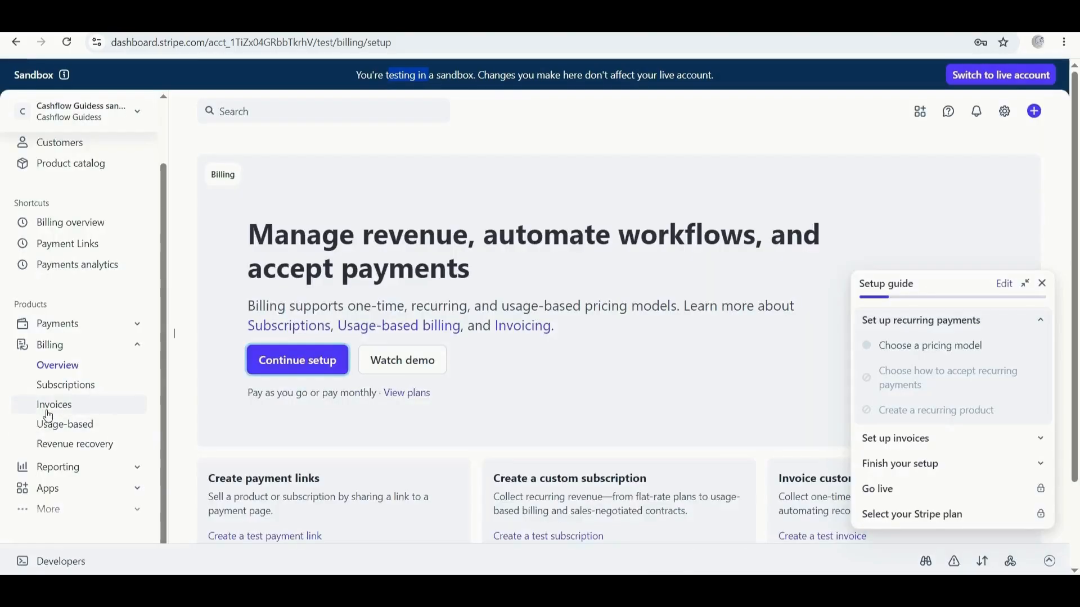
{"action": "left_click", "coordinate": [50, 411]}
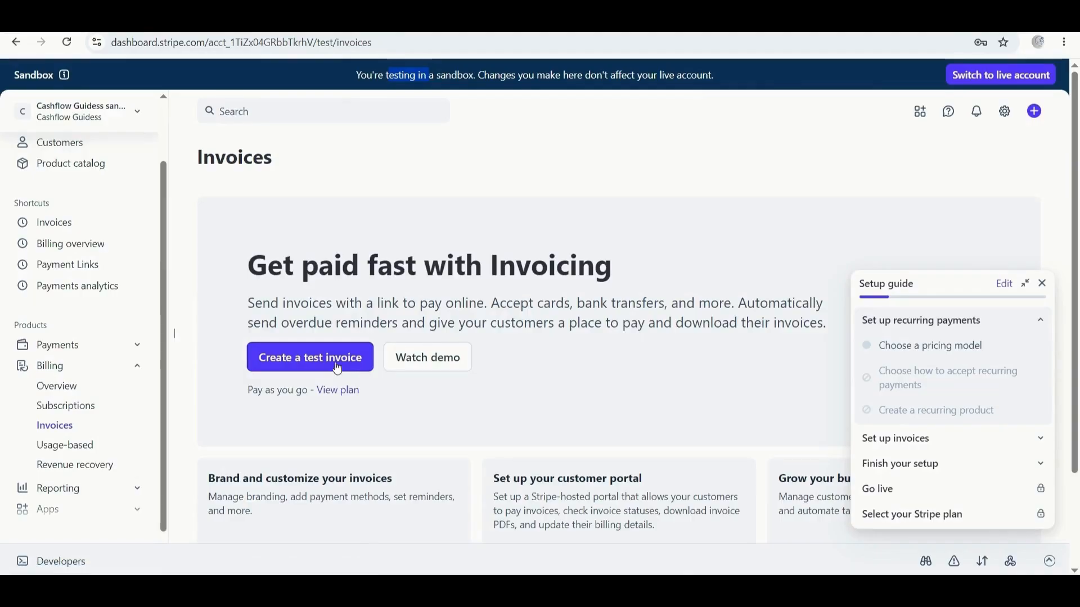
Start a test invoice for the recent customer, keeping USD - US Dollar as currency.
{"action": "left_click", "coordinate": [333, 361]}
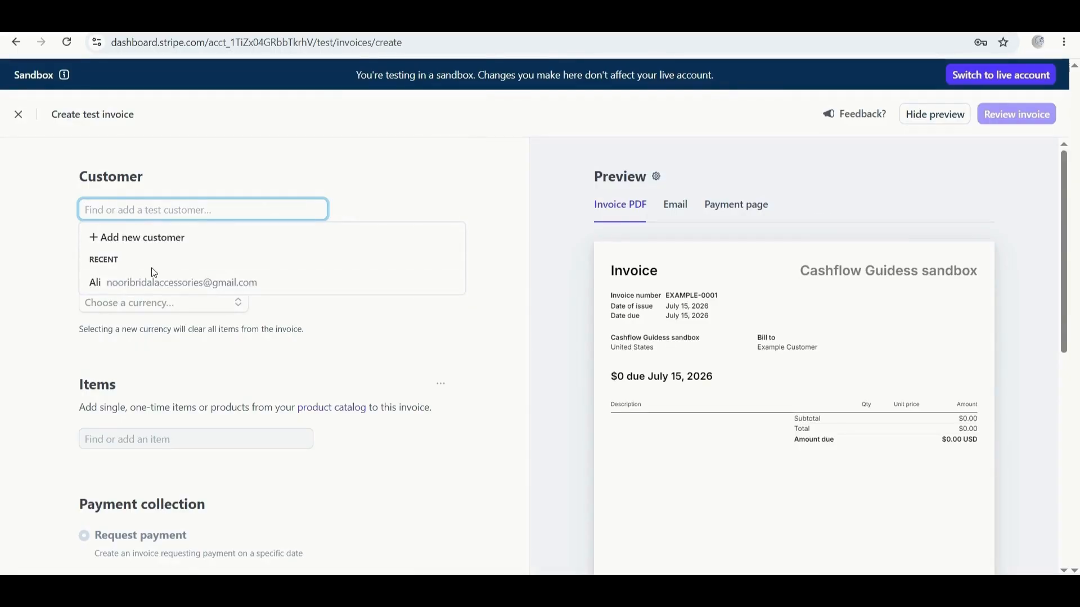
{"action": "left_click", "coordinate": [129, 285]}
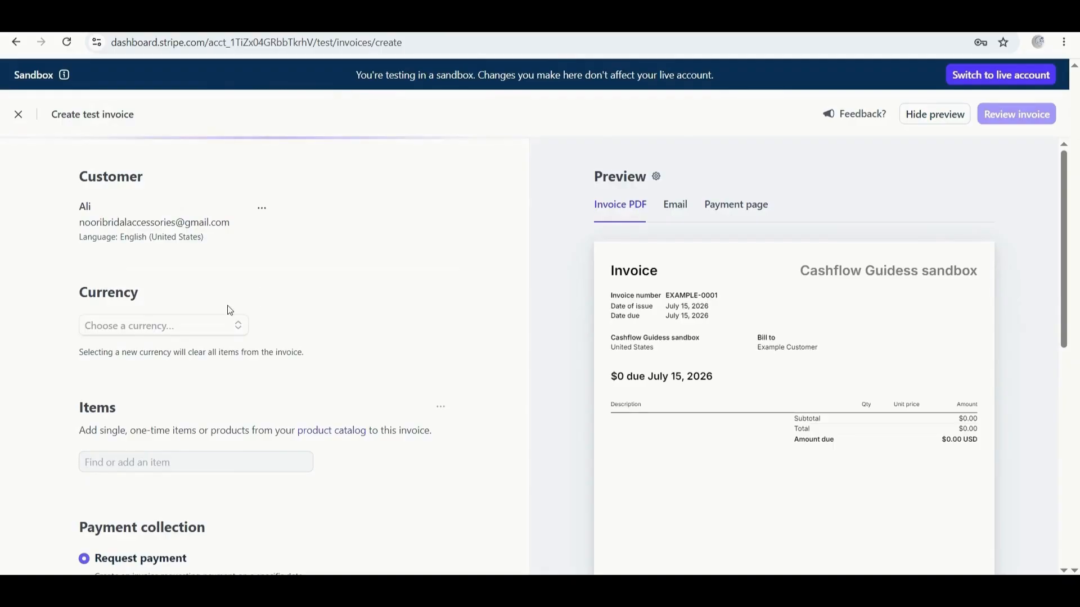
{"action": "scroll", "coordinate": [224, 298], "scroll_direction": "down", "scroll_amount": 2}
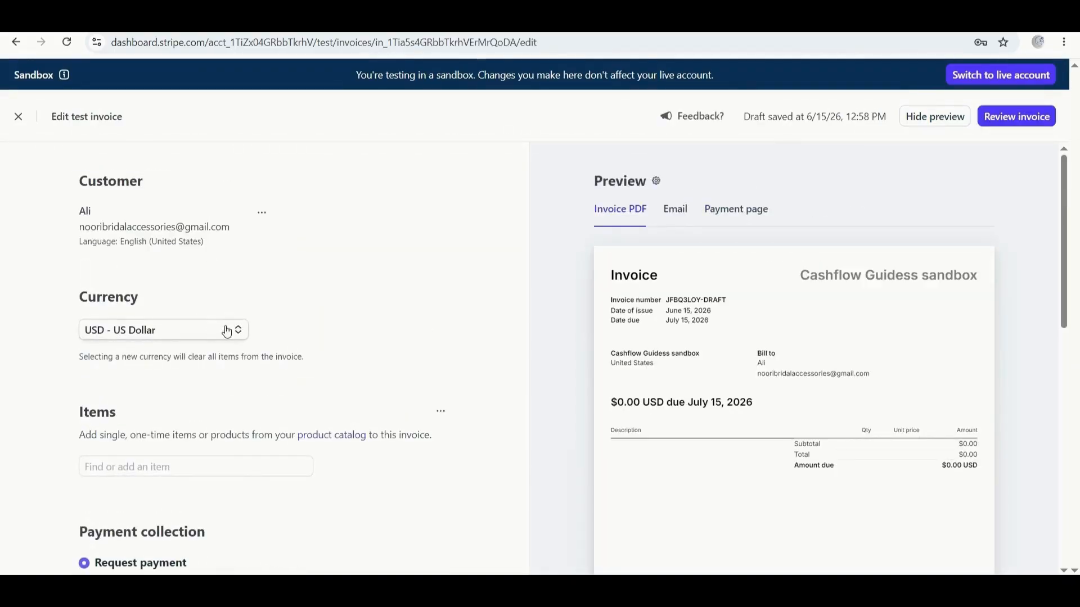
{"action": "left_click", "coordinate": [226, 331]}
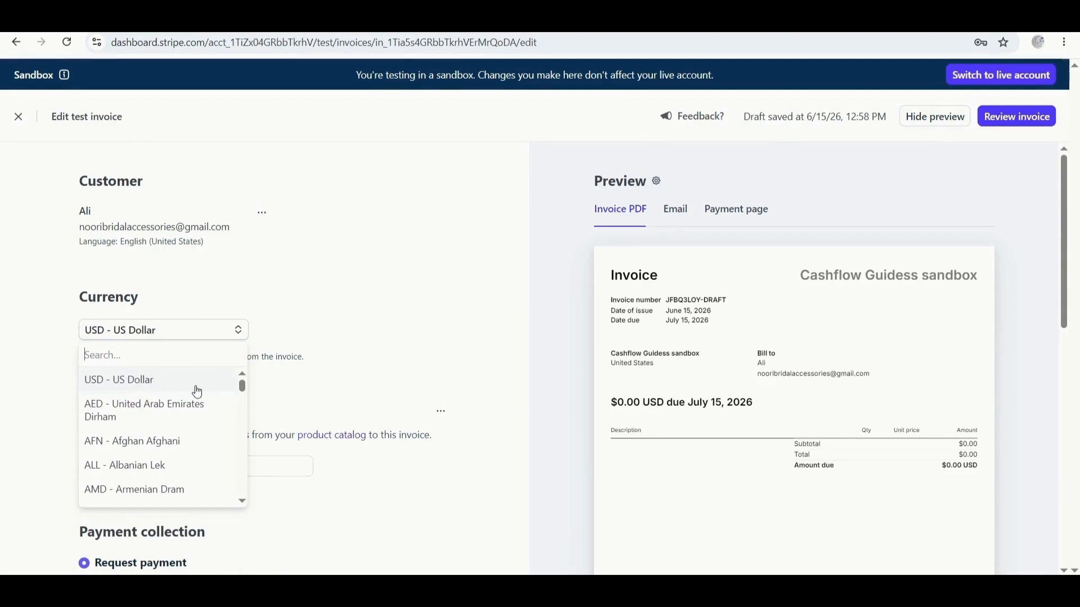
{"action": "scroll", "coordinate": [115, 470], "scroll_direction": "down", "scroll_amount": 1}
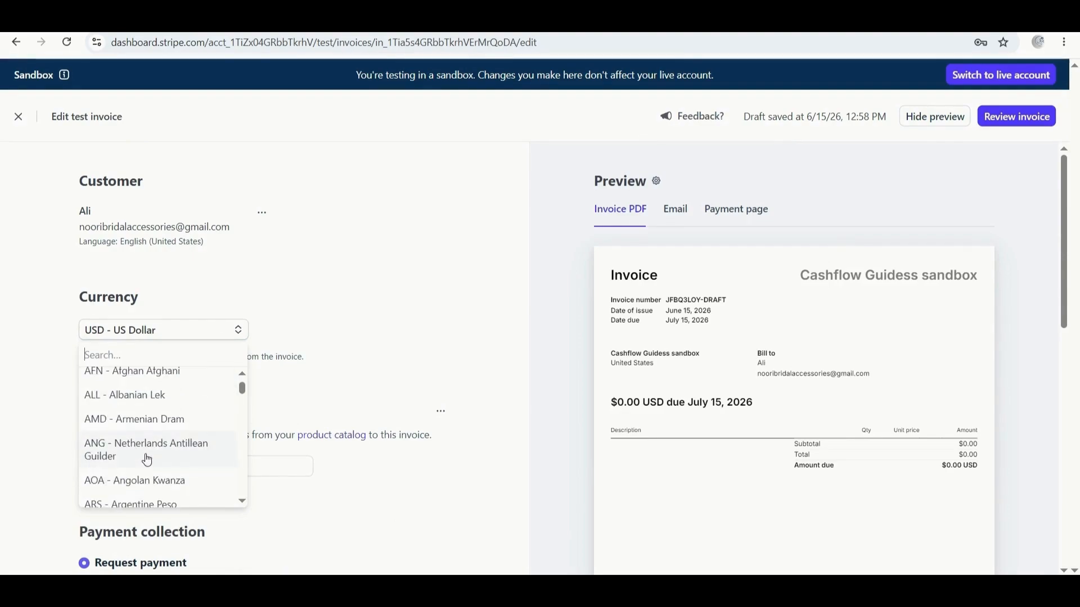
{"action": "key", "text": "Escape"}
{"action": "scroll", "coordinate": [358, 329], "scroll_direction": "down", "scroll_amount": 3}
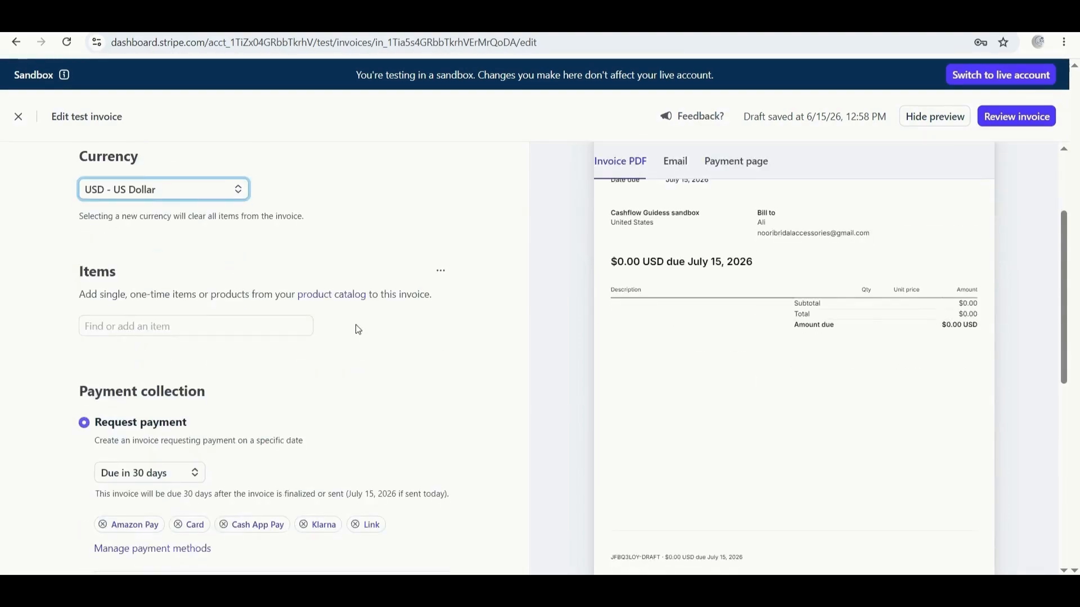
Add the Book item priced per 2 units and save the line.
{"action": "left_click", "coordinate": [168, 325]}
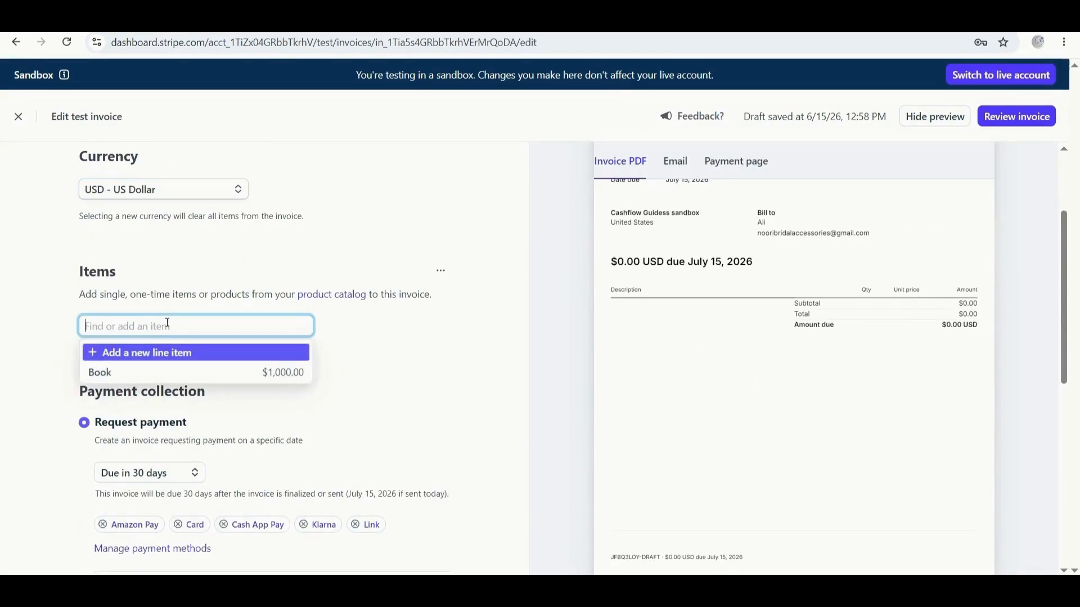
{"action": "left_click", "coordinate": [147, 374]}
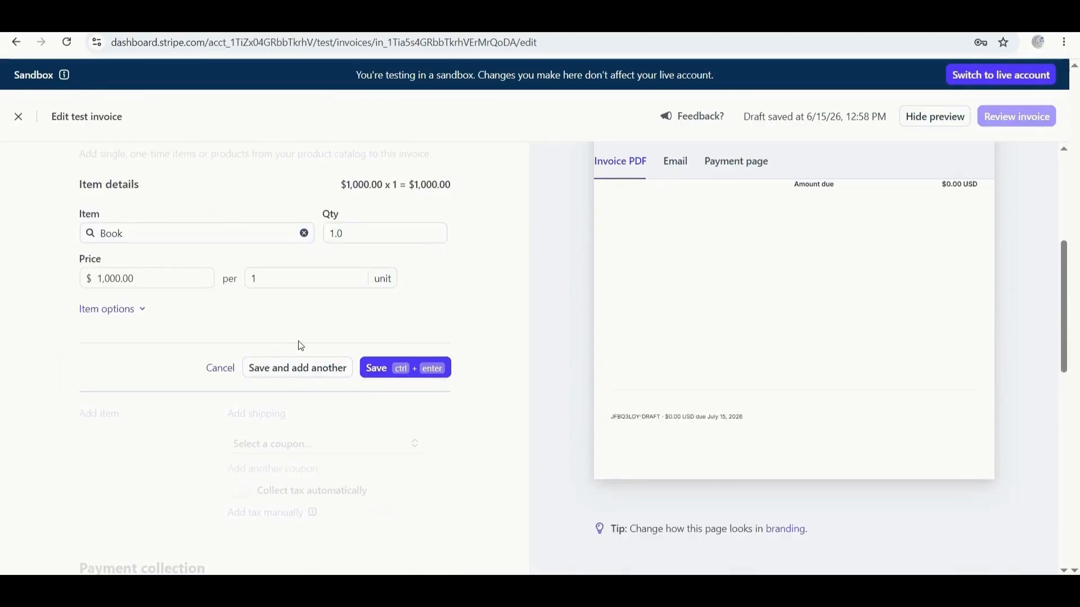
{"action": "left_click", "coordinate": [135, 280]}
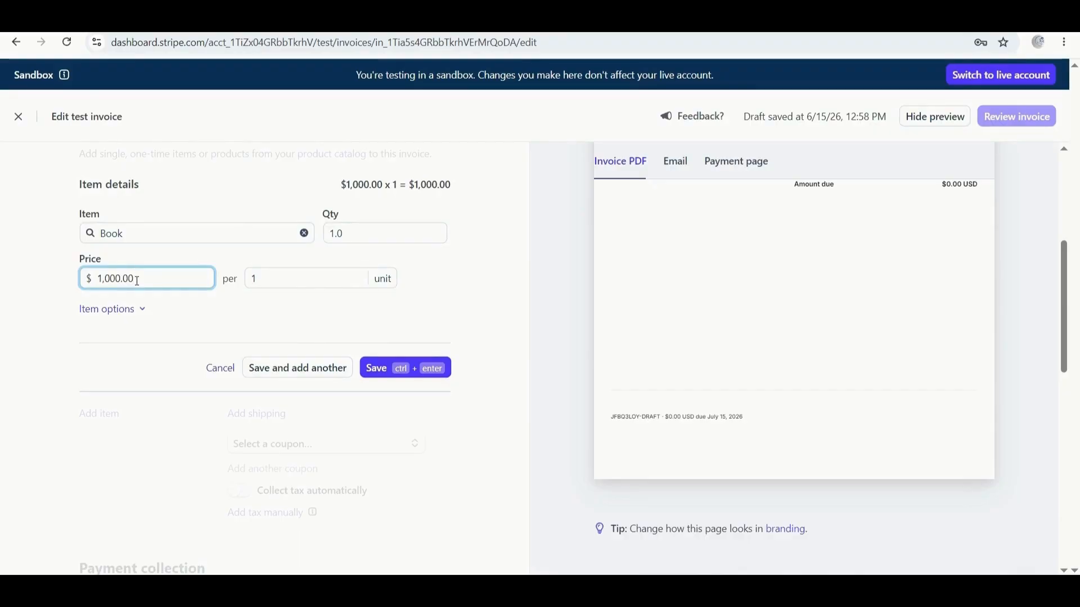
{"action": "left_click", "coordinate": [292, 277]}
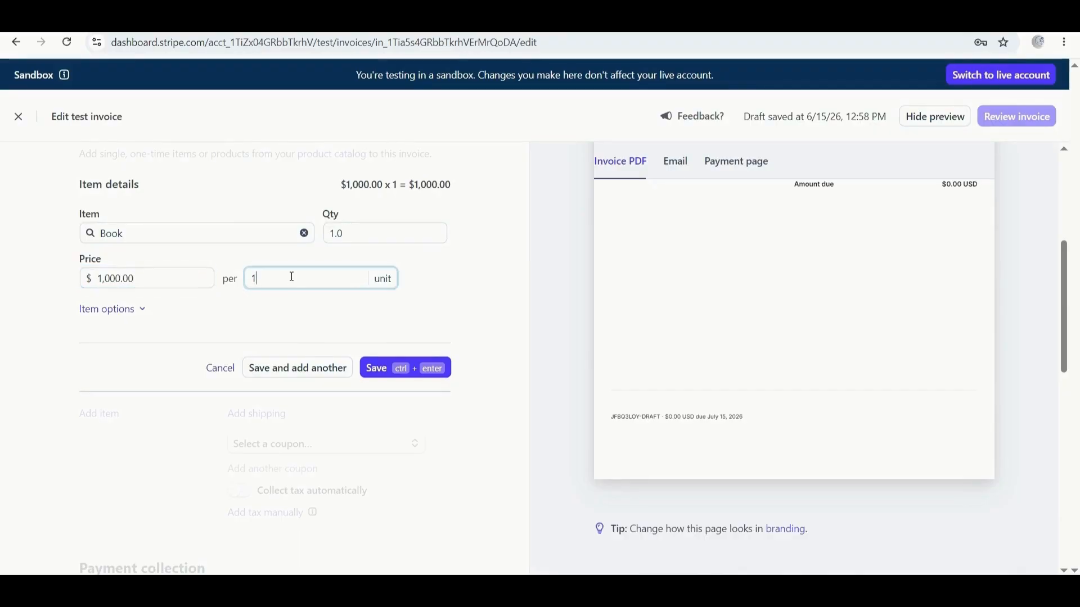
{"action": "key", "text": "BackSpace"}
{"action": "type", "text": "2"}
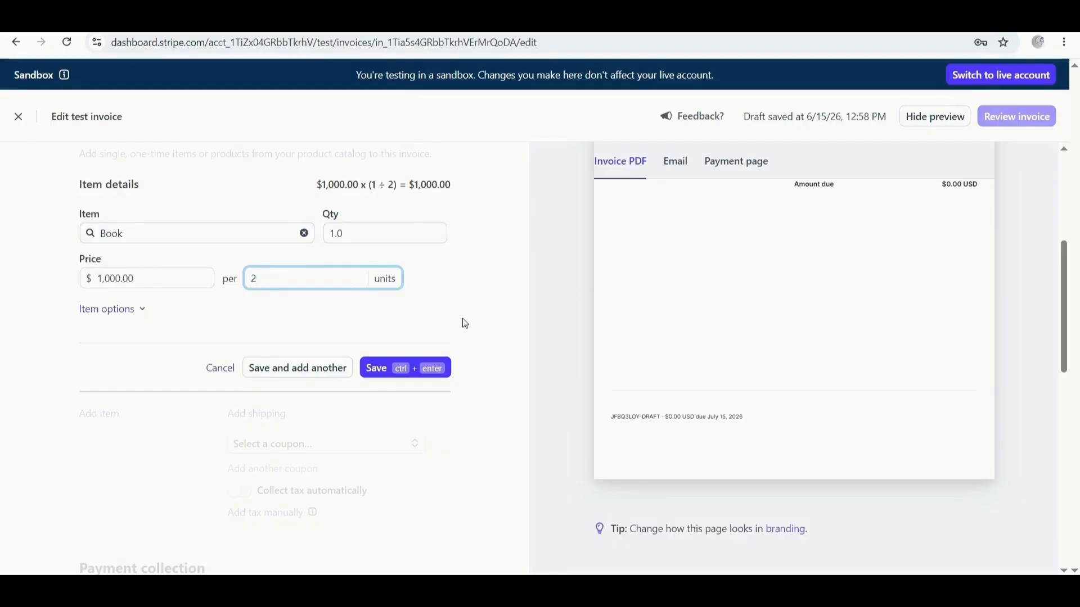
{"action": "left_click", "coordinate": [331, 374]}
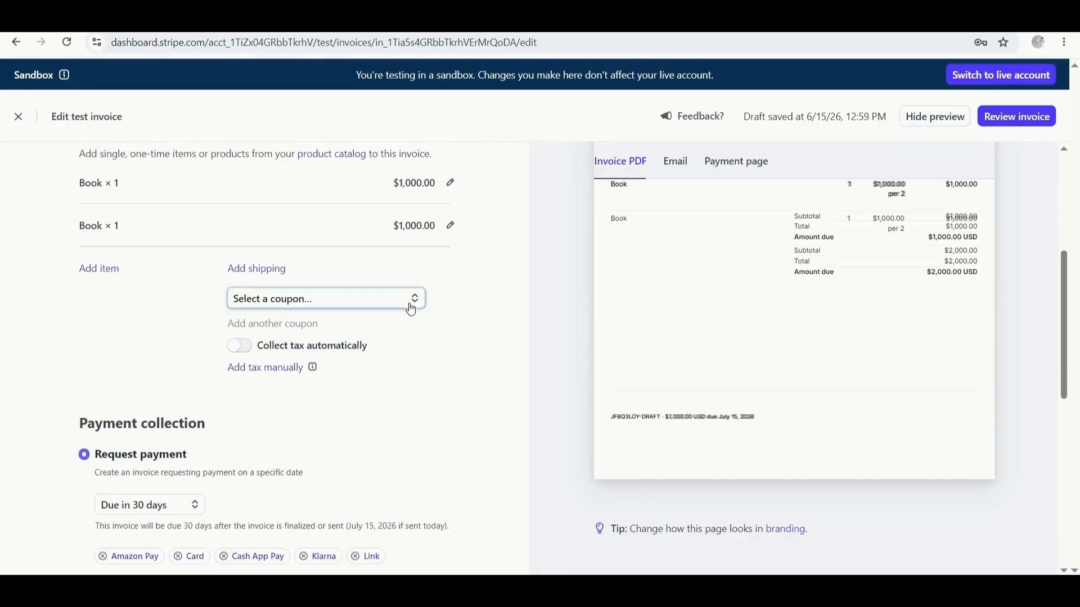
Check the coupon options, then set the invoice due date to Today.
{"action": "left_click", "coordinate": [410, 309]}
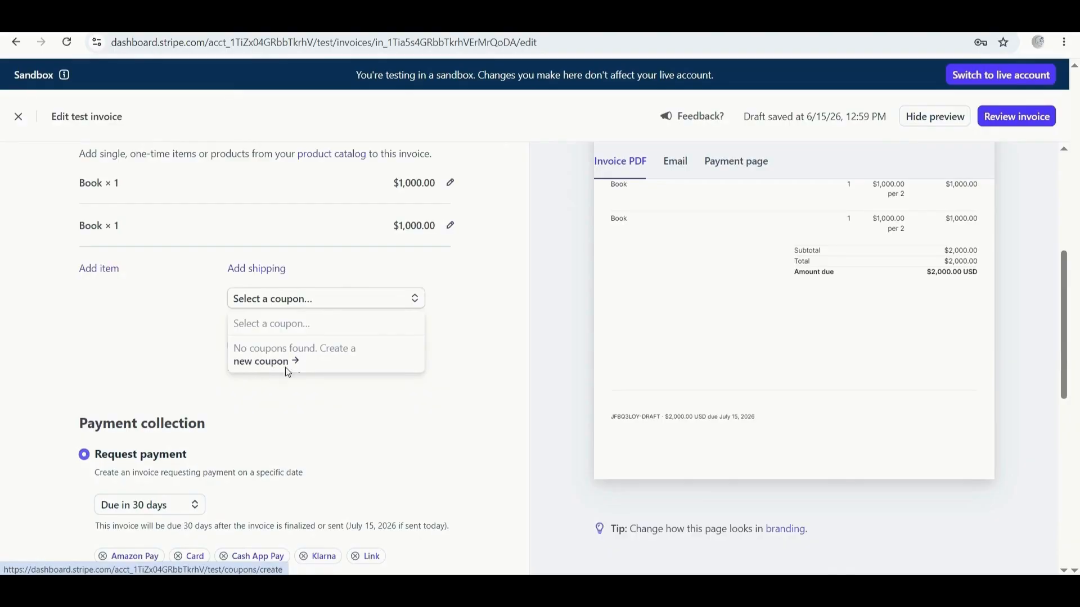
{"action": "scroll", "coordinate": [330, 424], "scroll_direction": "down", "scroll_amount": 4}
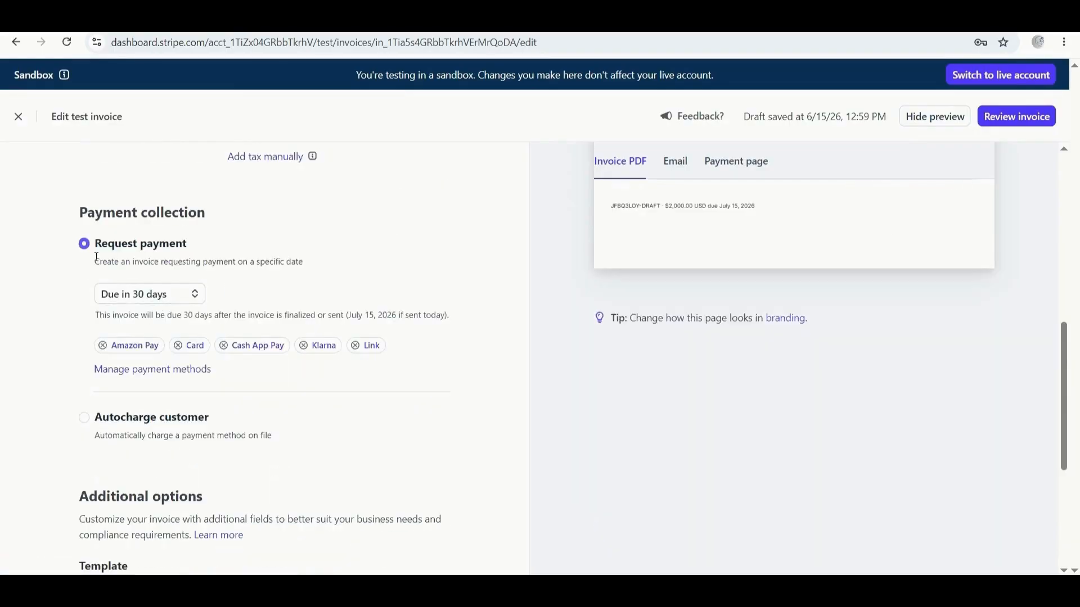
{"action": "left_click", "coordinate": [180, 295]}
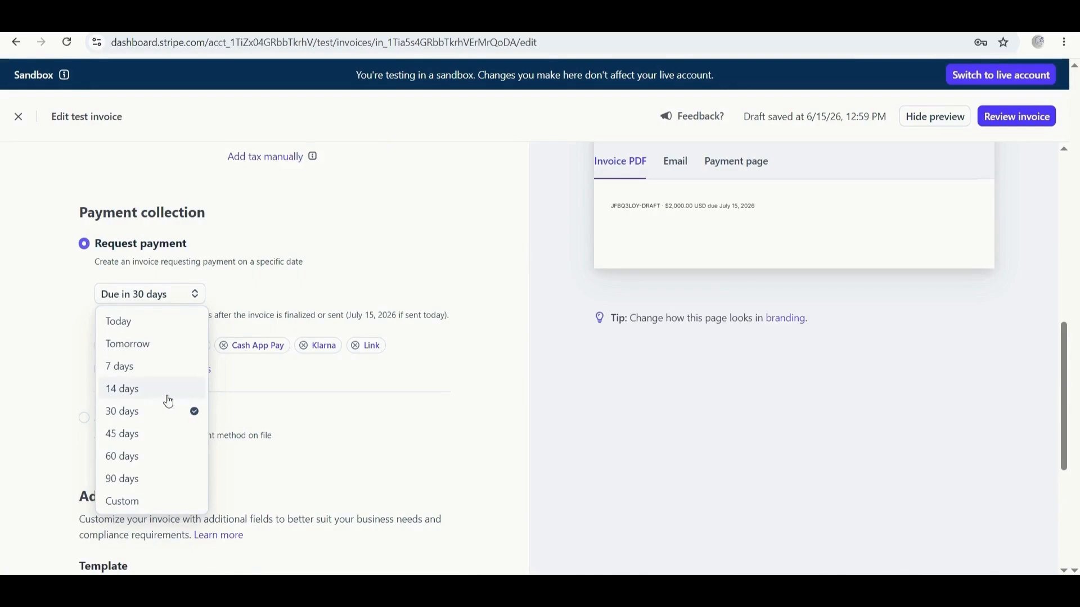
{"action": "left_click", "coordinate": [358, 349]}
Leave the invoice template unselected and keep Letter as the PDF page size.
{"action": "scroll", "coordinate": [193, 309], "scroll_direction": "down", "scroll_amount": 5}
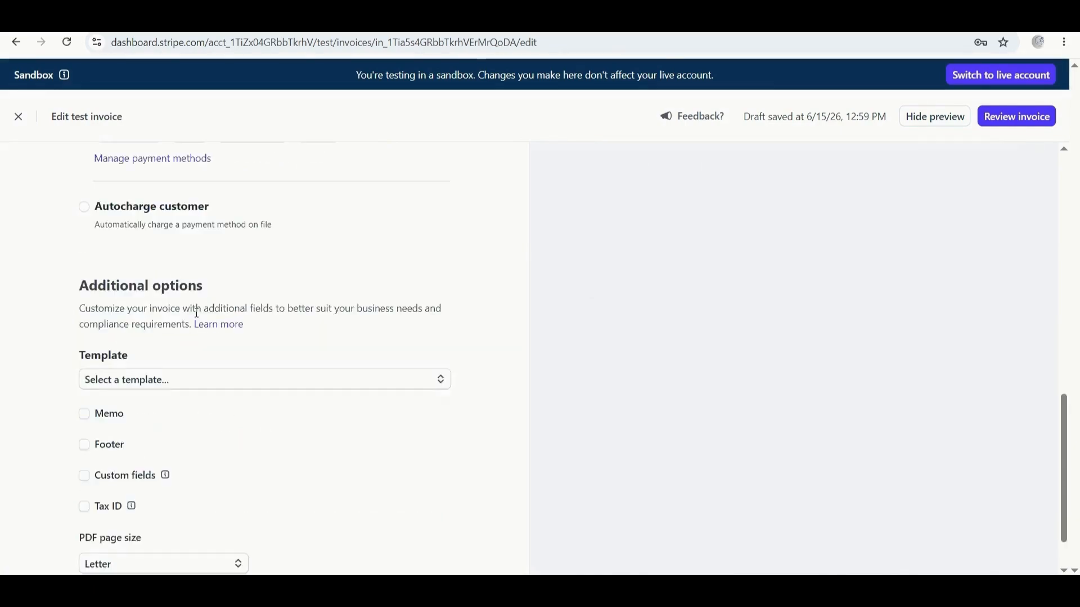
{"action": "left_click", "coordinate": [441, 316]}
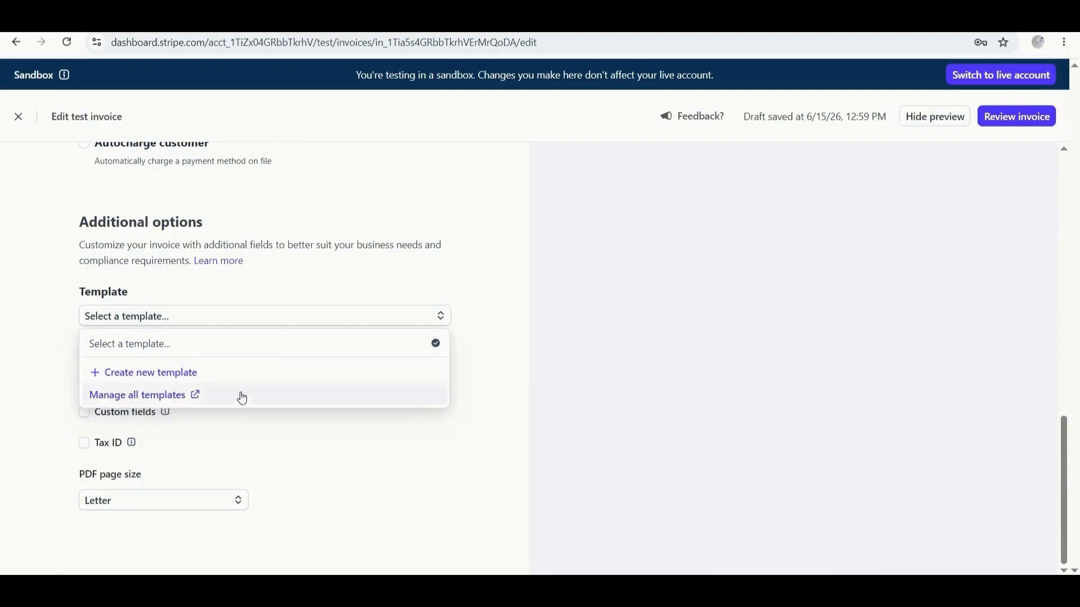
{"action": "left_click", "coordinate": [175, 436]}
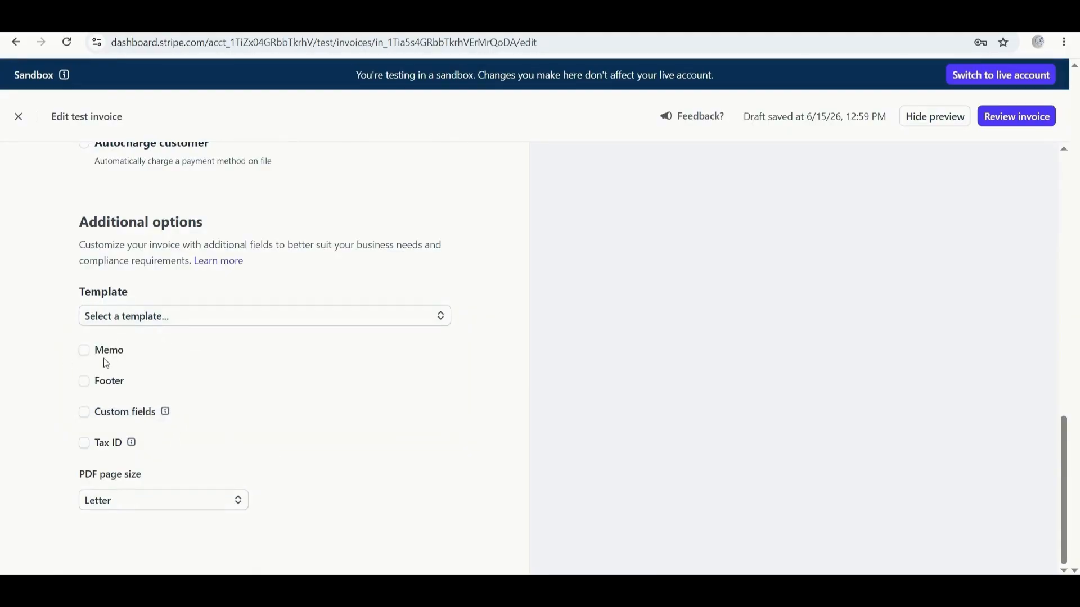
{"action": "left_click", "coordinate": [179, 509]}
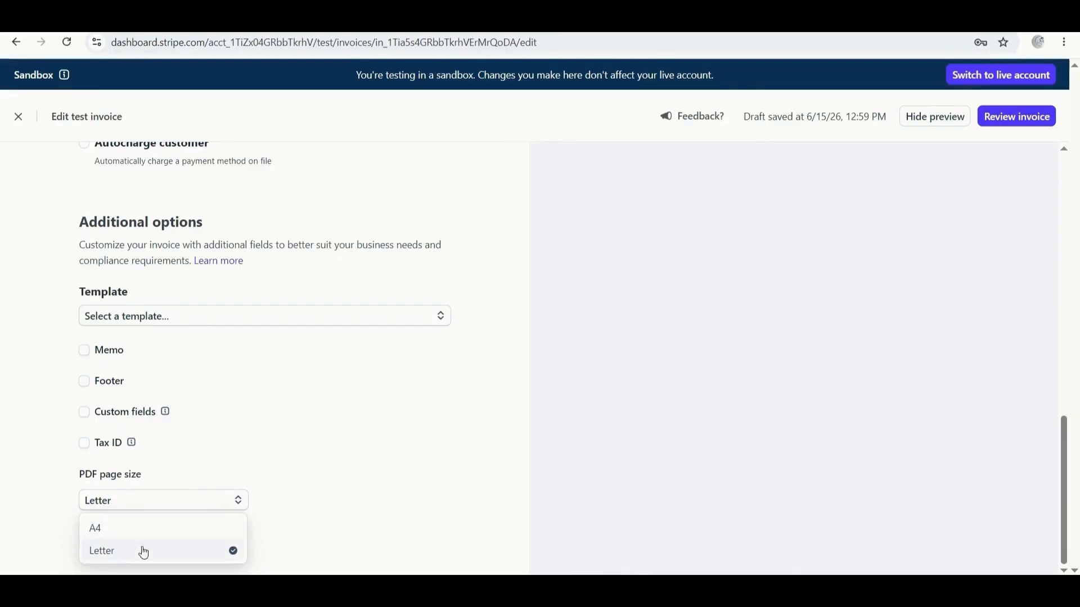
{"action": "left_click", "coordinate": [343, 403]}
{"action": "scroll", "coordinate": [343, 403], "scroll_direction": "up", "scroll_amount": 4}
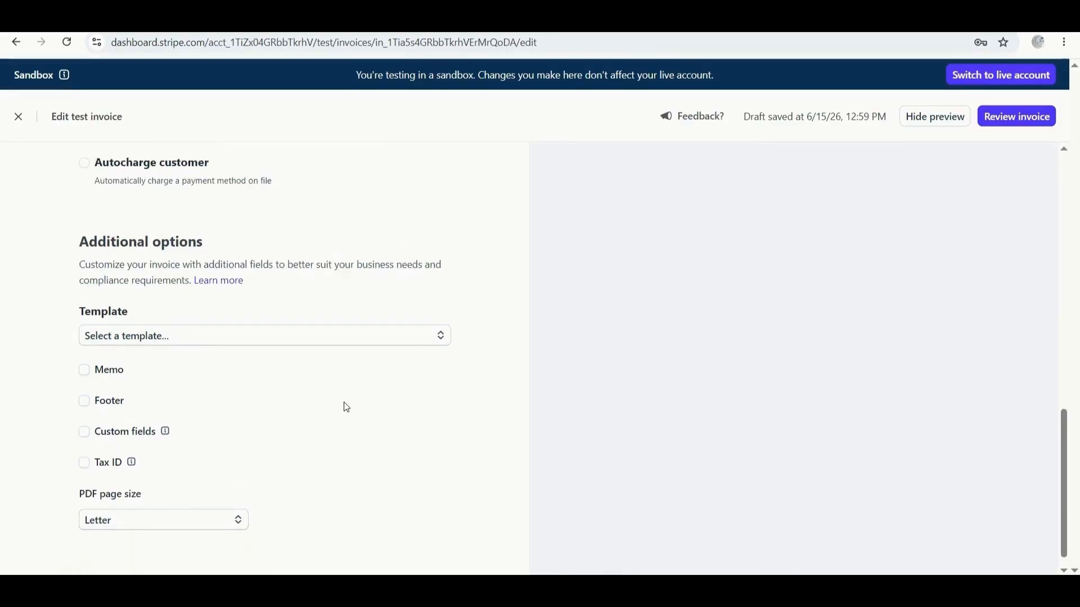
Review the $2,000.00 invoice and finalize it without emailing, checking the preview.
{"action": "left_click", "coordinate": [1010, 119]}
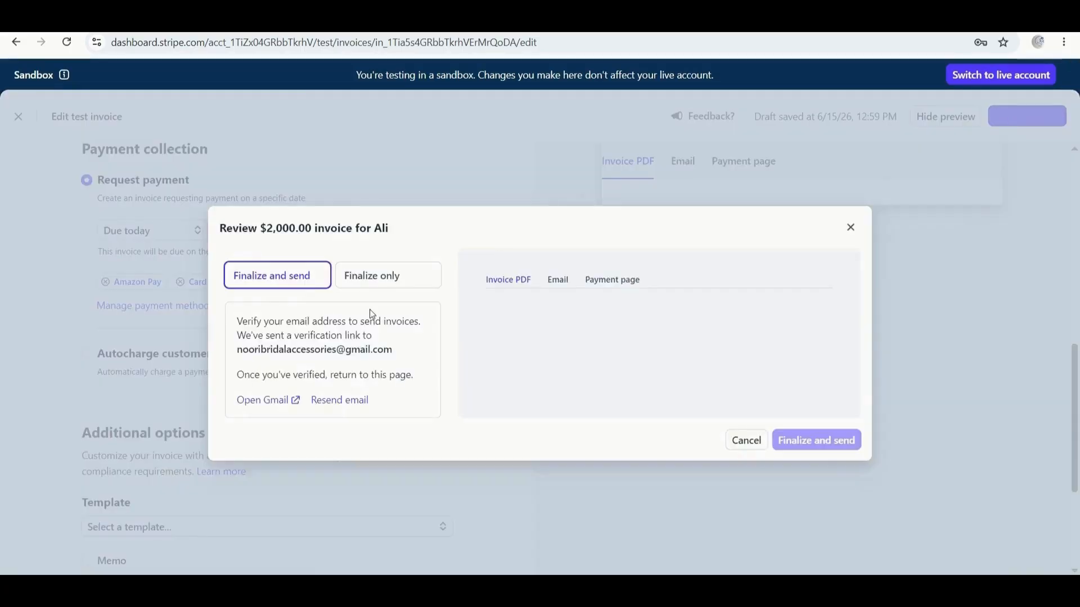
{"action": "left_click", "coordinate": [372, 277]}
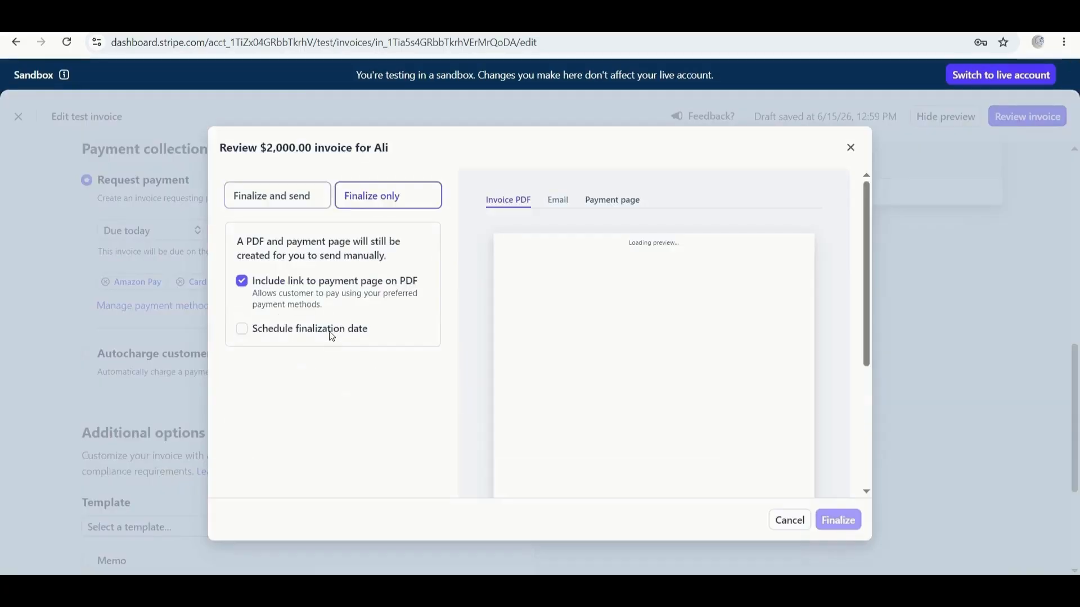
{"action": "scroll", "coordinate": [681, 365], "scroll_direction": "down", "scroll_amount": 4}
{"action": "scroll", "coordinate": [678, 337], "scroll_direction": "up", "scroll_amount": 4}
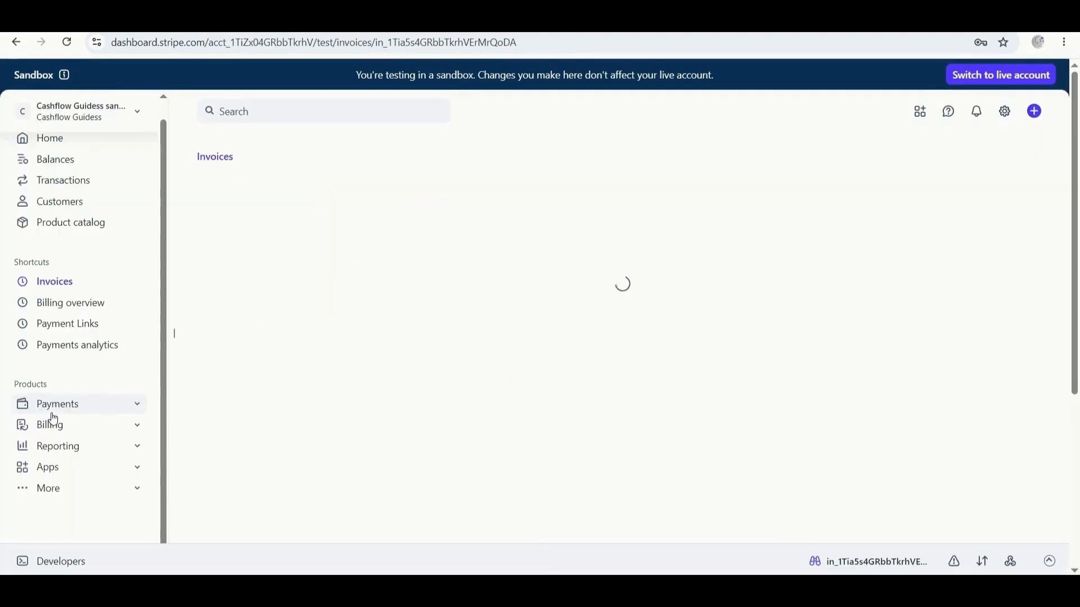
Go from the Apps overview into the Stripe App Marketplace and browse its listings.
{"action": "left_click", "coordinate": [49, 473]}
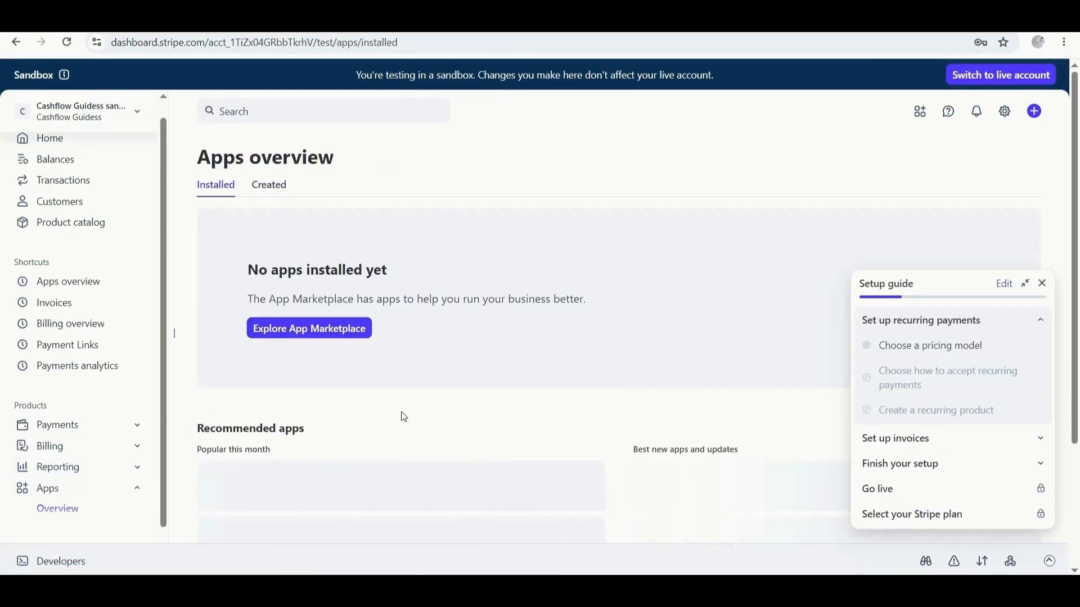
{"action": "left_click", "coordinate": [335, 333]}
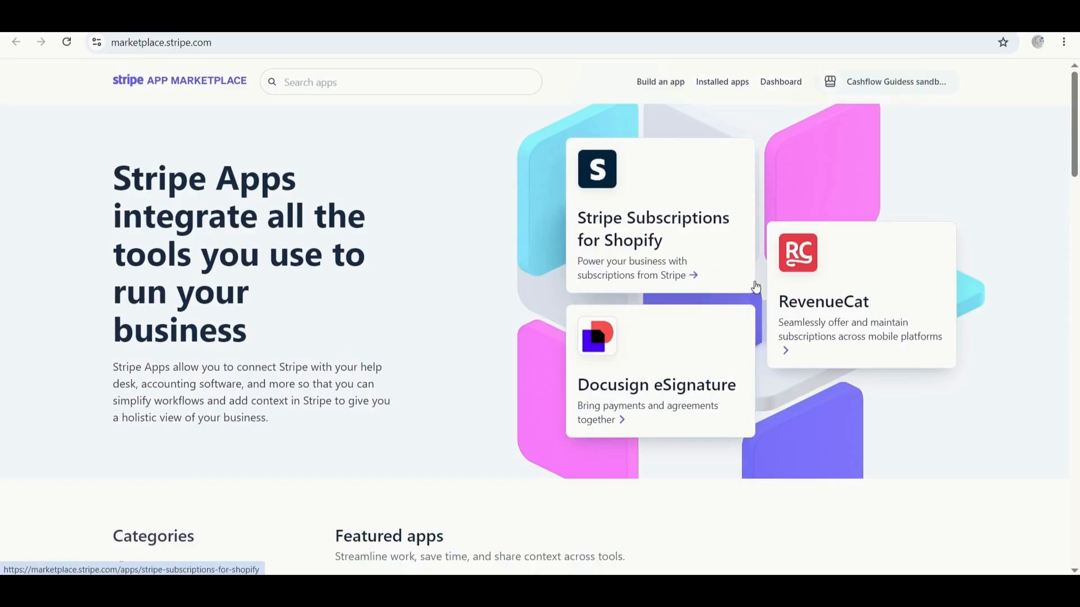
{"action": "scroll", "coordinate": [798, 328], "scroll_direction": "down", "scroll_amount": 9}
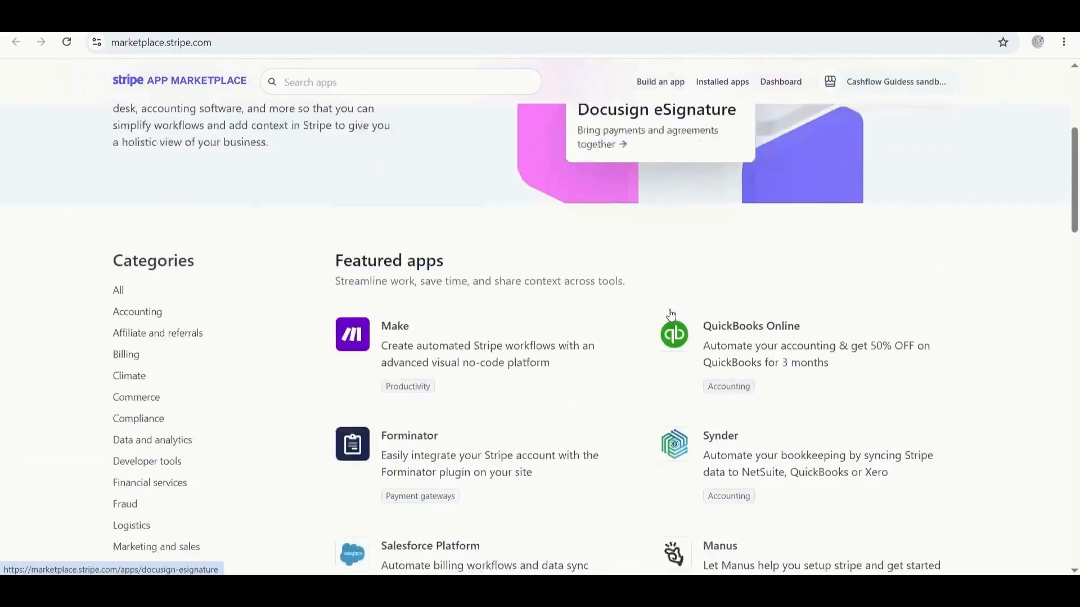
{"action": "scroll", "coordinate": [612, 335], "scroll_direction": "down", "scroll_amount": 6}
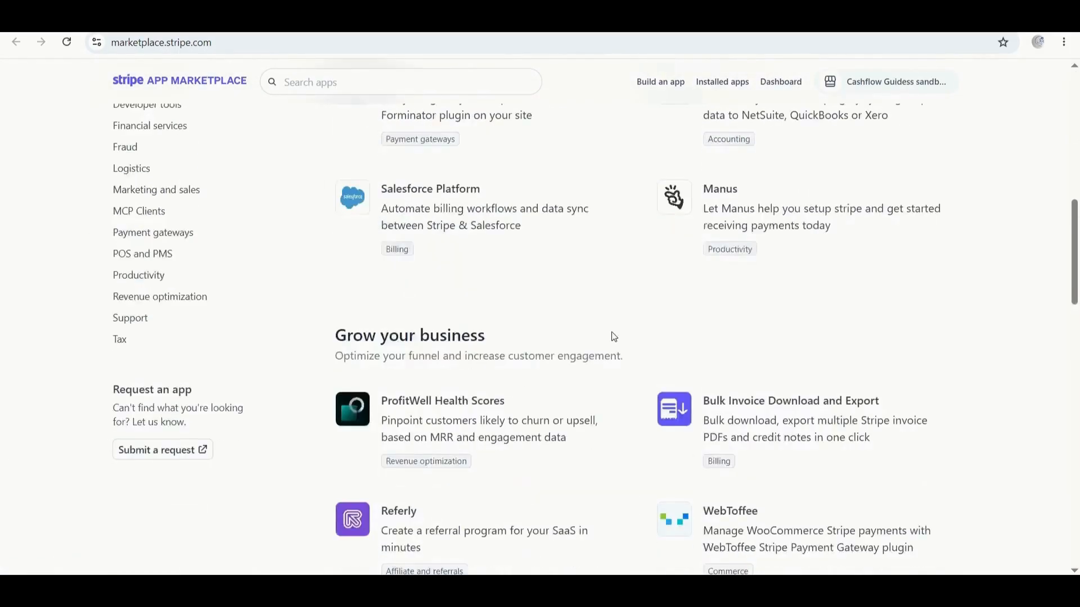
{"action": "scroll", "coordinate": [630, 279], "scroll_direction": "up", "scroll_amount": 8}
{"action": "scroll", "coordinate": [630, 279], "scroll_direction": "up", "scroll_amount": 6}
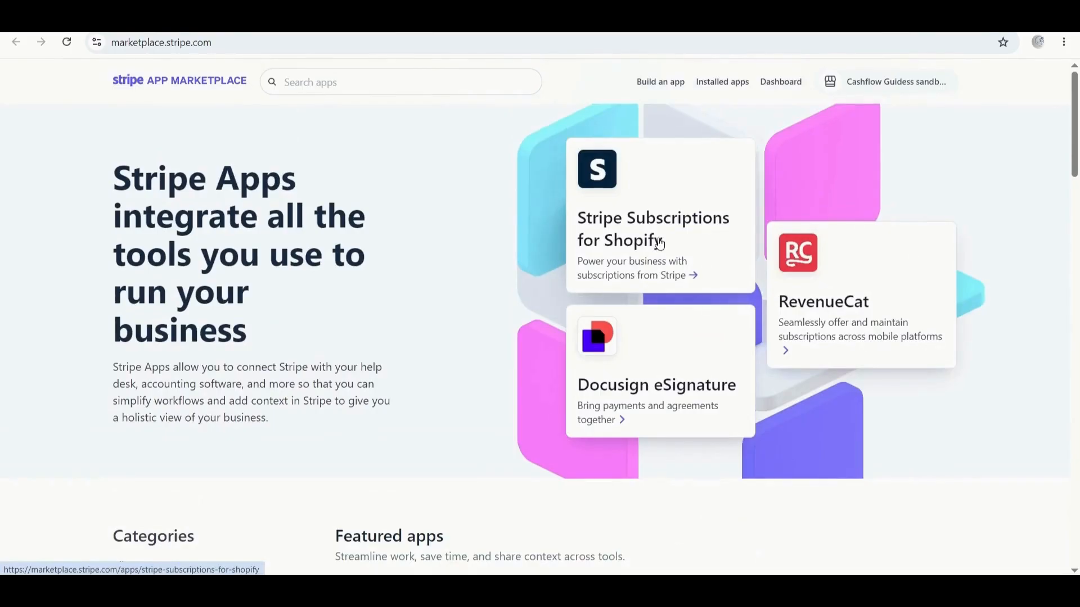
Open the Stripe Subscriptions for Shopify listing and continue to Install from partner.
{"action": "left_click", "coordinate": [670, 238]}
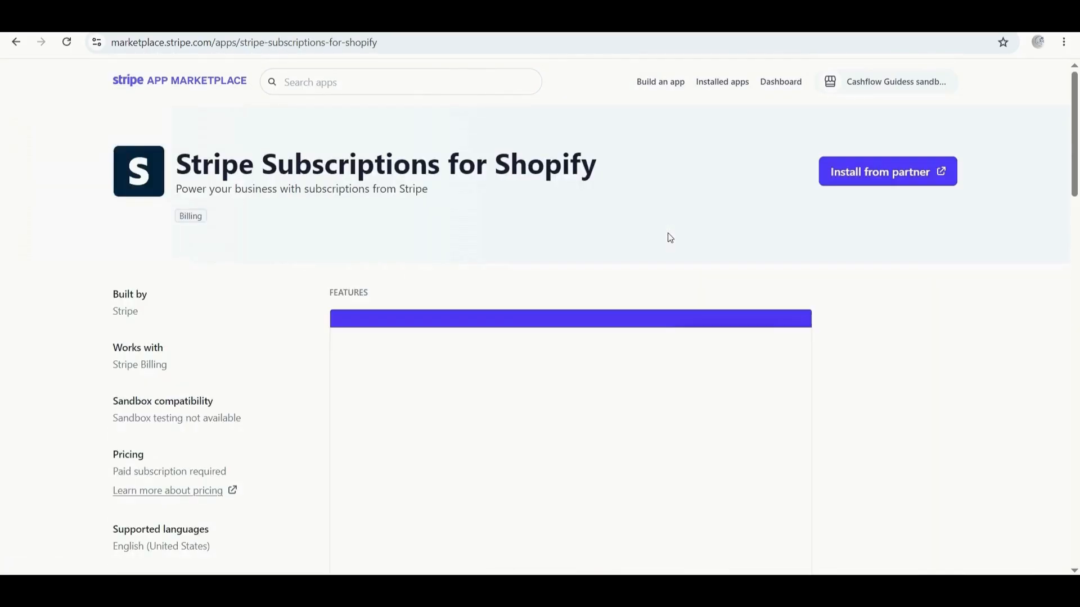
{"action": "scroll", "coordinate": [856, 157], "scroll_direction": "down", "scroll_amount": 1}
{"action": "scroll", "coordinate": [877, 188], "scroll_direction": "up", "scroll_amount": 1}
{"action": "left_click", "coordinate": [888, 175]}
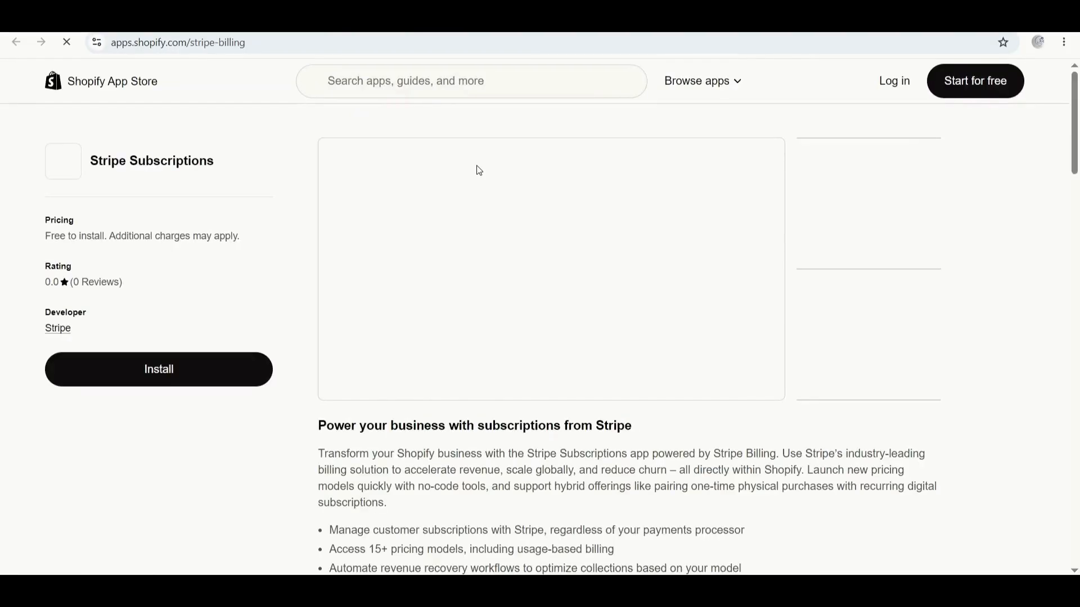
Try installing Stripe Subscriptions, dismiss the Shopify account prompt, and return to the marketplace tab.
{"action": "left_click", "coordinate": [184, 367]}
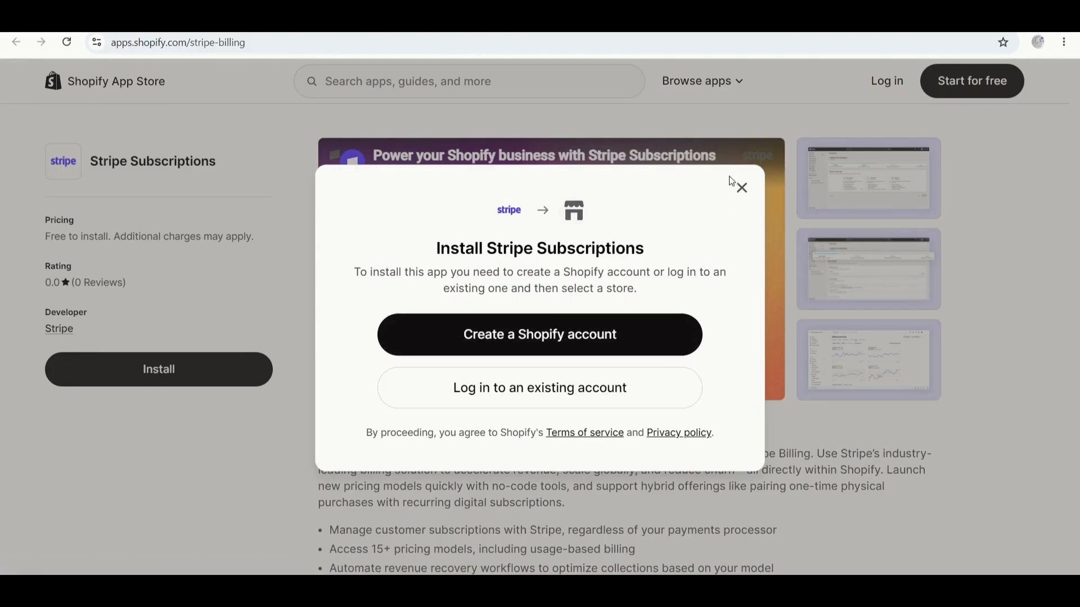
{"action": "left_click", "coordinate": [747, 195]}
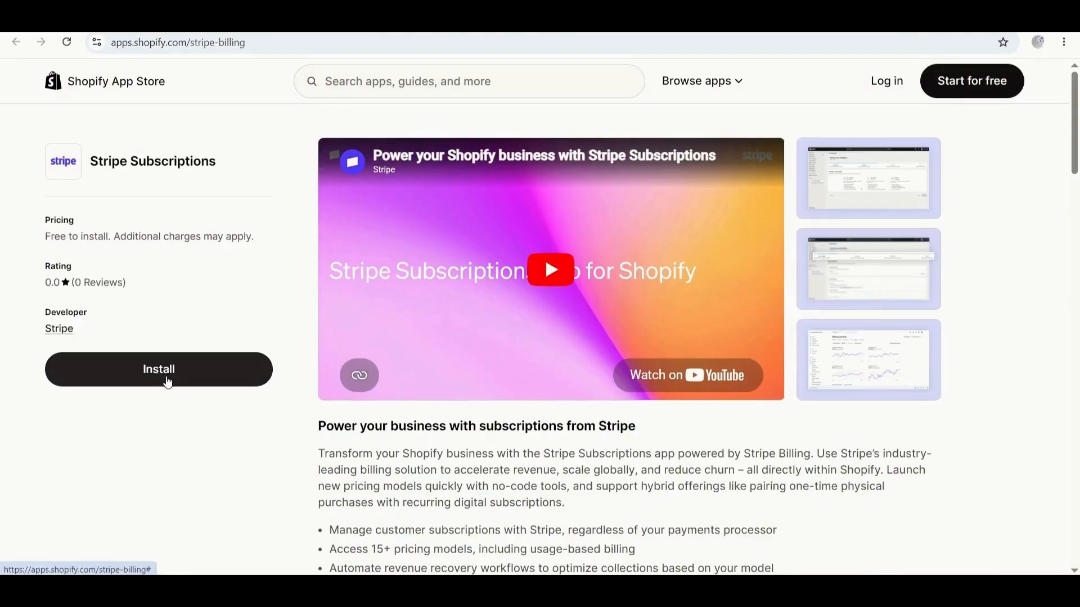
{"action": "key", "text": "ctrl+shift+Tab"}
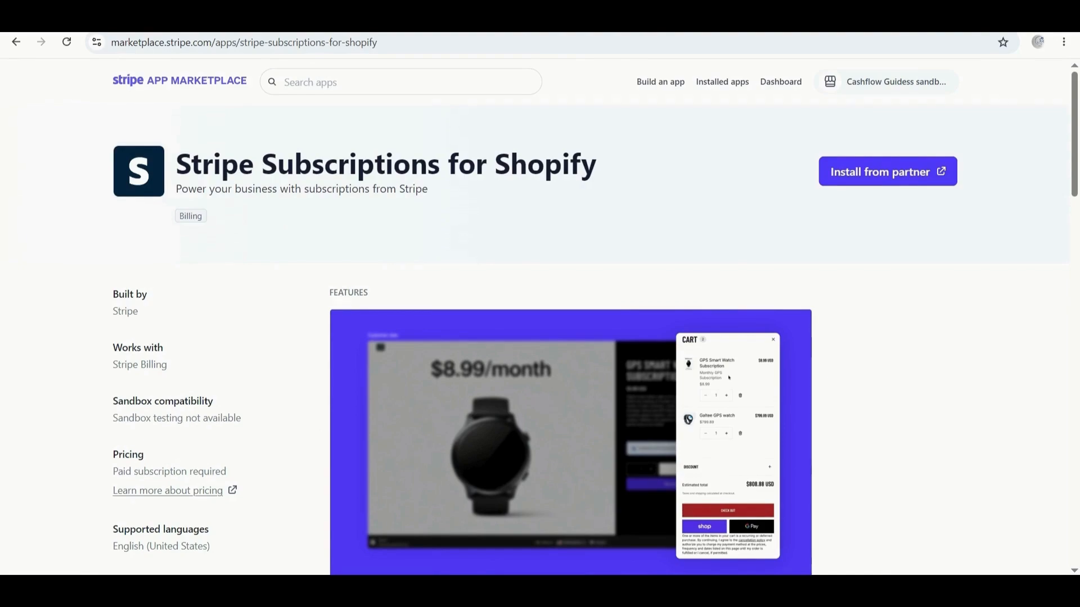
Back on the Dashboard, open Settings, close the Setup guide, and browse the settings list.
{"action": "key", "text": "ctrl+shift+Tab"}
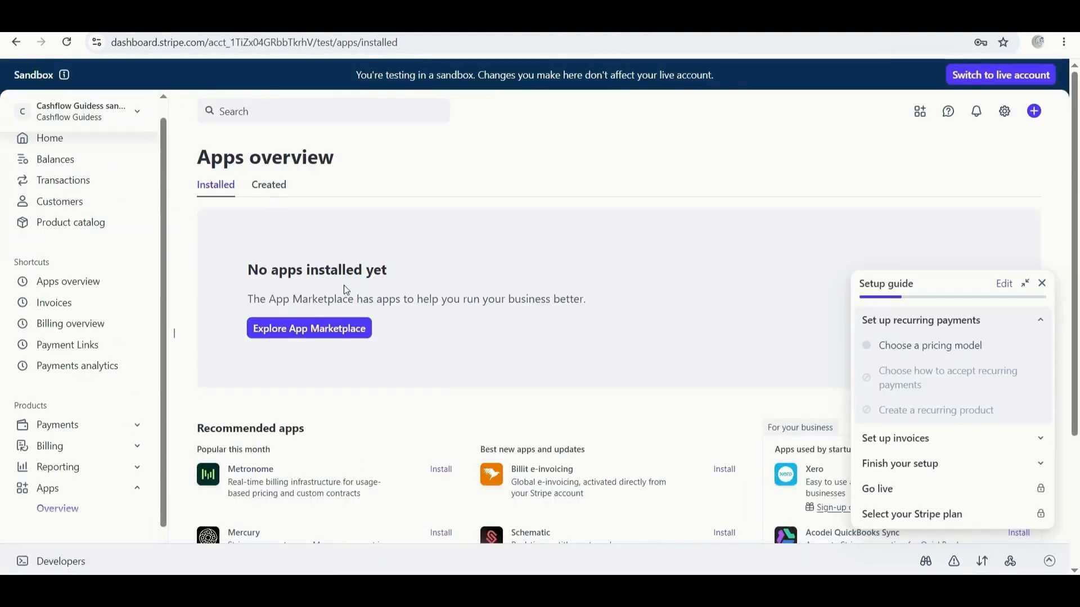
{"action": "scroll", "coordinate": [88, 397], "scroll_direction": "up", "scroll_amount": 1}
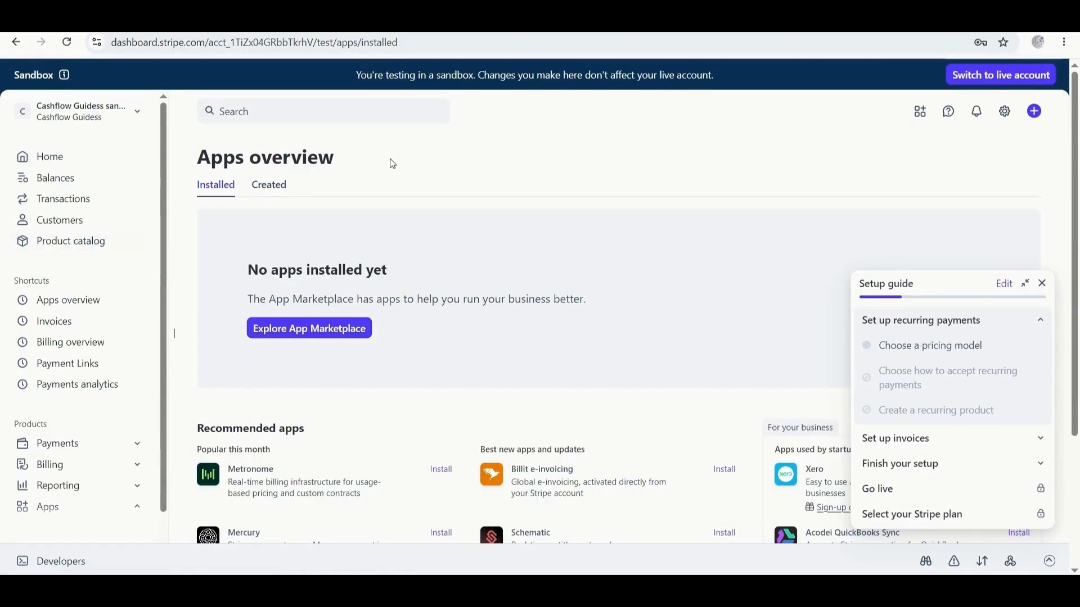
{"action": "left_click", "coordinate": [1005, 112]}
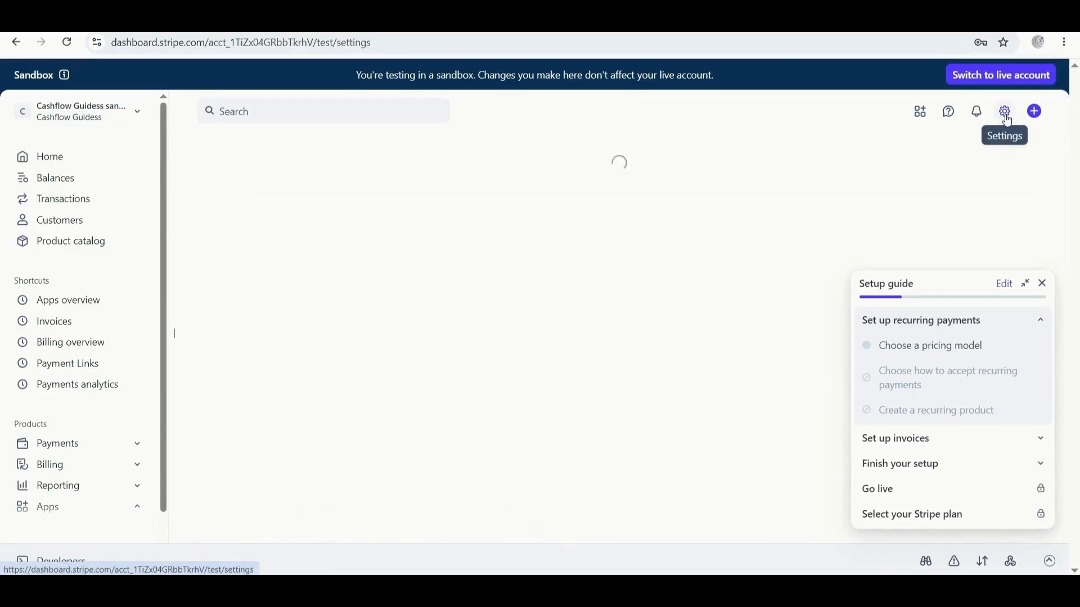
{"action": "left_click", "coordinate": [1042, 284]}
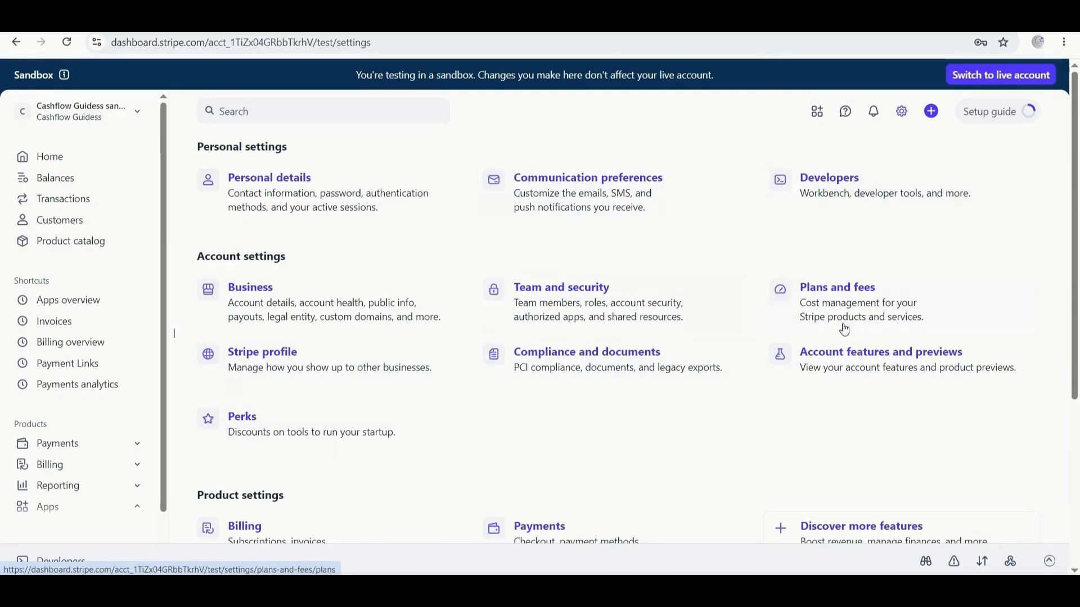
{"action": "scroll", "coordinate": [996, 317], "scroll_direction": "down", "scroll_amount": 1}
{"action": "scroll", "coordinate": [995, 316], "scroll_direction": "down", "scroll_amount": 3}
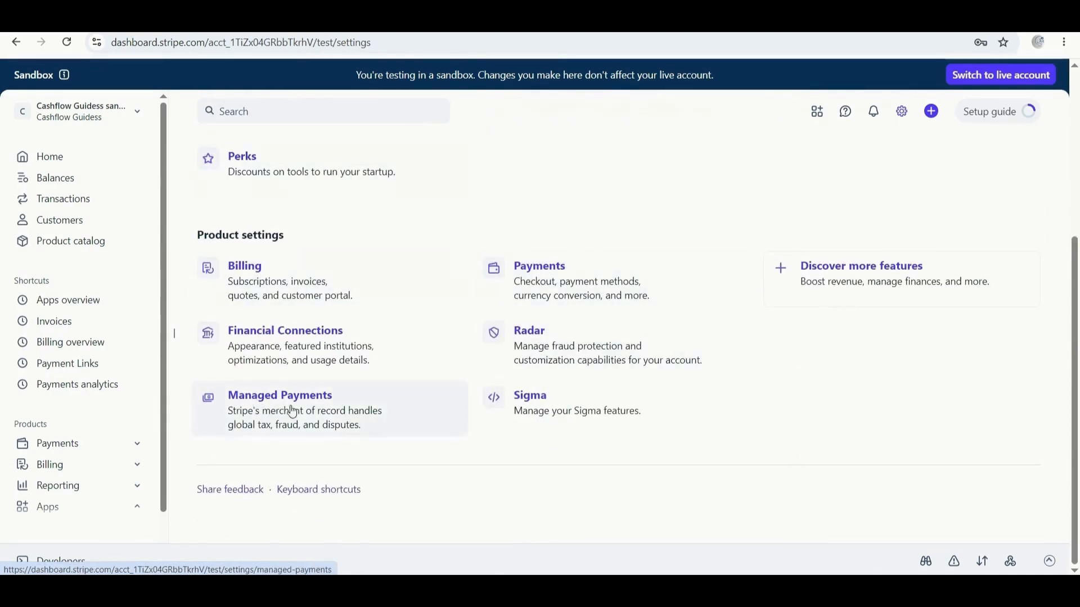
{"action": "scroll", "coordinate": [455, 325], "scroll_direction": "up", "scroll_amount": 4}
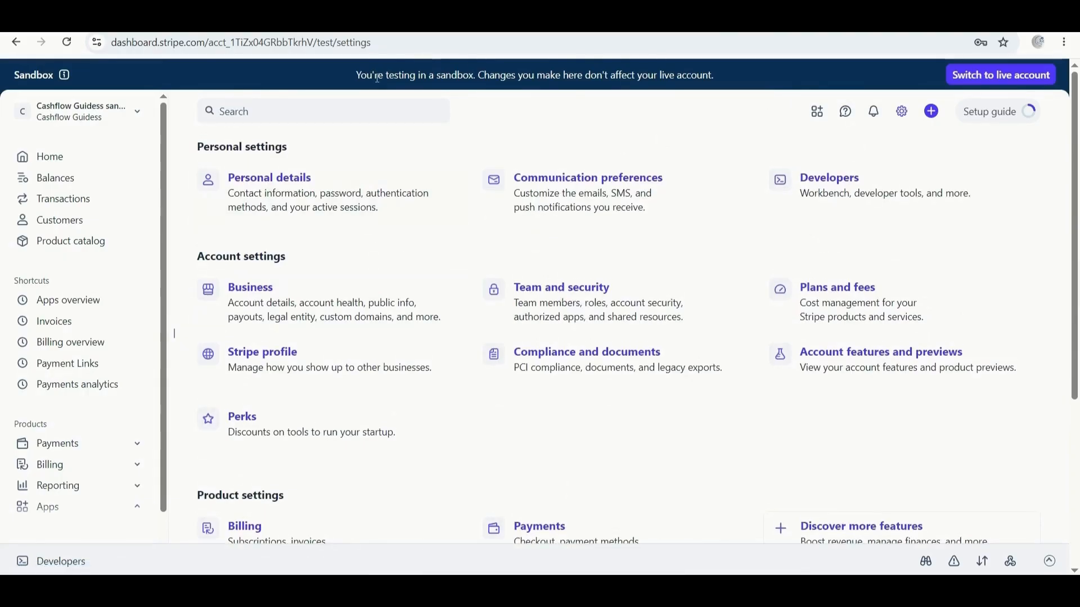
{"action": "left_click_drag", "start_coordinate": [371, 76], "coordinate": [418, 74]}
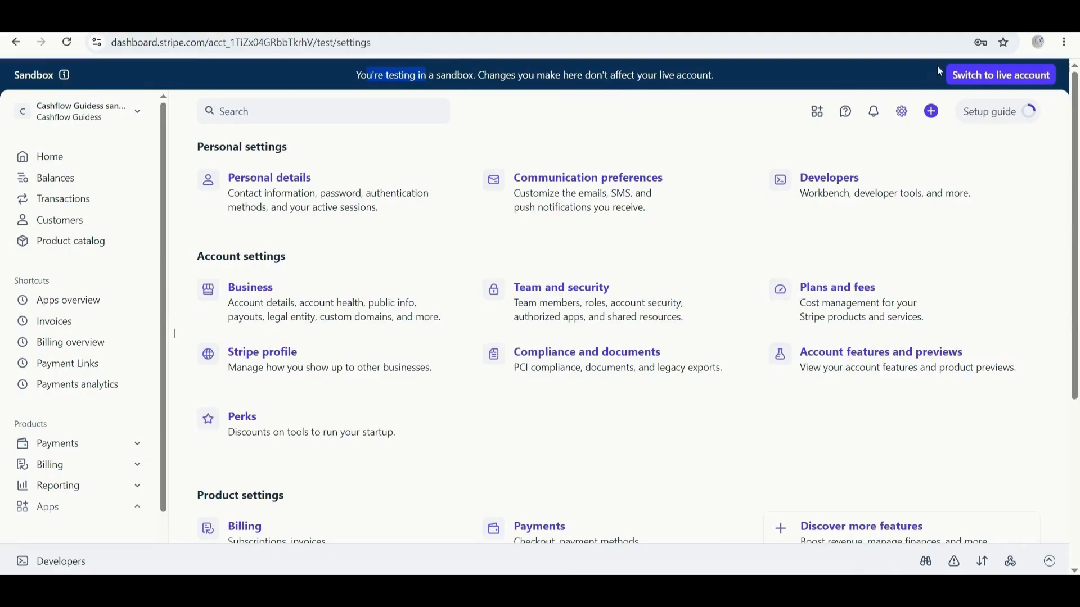
Leave the sandbox to start live activation and answer Yes to having an EIN.
{"action": "left_click", "coordinate": [982, 79]}
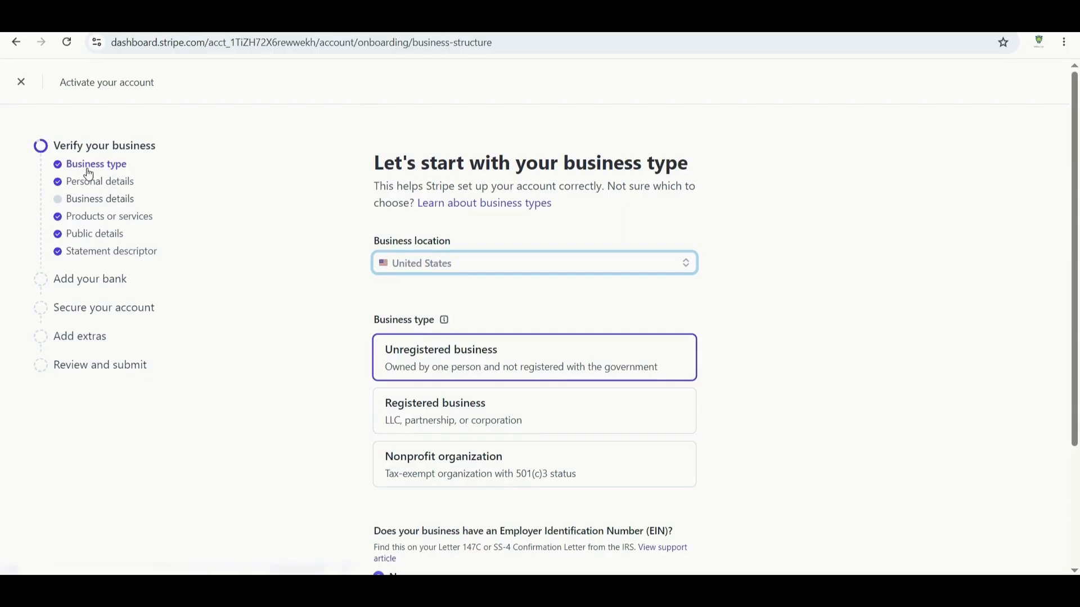
{"action": "scroll", "coordinate": [484, 243], "scroll_direction": "down", "scroll_amount": 3}
{"action": "scroll", "coordinate": [485, 243], "scroll_direction": "up", "scroll_amount": 3}
{"action": "scroll", "coordinate": [521, 280], "scroll_direction": "down", "scroll_amount": 3}
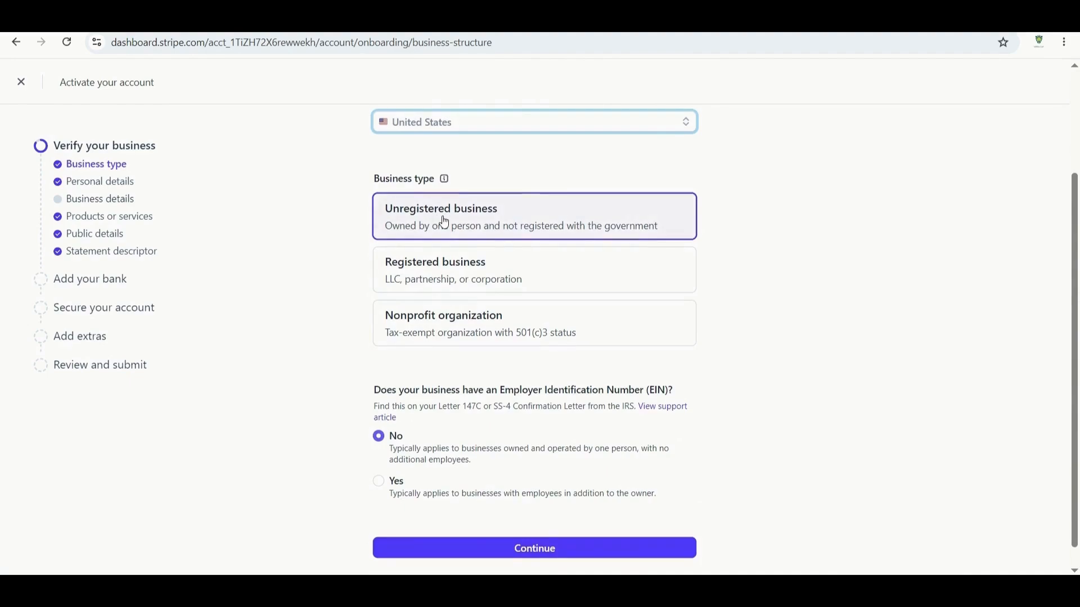
{"action": "scroll", "coordinate": [441, 222], "scroll_direction": "down", "scroll_amount": 1}
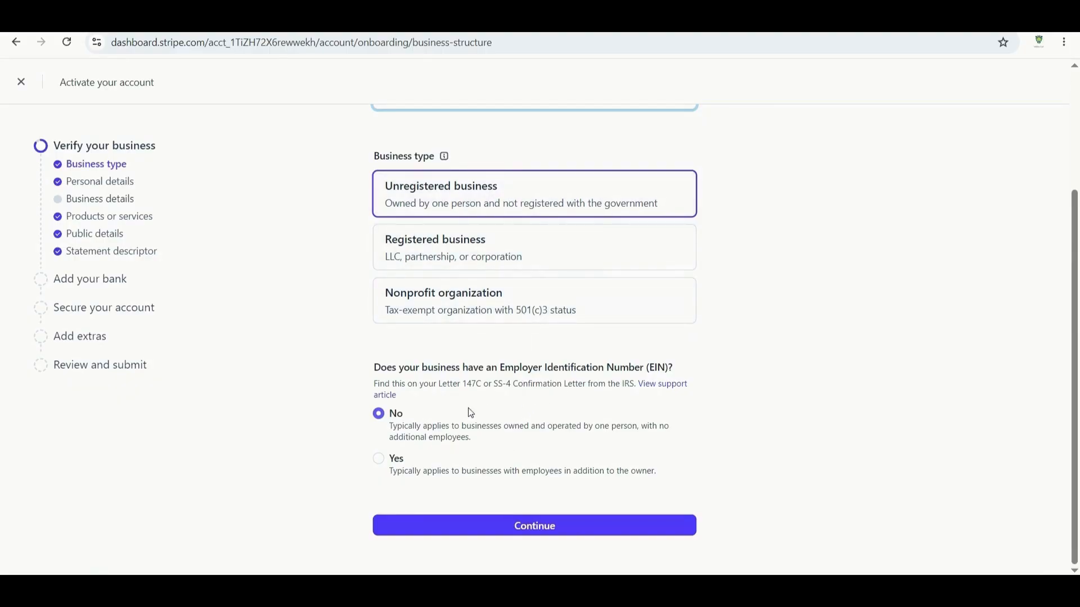
{"action": "left_click_drag", "start_coordinate": [485, 367], "coordinate": [651, 366]}
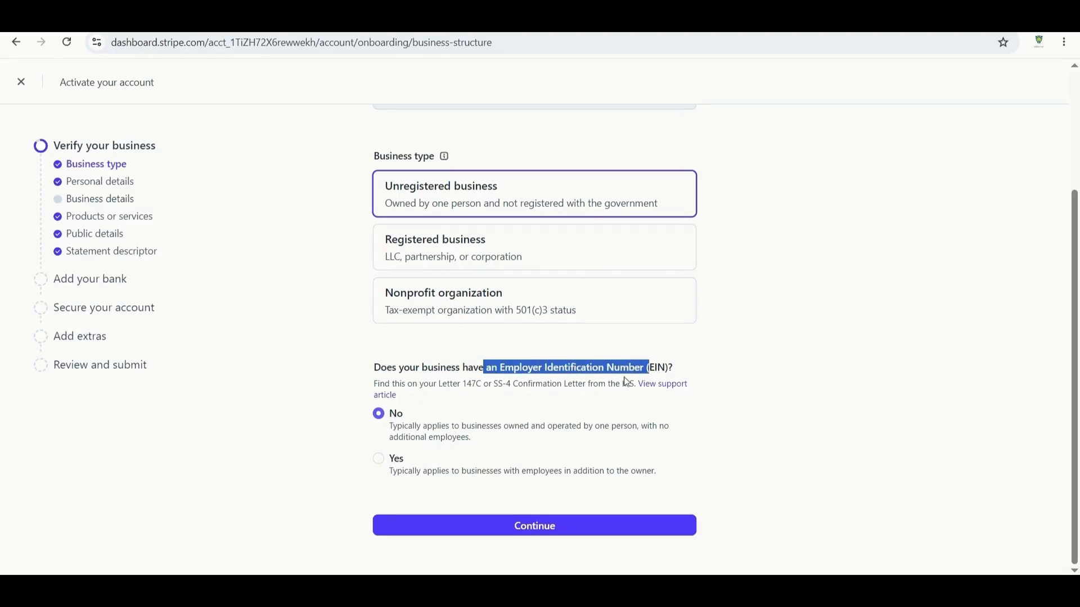
{"action": "left_click", "coordinate": [381, 461]}
Try Registered business as the type with Single-member LLC as its structure.
{"action": "left_click", "coordinate": [509, 251]}
{"action": "scroll", "coordinate": [523, 335], "scroll_direction": "down", "scroll_amount": 3}
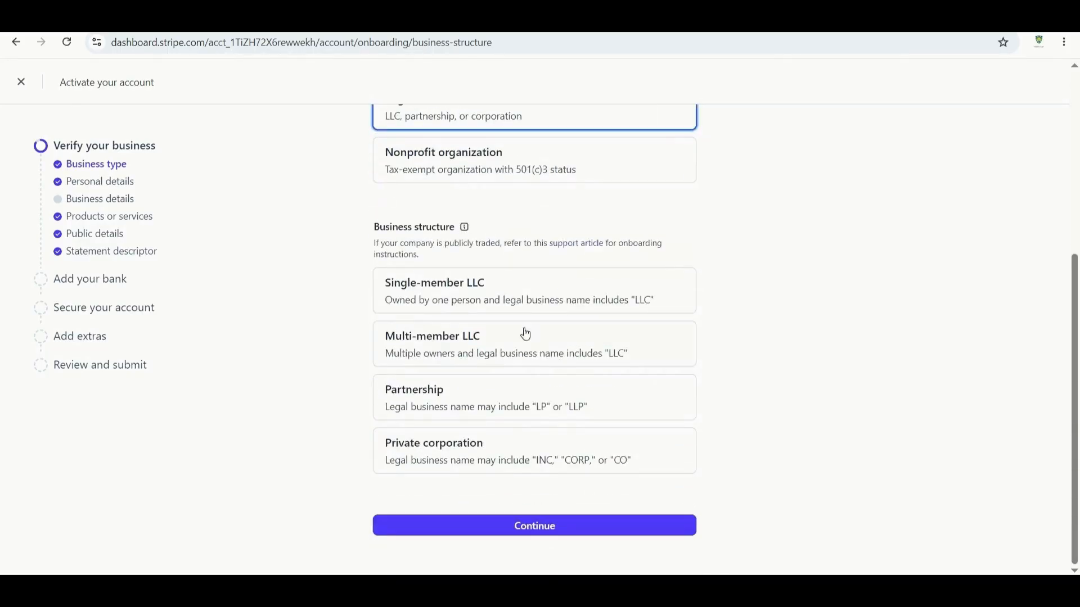
{"action": "mouse_move", "coordinate": [467, 229]}
{"action": "scroll", "coordinate": [489, 417], "scroll_direction": "up", "scroll_amount": 1}
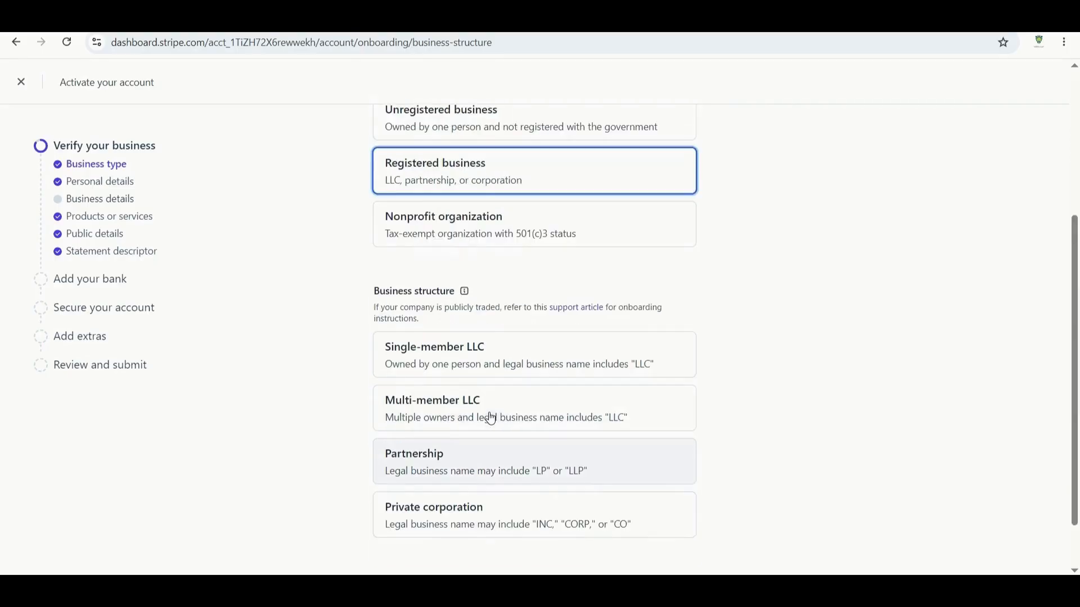
{"action": "left_click", "coordinate": [485, 371]}
{"action": "scroll", "coordinate": [485, 370], "scroll_direction": "down", "scroll_amount": 1}
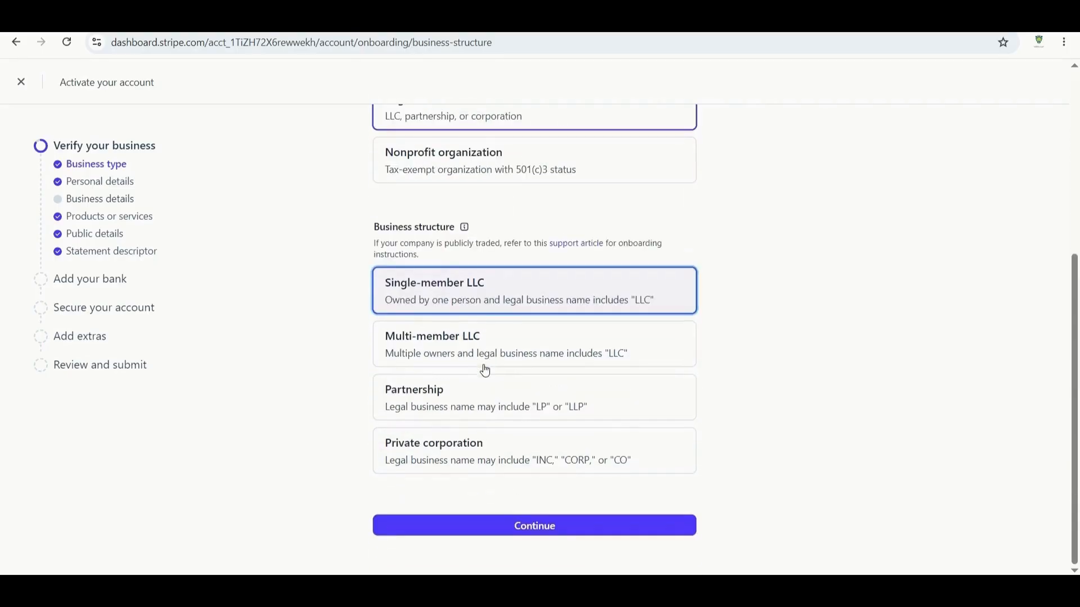
{"action": "scroll", "coordinate": [580, 405], "scroll_direction": "up", "scroll_amount": 1}
{"action": "scroll", "coordinate": [580, 405], "scroll_direction": "up", "scroll_amount": 3}
Reselect Unregistered business, answer No to EIN, and continue.
{"action": "left_click", "coordinate": [521, 270]}
{"action": "scroll", "coordinate": [520, 271], "scroll_direction": "down", "scroll_amount": 1}
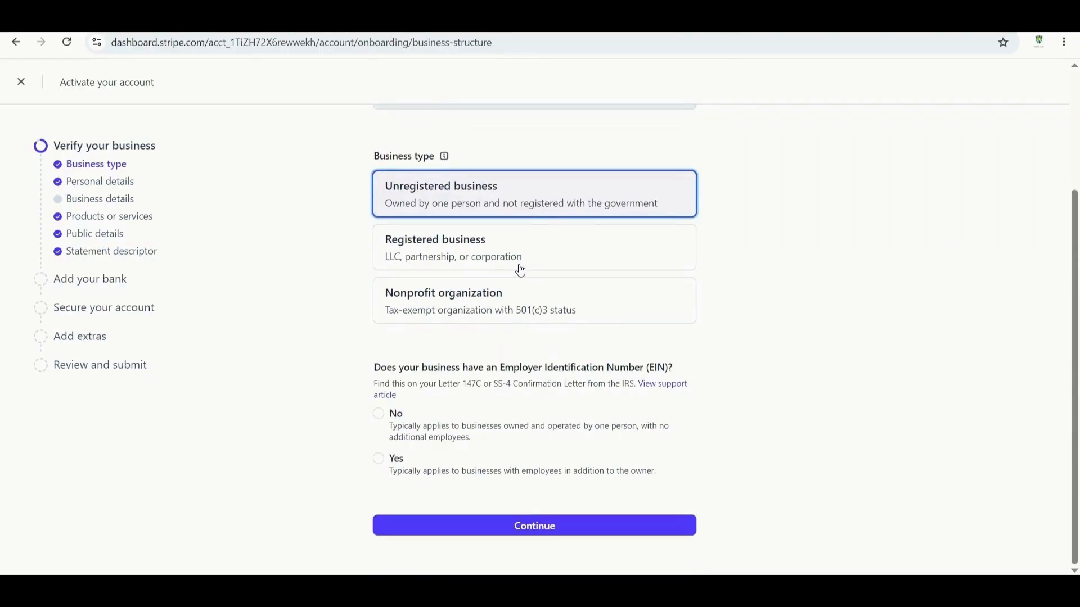
{"action": "left_click", "coordinate": [381, 418]}
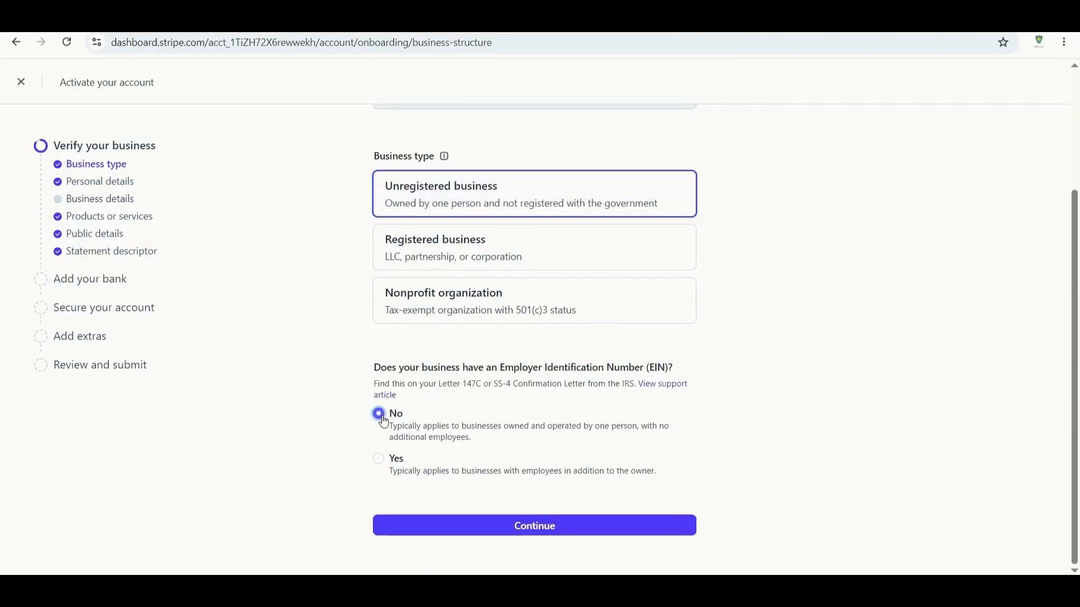
{"action": "left_click", "coordinate": [535, 528]}
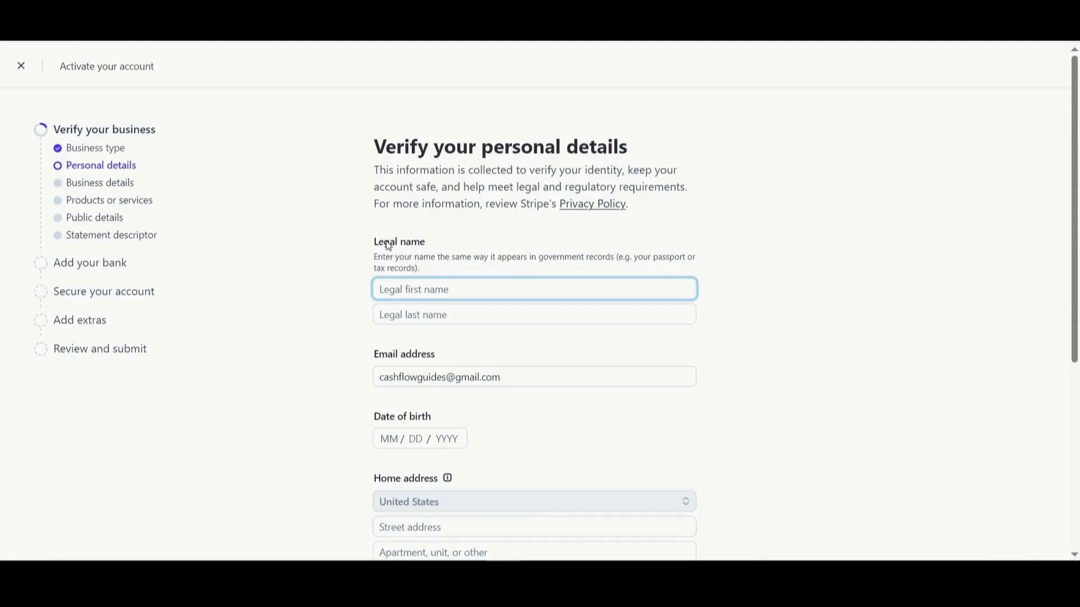
{"action": "scroll", "coordinate": [458, 251], "scroll_direction": "down", "scroll_amount": 1}
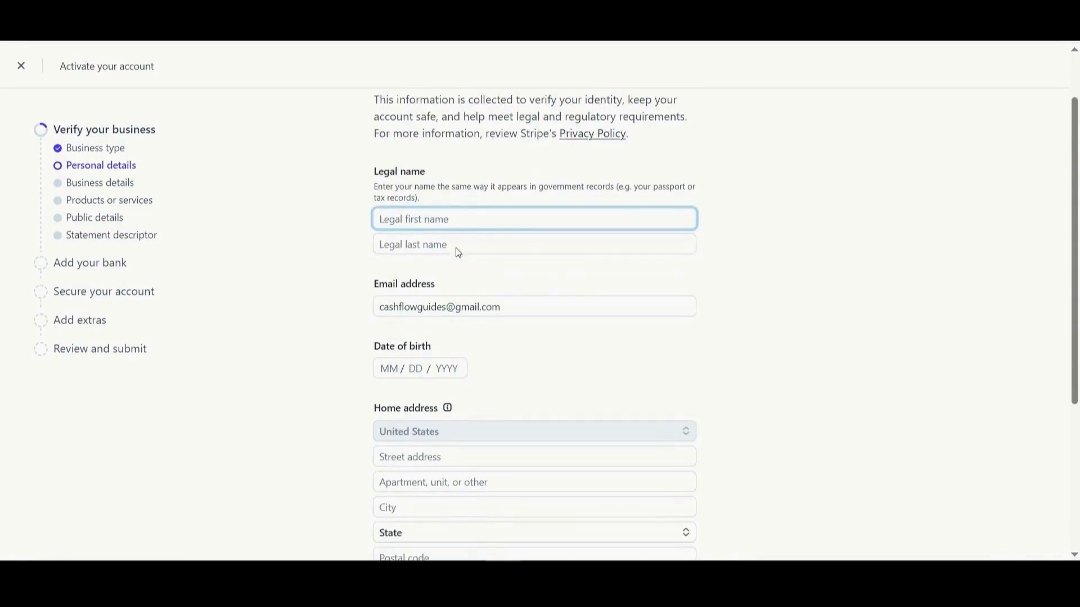
{"action": "scroll", "coordinate": [489, 278], "scroll_direction": "down", "scroll_amount": 2}
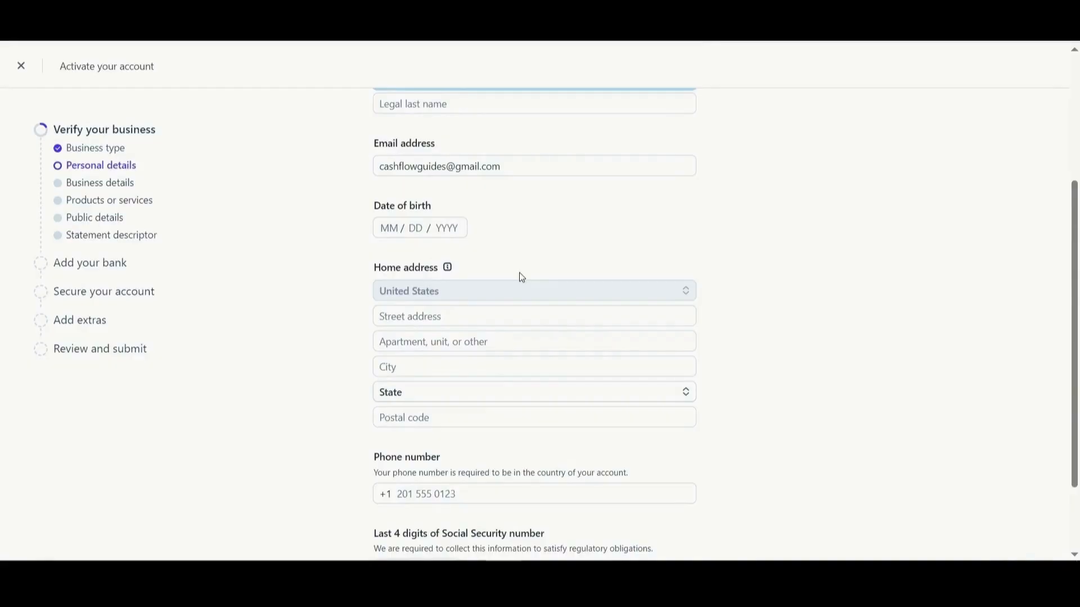
{"action": "scroll", "coordinate": [522, 278], "scroll_direction": "down", "scroll_amount": 2}
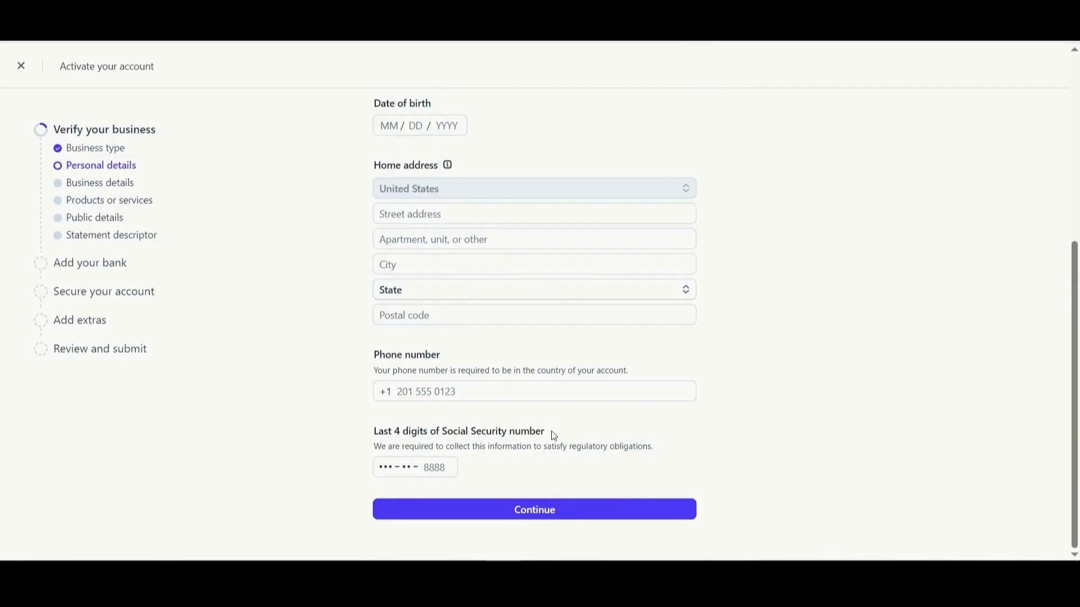
{"action": "scroll", "coordinate": [479, 430], "scroll_direction": "up", "scroll_amount": 3}
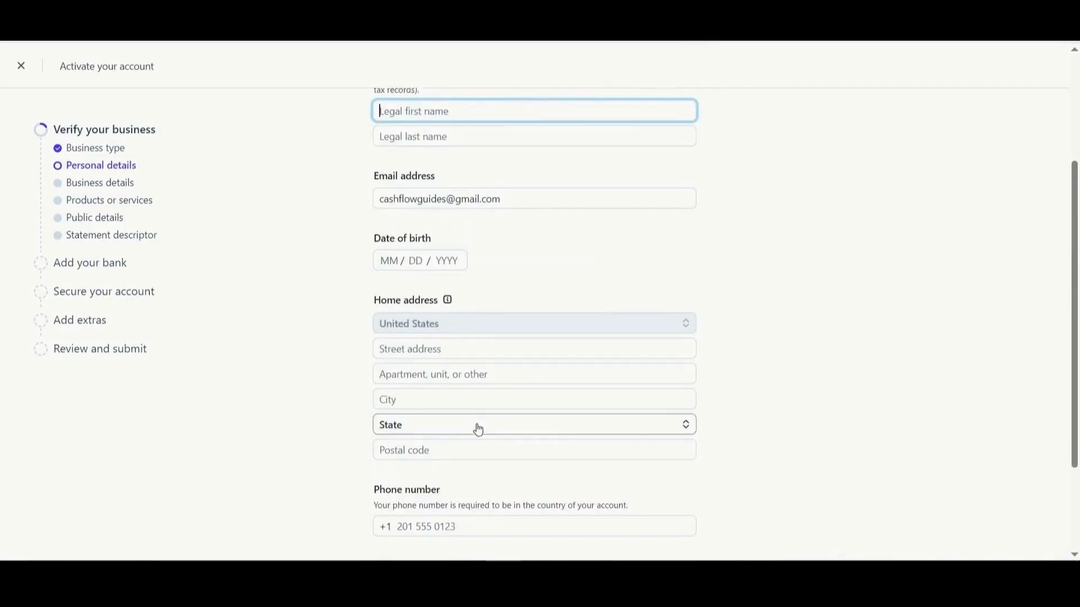
{"action": "scroll", "coordinate": [478, 431], "scroll_direction": "down", "scroll_amount": 3}
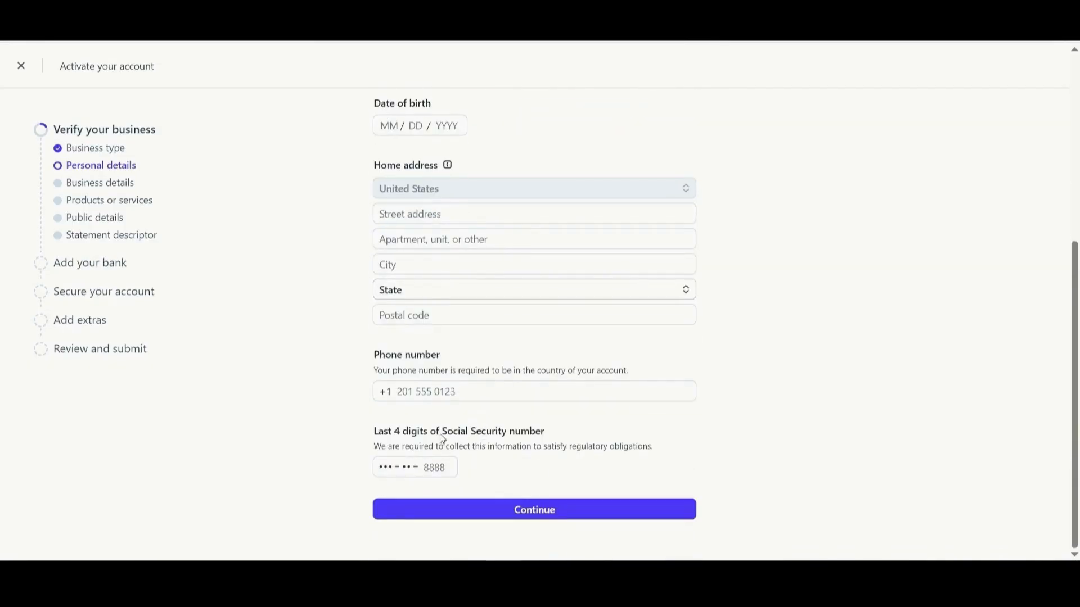
{"action": "left_click_drag", "start_coordinate": [442, 441], "coordinate": [559, 431]}
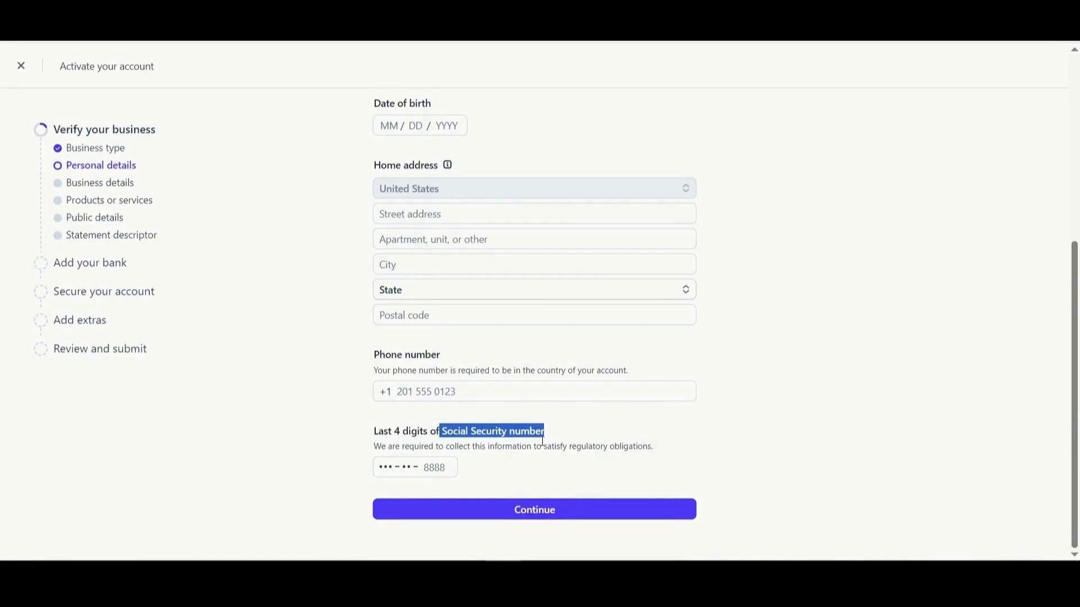
{"action": "scroll", "coordinate": [479, 434], "scroll_direction": "up", "scroll_amount": 5}
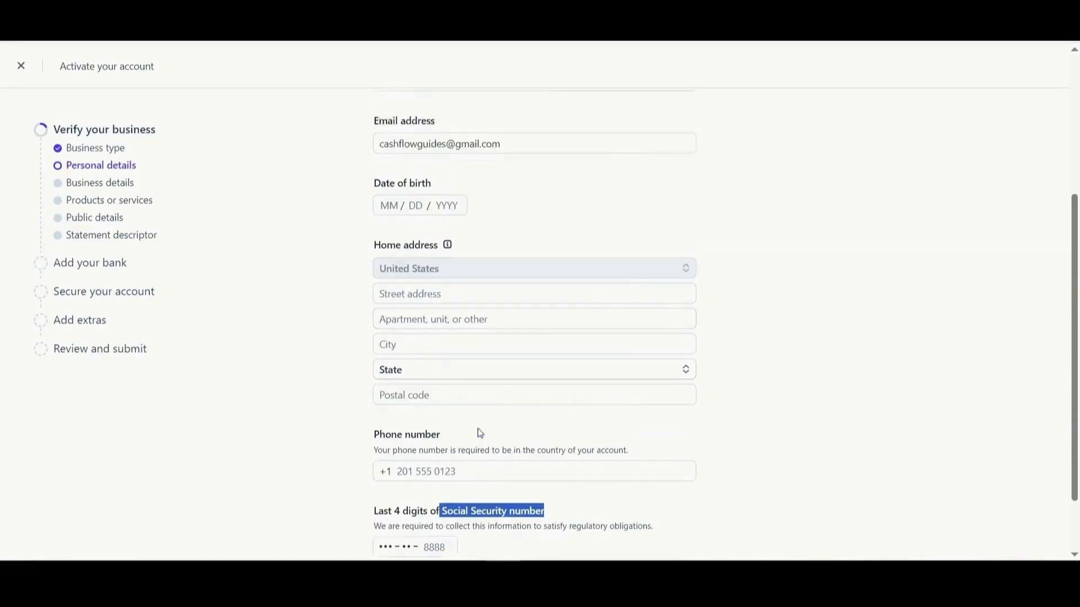
Enter the legal first name, phone number and last four SSN digits.
{"action": "left_click", "coordinate": [430, 292]}
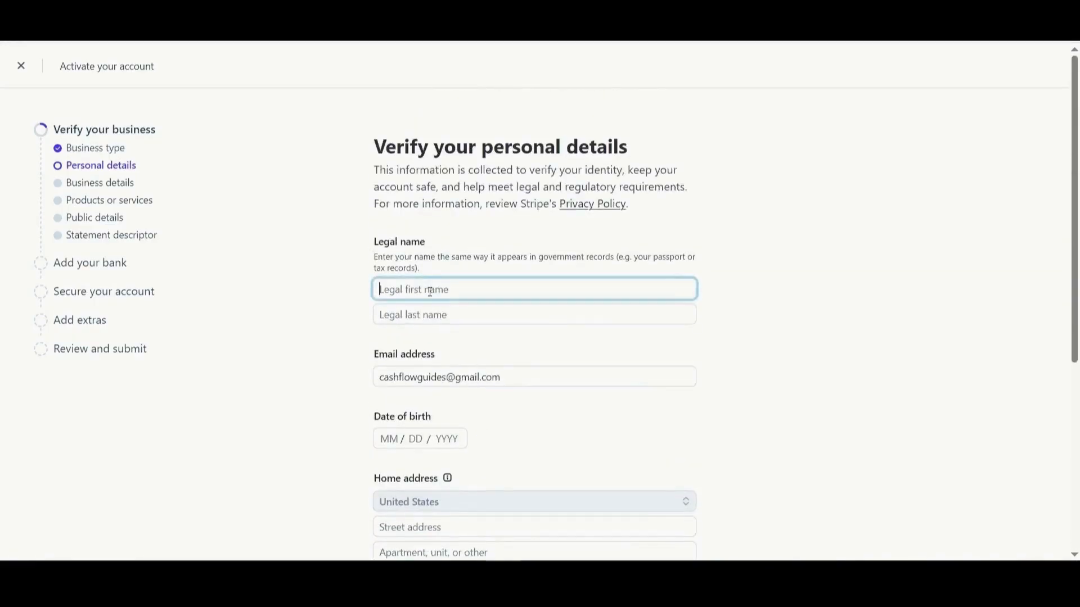
{"action": "type", "text": "Your"}
{"action": "left_click", "coordinate": [410, 319]}
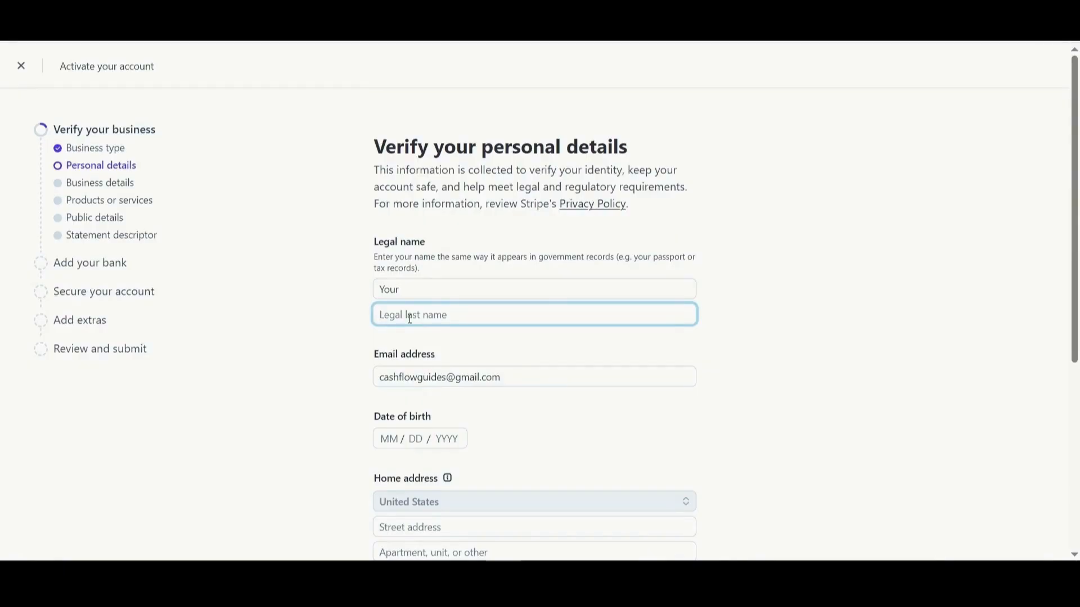
{"action": "scroll", "coordinate": [534, 338], "scroll_direction": "down", "scroll_amount": 5}
{"action": "left_click", "coordinate": [432, 397]}
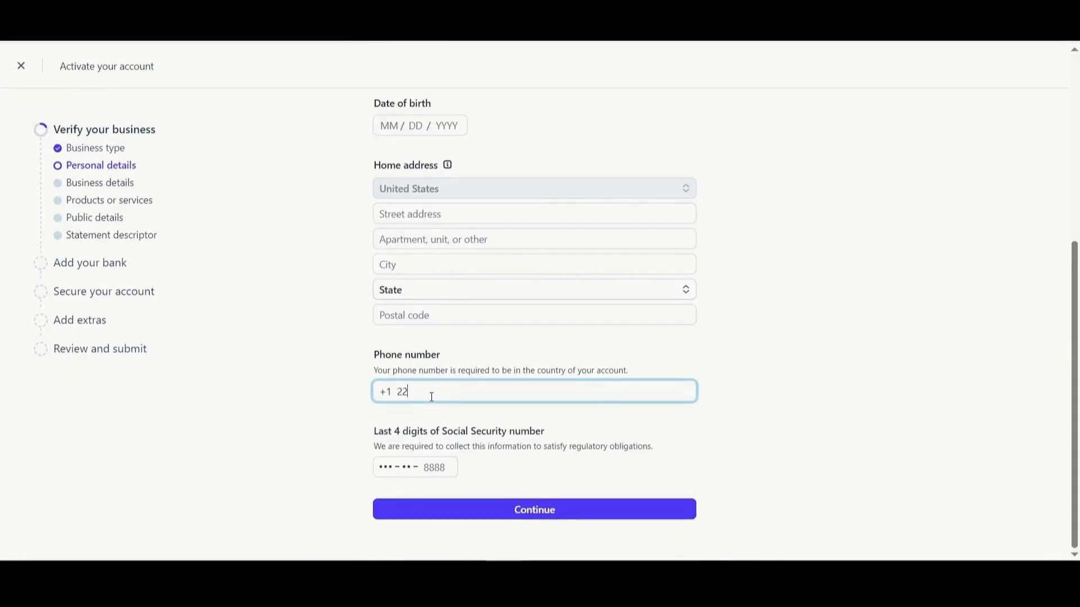
{"action": "left_click", "coordinate": [429, 467]}
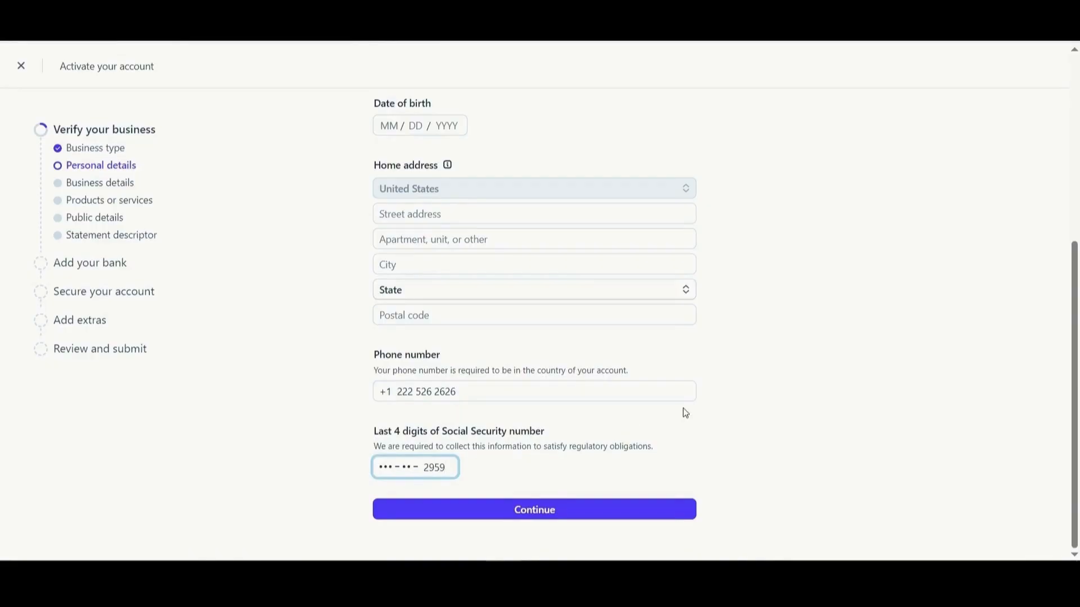
Fill in the home address state and date of birth, then submit personal details.
{"action": "scroll", "coordinate": [675, 402], "scroll_direction": "up", "scroll_amount": 3}
{"action": "left_click", "coordinate": [406, 356]}
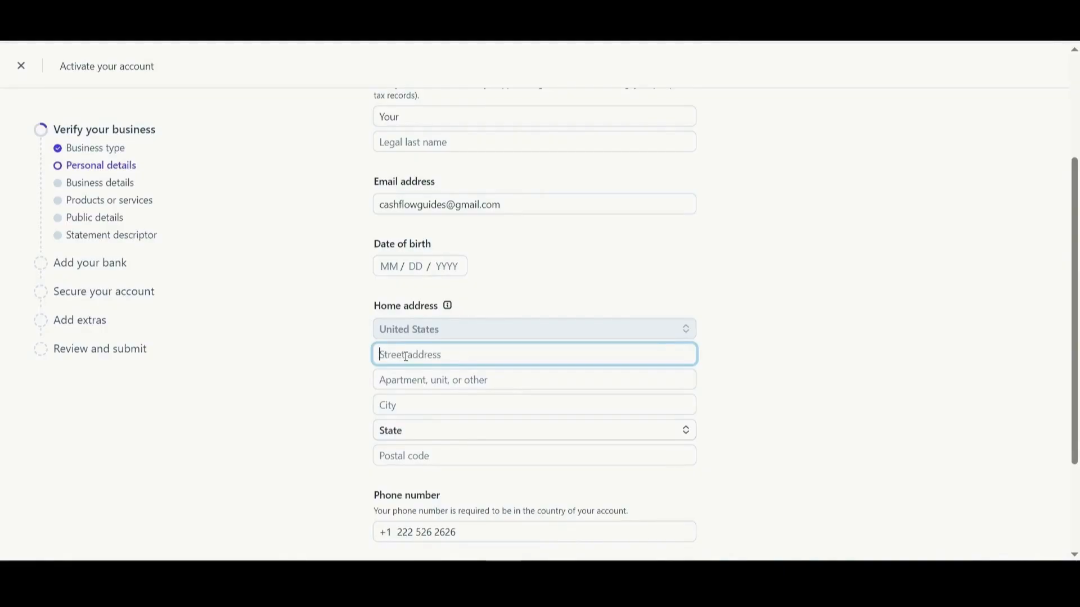
{"action": "left_click", "coordinate": [680, 436]}
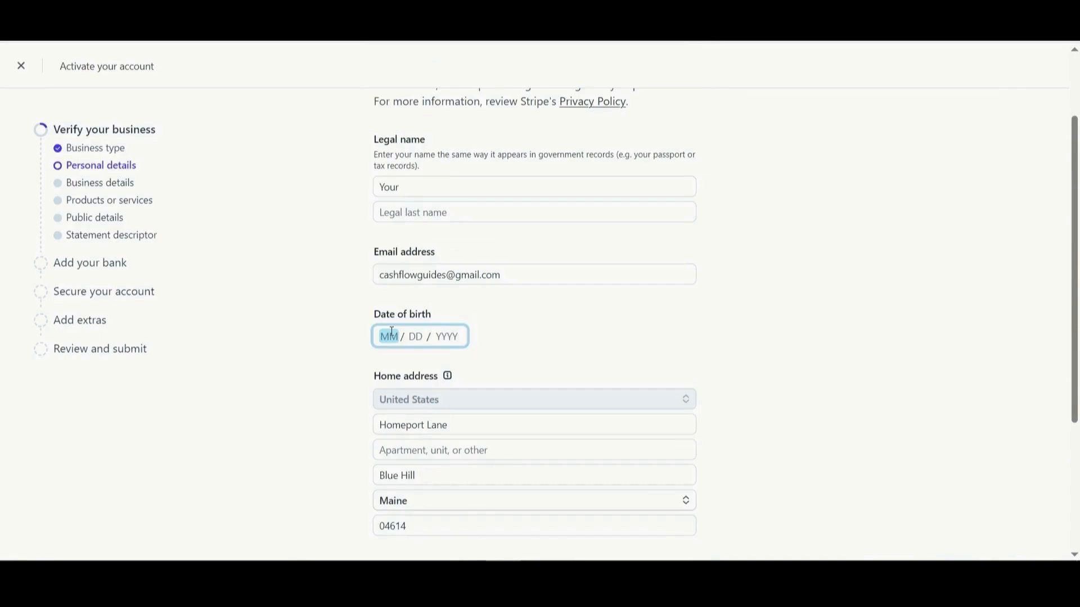
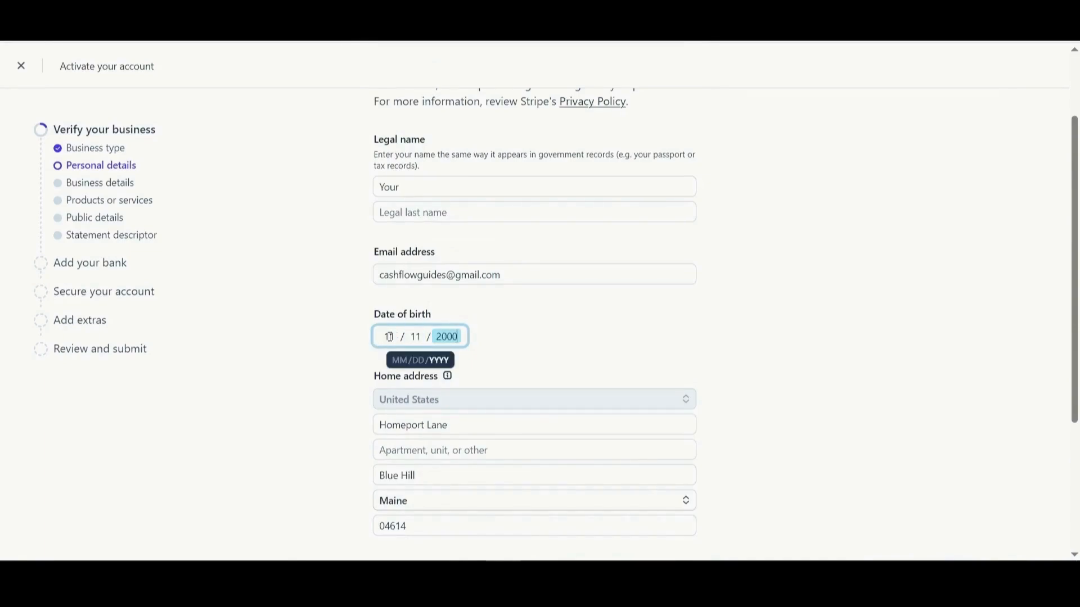
{"action": "left_click", "coordinate": [537, 335]}
{"action": "scroll", "coordinate": [538, 336], "scroll_direction": "down", "scroll_amount": 4}
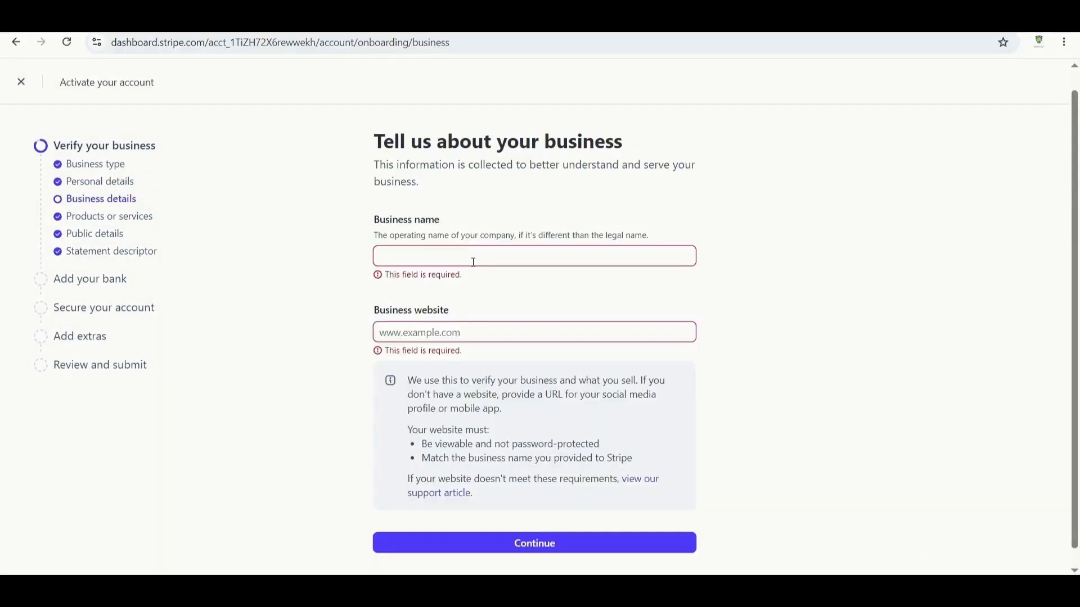
{"action": "left_click", "coordinate": [471, 259]}
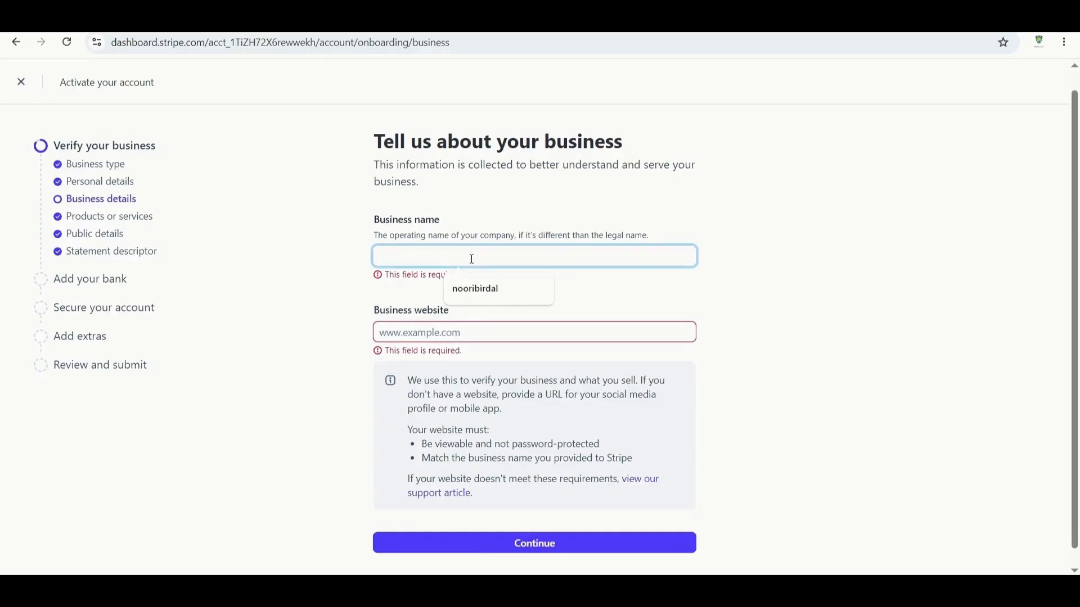
{"action": "type", "text": "Cashflow g"}
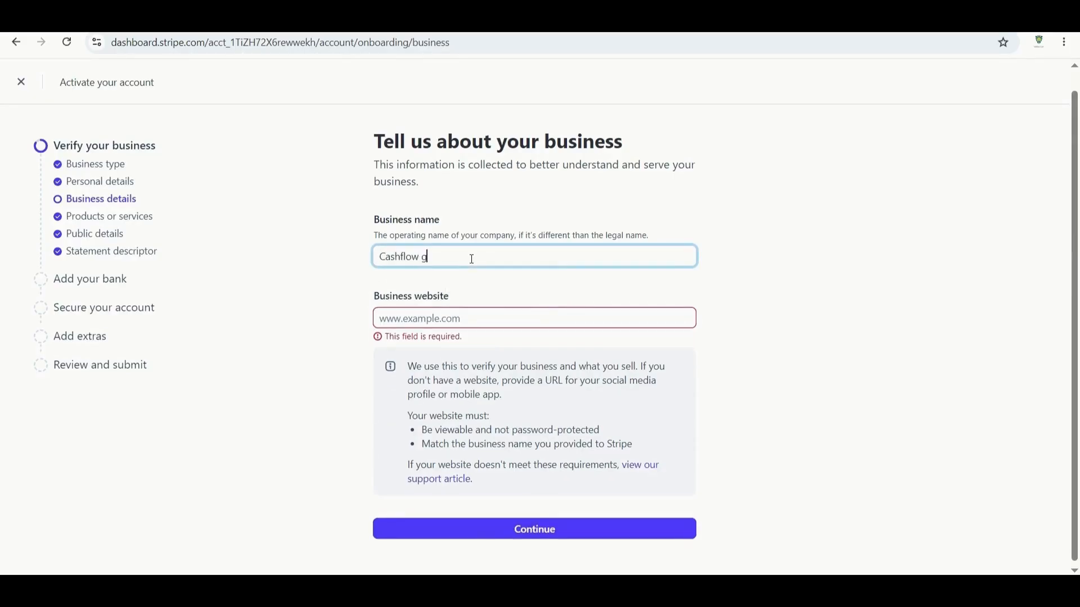
{"action": "type", "text": "uidess"}
{"action": "left_click", "coordinate": [437, 323]}
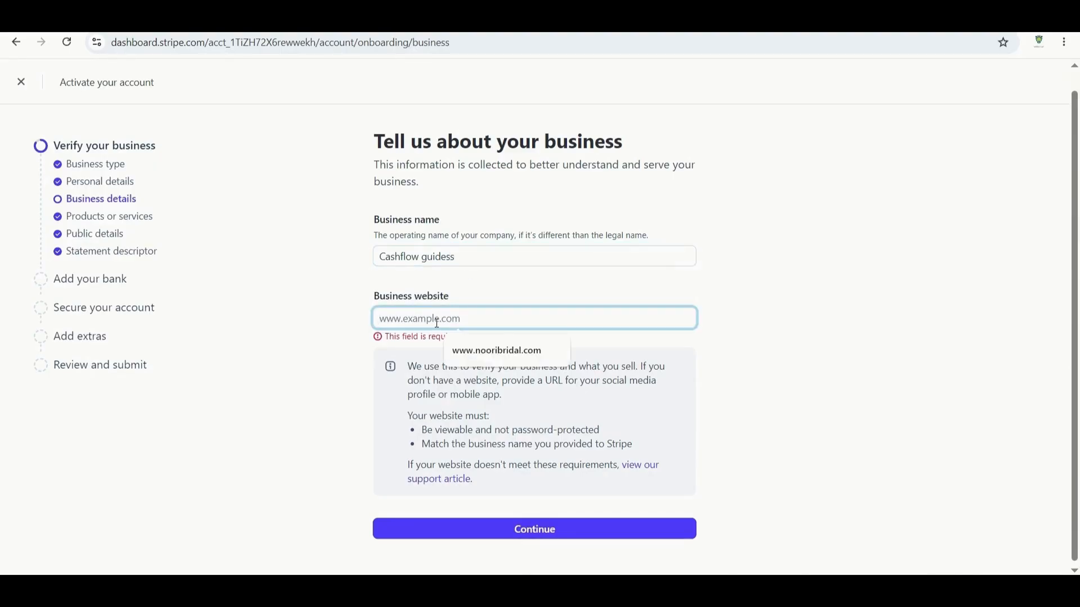
{"action": "left_click", "coordinate": [568, 402]}
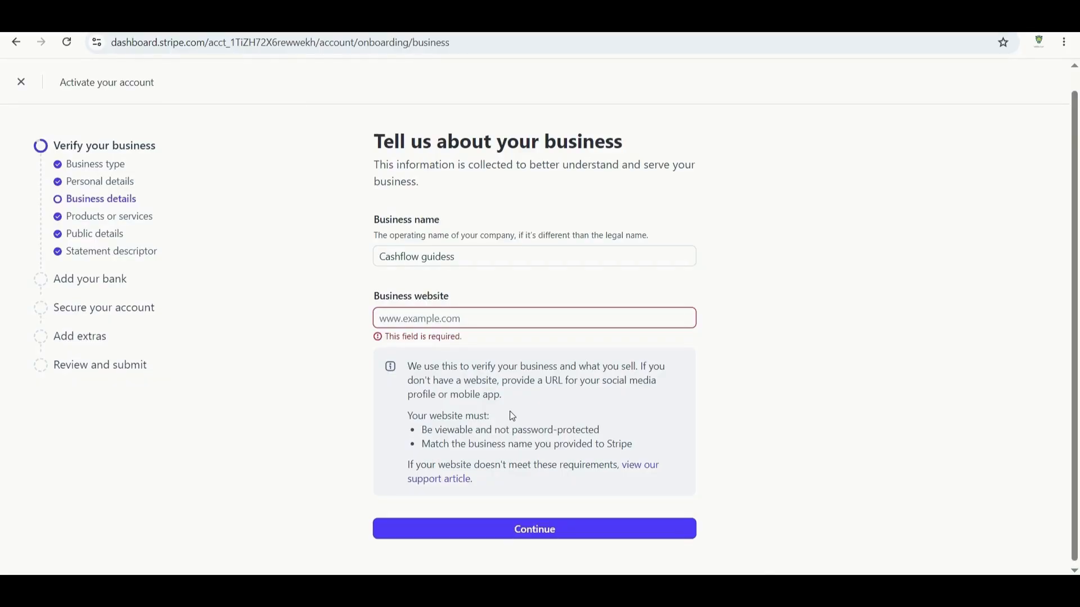
{"action": "left_click_drag", "start_coordinate": [576, 383], "coordinate": [662, 381]}
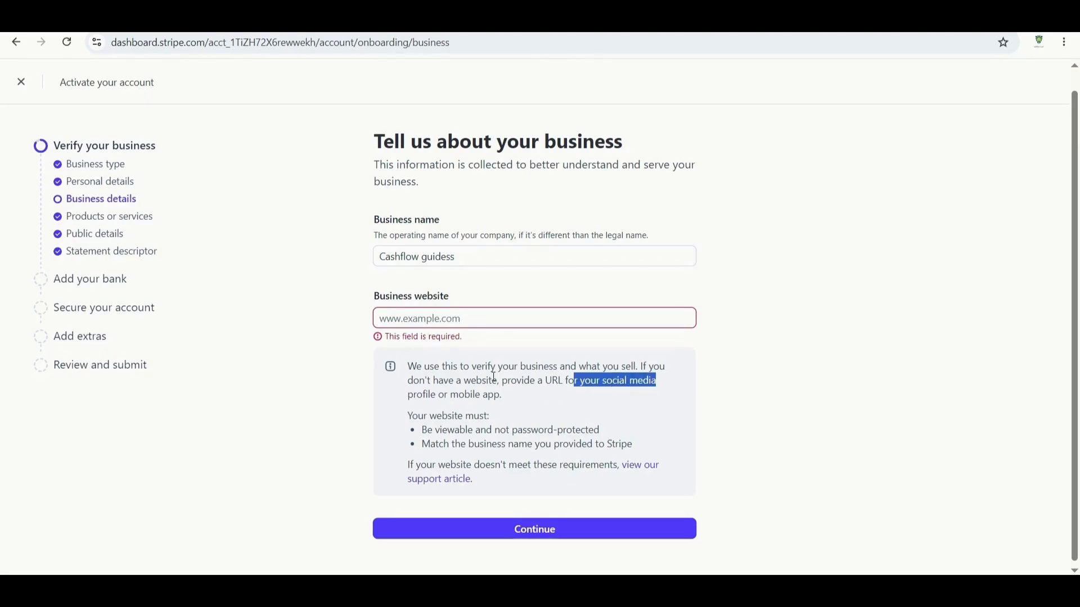
{"action": "left_click", "coordinate": [450, 321]}
{"action": "left_click", "coordinate": [503, 359]}
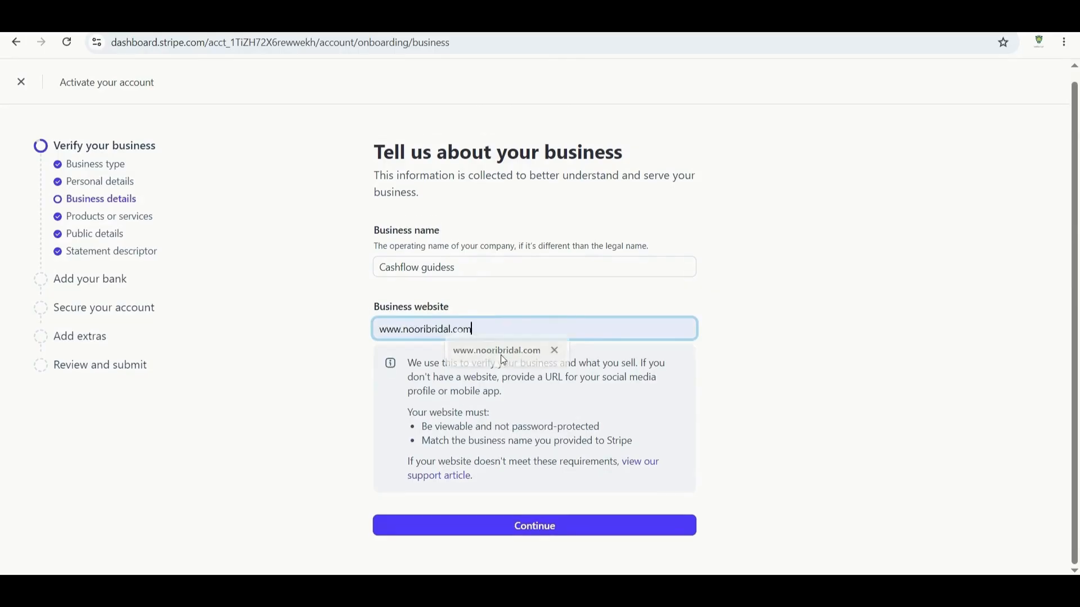
{"action": "left_click", "coordinate": [524, 527]}
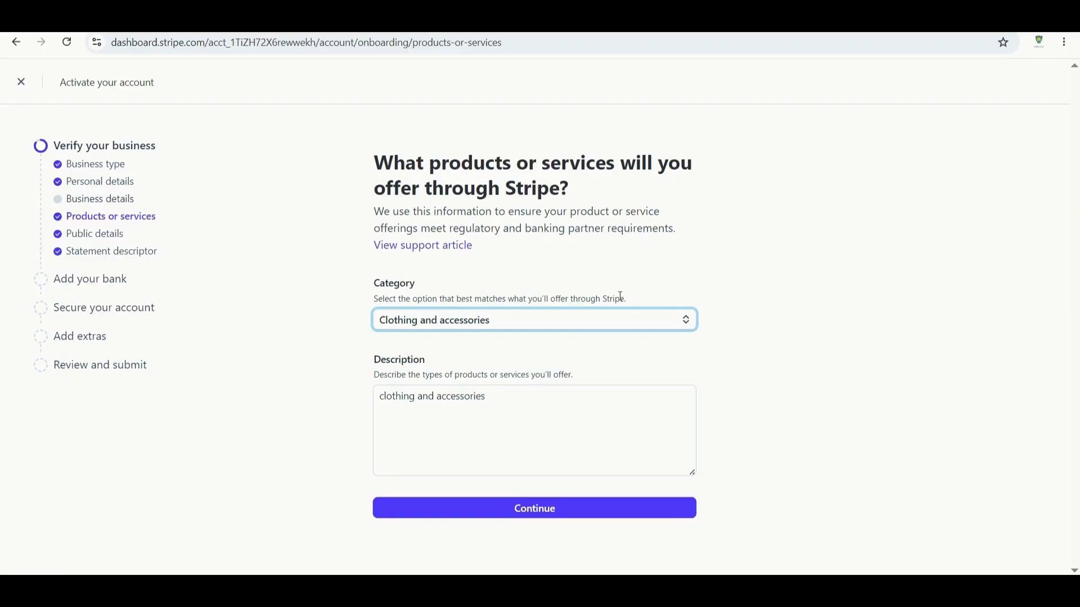
Change the category from Software to Digital products > Software as a service and continue.
{"action": "left_click", "coordinate": [684, 326]}
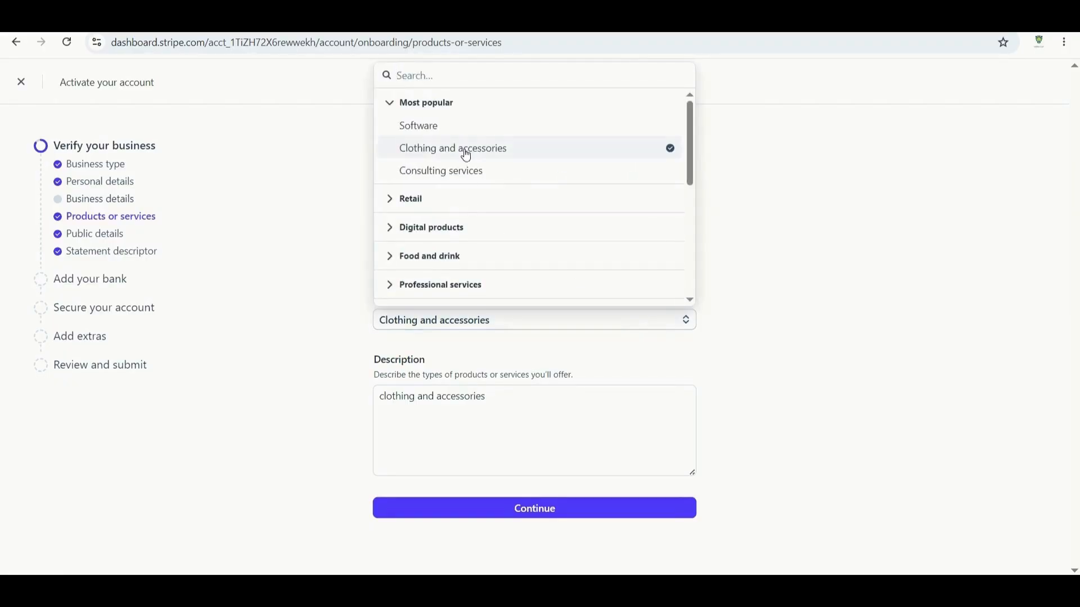
{"action": "left_click", "coordinate": [417, 129]}
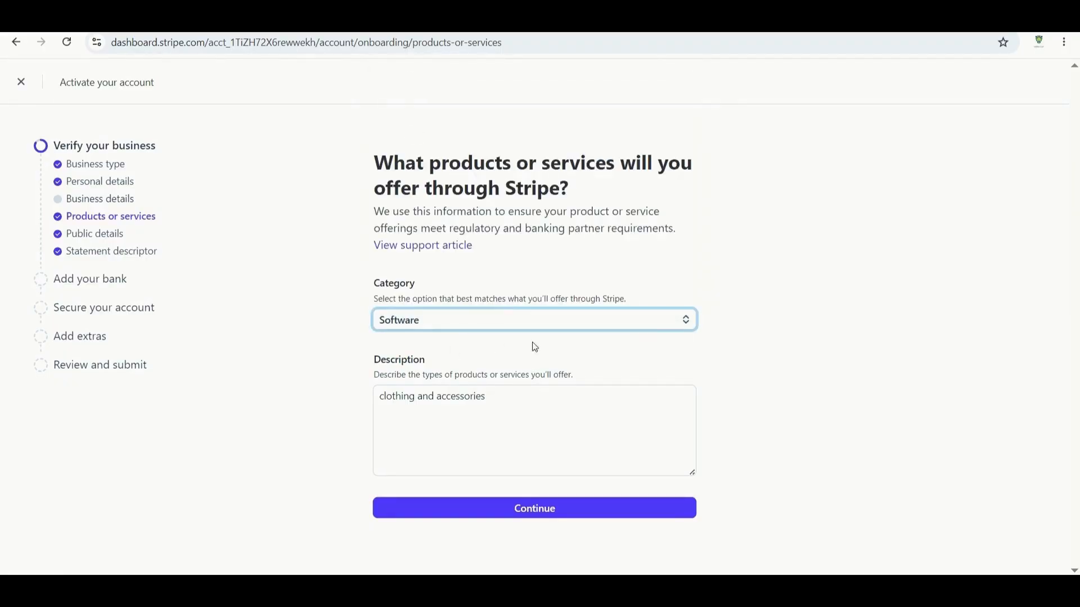
{"action": "left_click", "coordinate": [684, 320]}
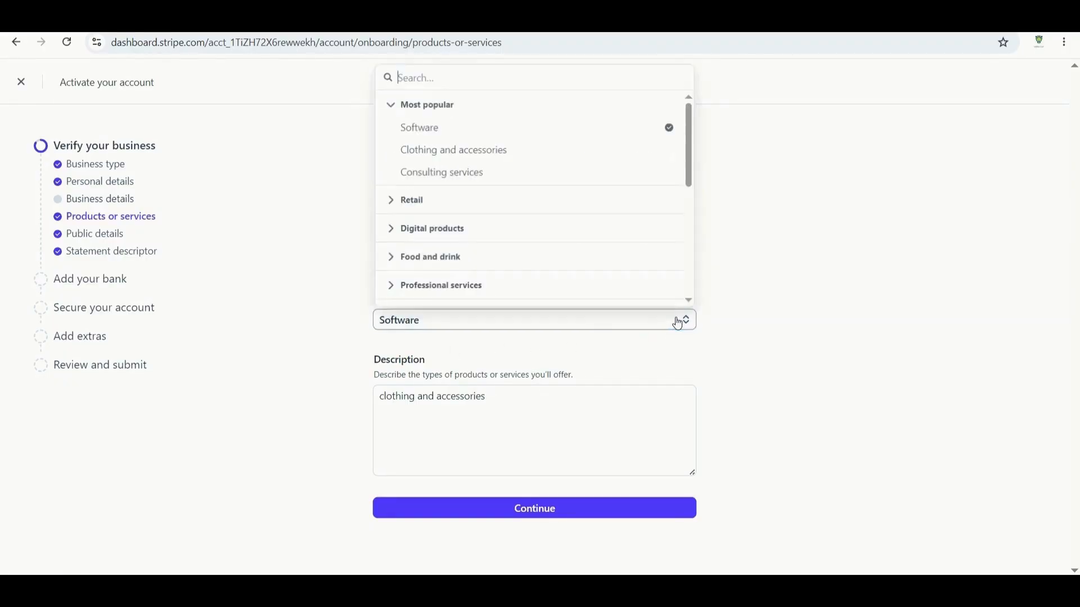
{"action": "left_click", "coordinate": [483, 237]}
{"action": "left_click", "coordinate": [459, 260]}
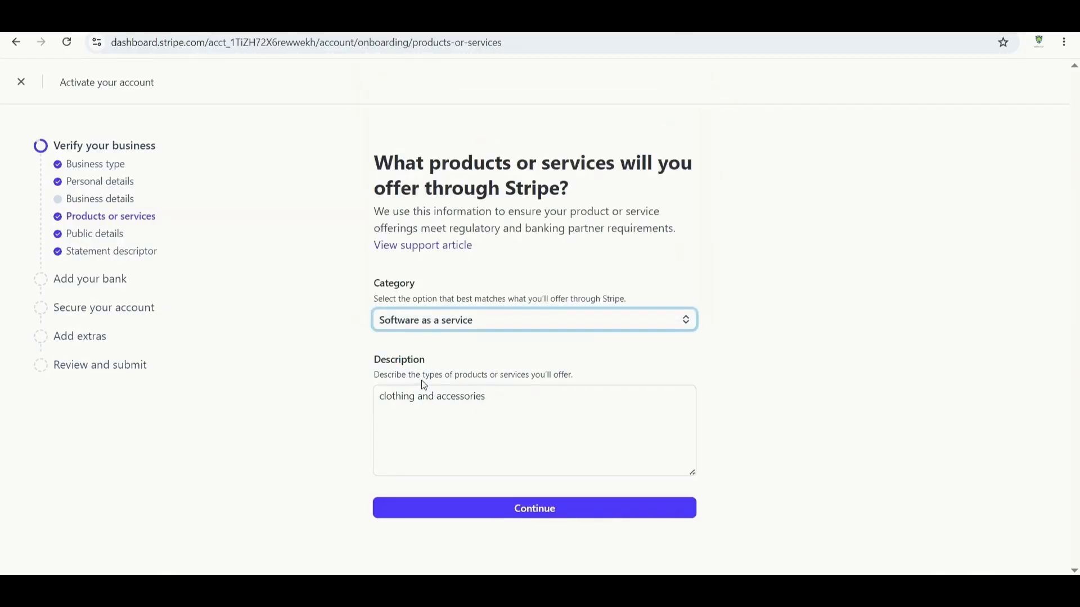
{"action": "left_click", "coordinate": [557, 511]}
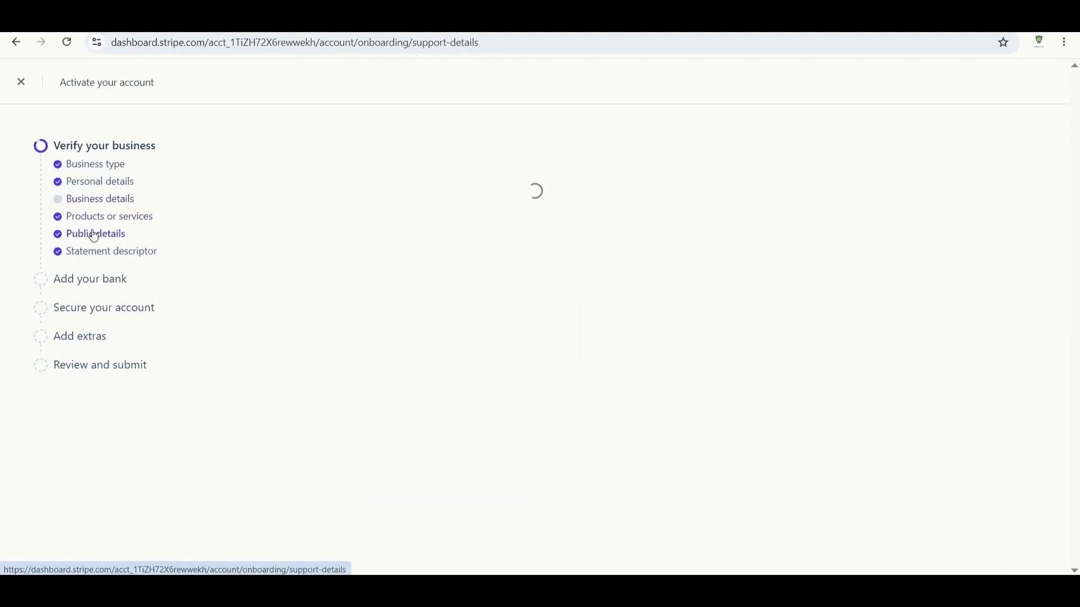
Review the customer support details, including the Business name field, then go to Statement descriptor.
{"action": "scroll", "coordinate": [405, 199], "scroll_direction": "down", "scroll_amount": 1}
{"action": "scroll", "coordinate": [441, 193], "scroll_direction": "up", "scroll_amount": 1}
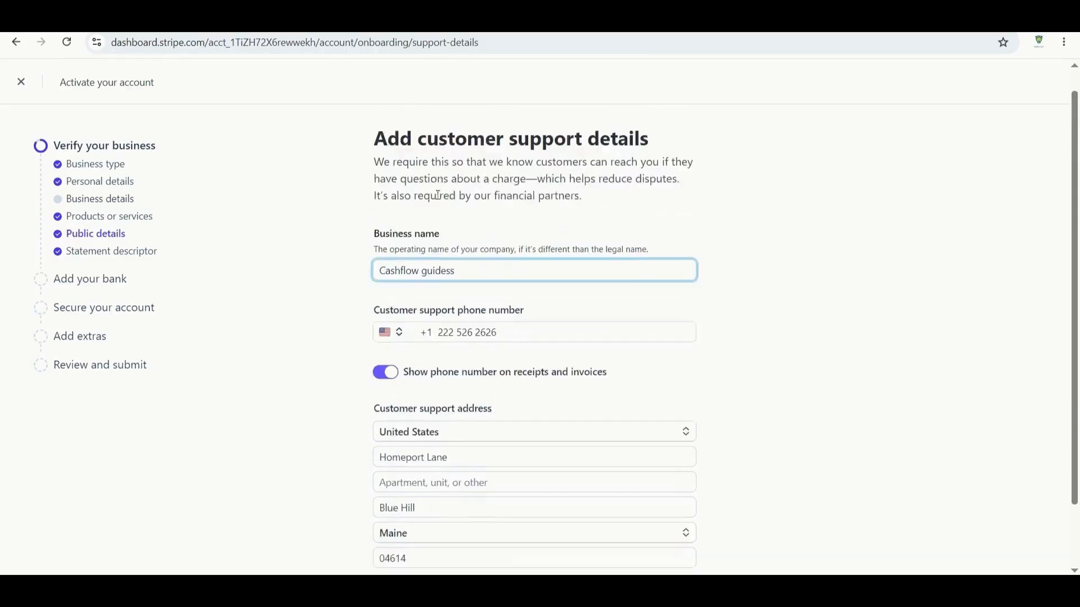
{"action": "scroll", "coordinate": [487, 294], "scroll_direction": "down", "scroll_amount": 1}
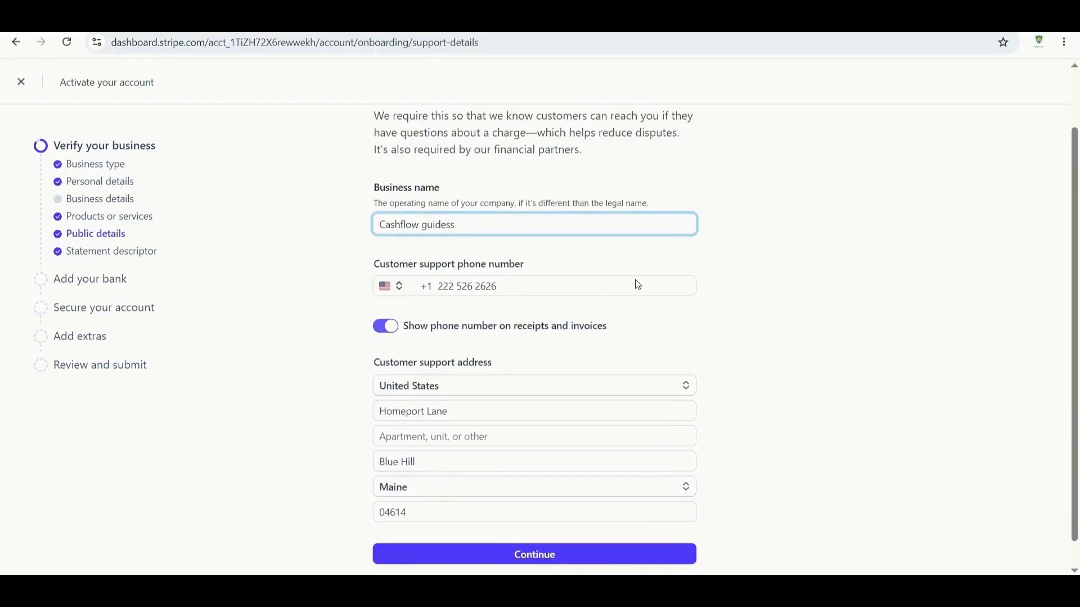
{"action": "scroll", "coordinate": [638, 285], "scroll_direction": "down", "scroll_amount": 1}
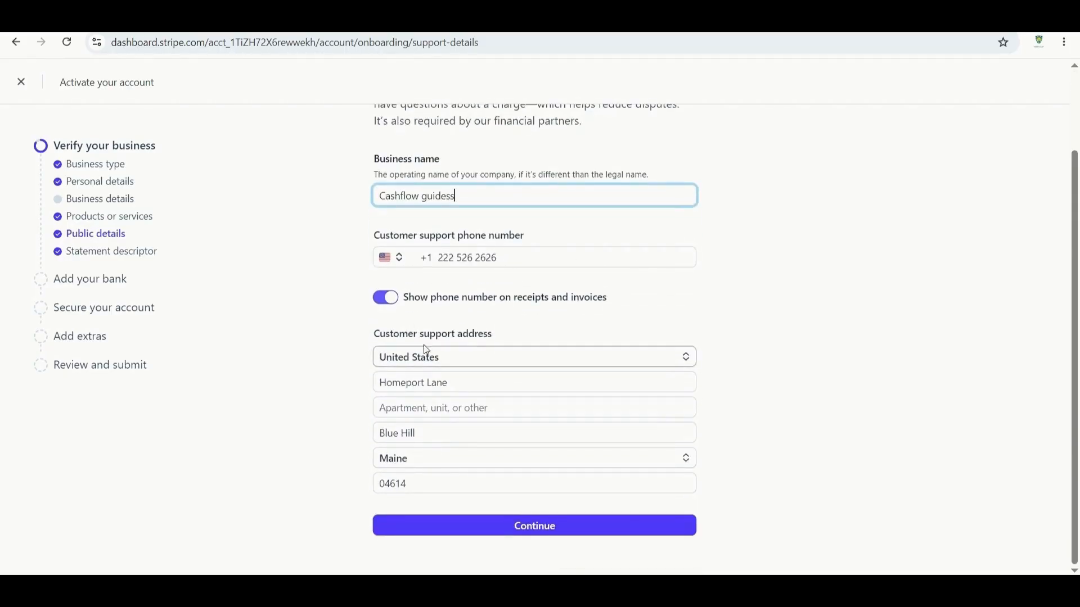
{"action": "scroll", "coordinate": [539, 343], "scroll_direction": "up", "scroll_amount": 1}
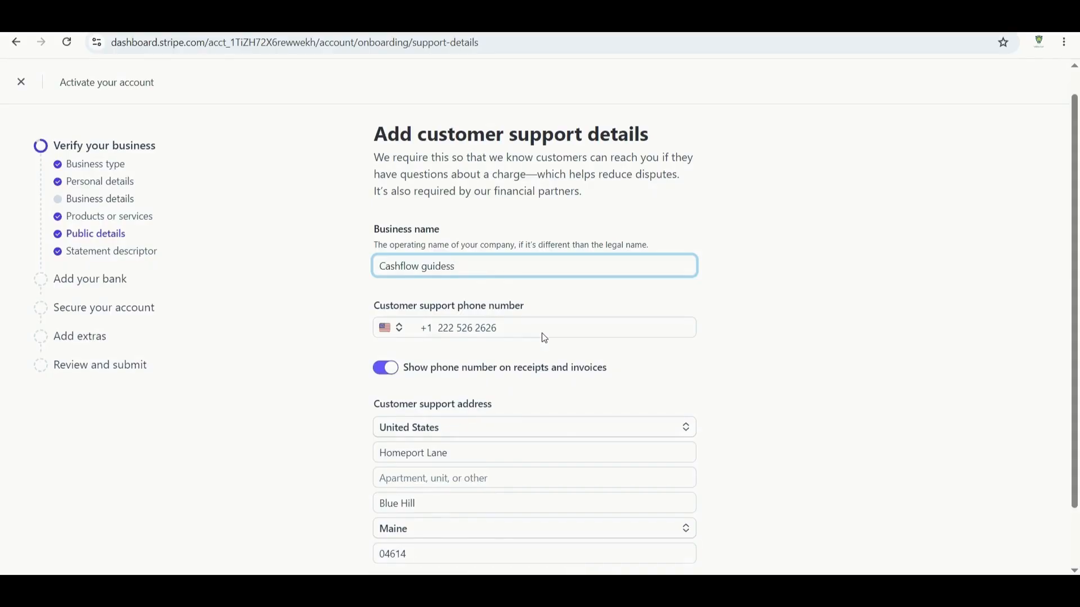
{"action": "scroll", "coordinate": [543, 338], "scroll_direction": "up", "scroll_amount": 1}
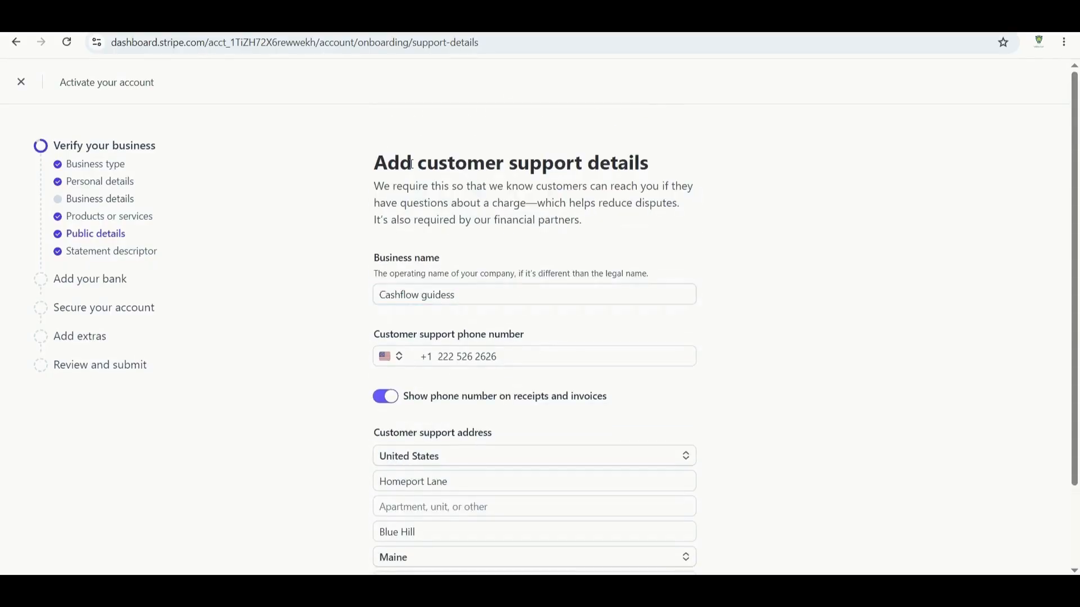
{"action": "left_click_drag", "start_coordinate": [411, 163], "coordinate": [683, 159]}
{"action": "scroll", "coordinate": [613, 224], "scroll_direction": "down", "scroll_amount": 1}
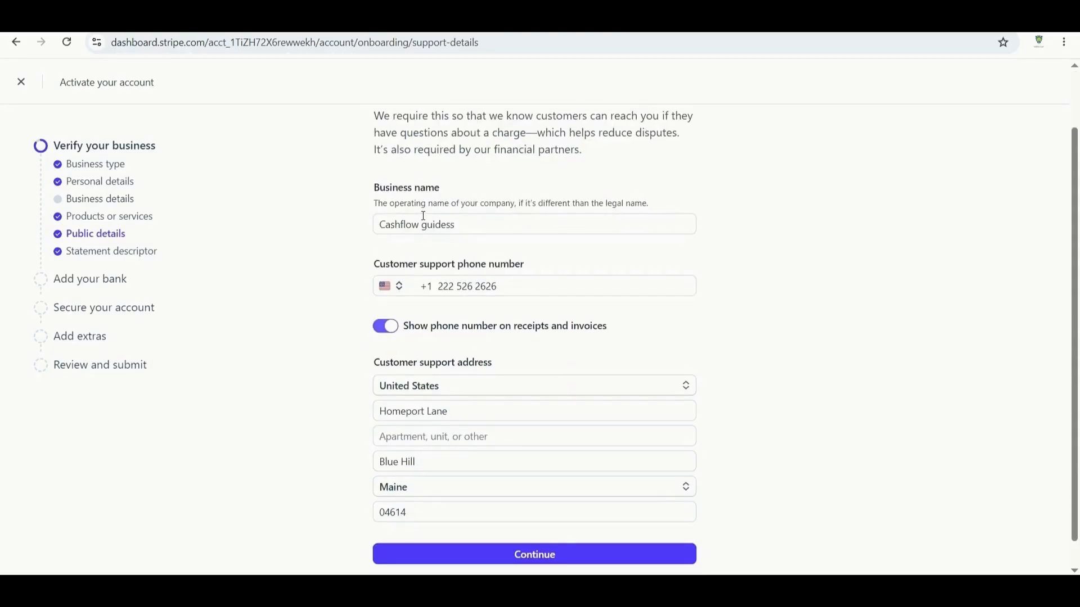
{"action": "left_click", "coordinate": [483, 225]}
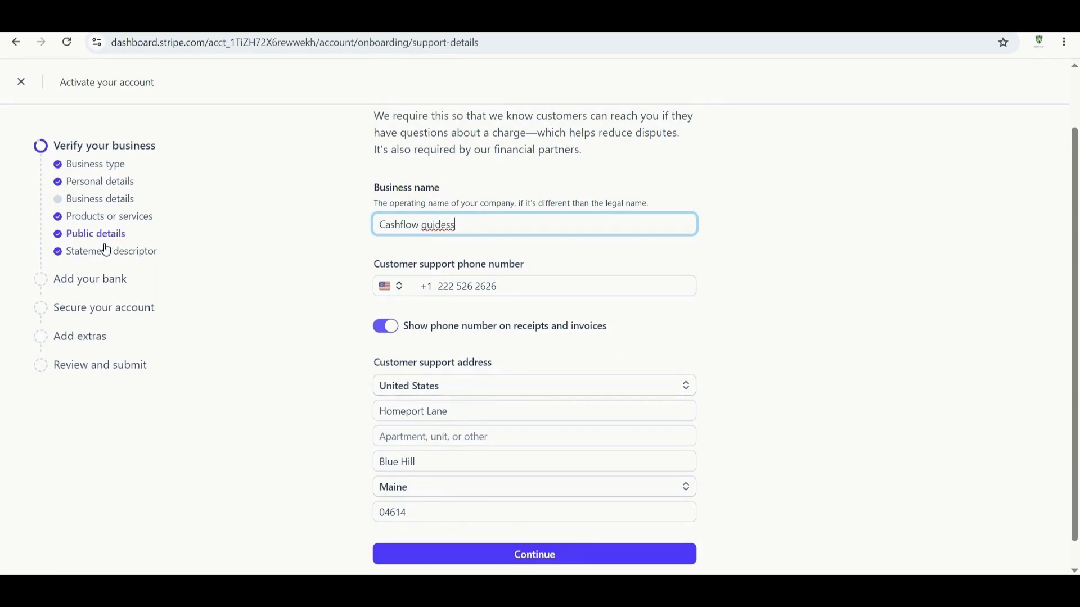
{"action": "left_click", "coordinate": [95, 258]}
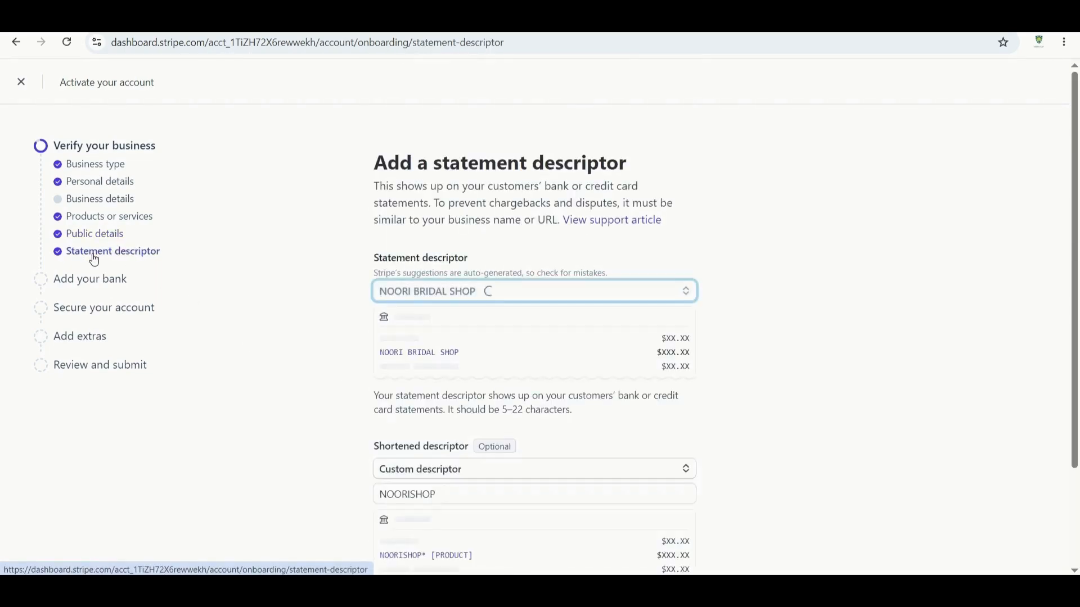
Choose NOORI BRIDAL STORE as the statement descriptor.
{"action": "scroll", "coordinate": [583, 390], "scroll_direction": "down", "scroll_amount": 2}
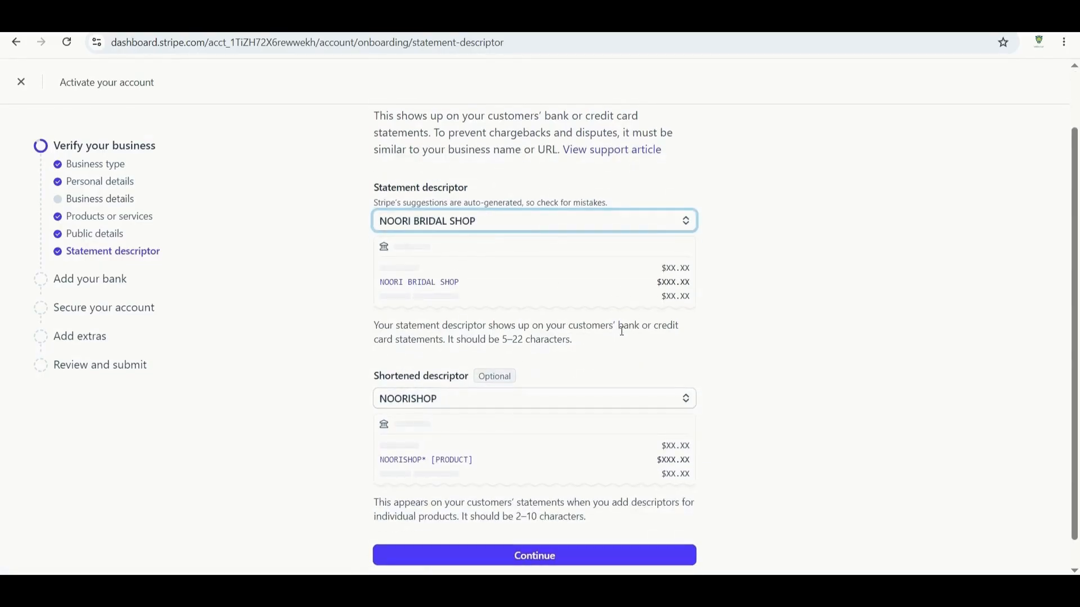
{"action": "scroll", "coordinate": [622, 331], "scroll_direction": "up", "scroll_amount": 2}
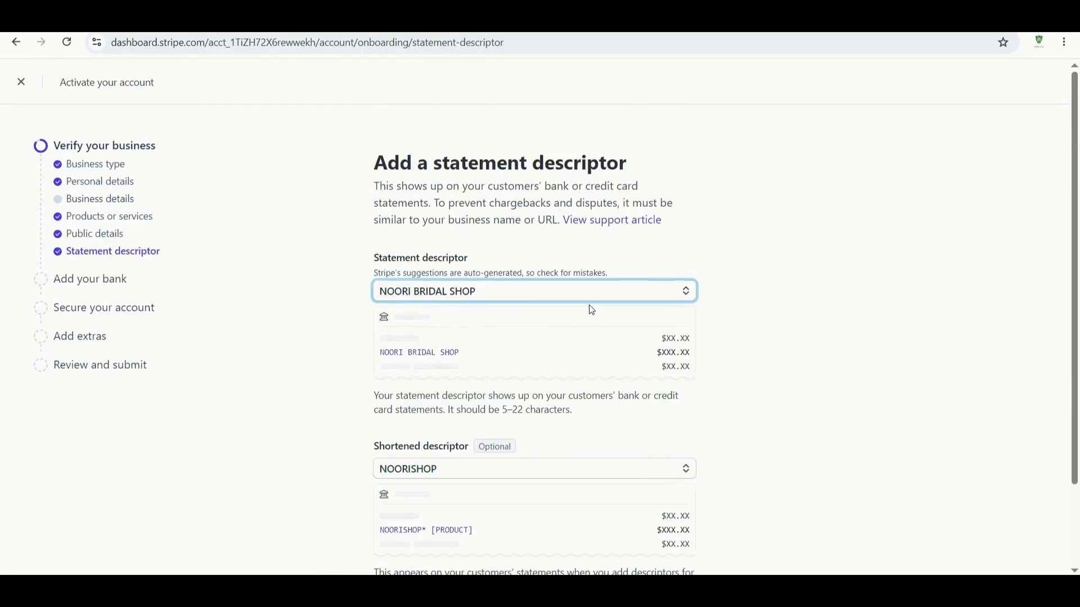
{"action": "left_click", "coordinate": [658, 293]}
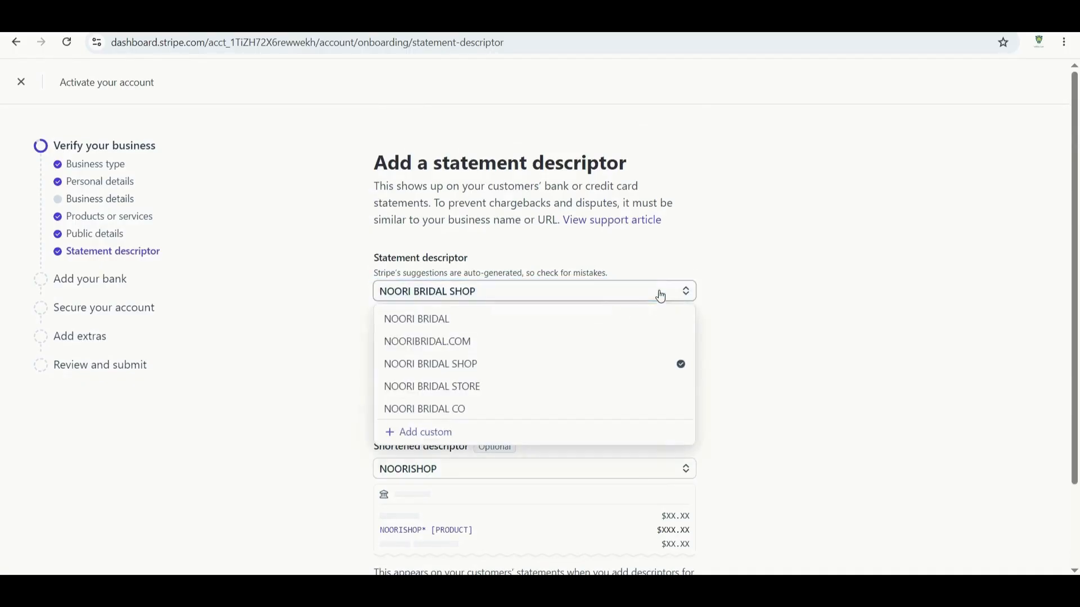
{"action": "left_click", "coordinate": [465, 387]}
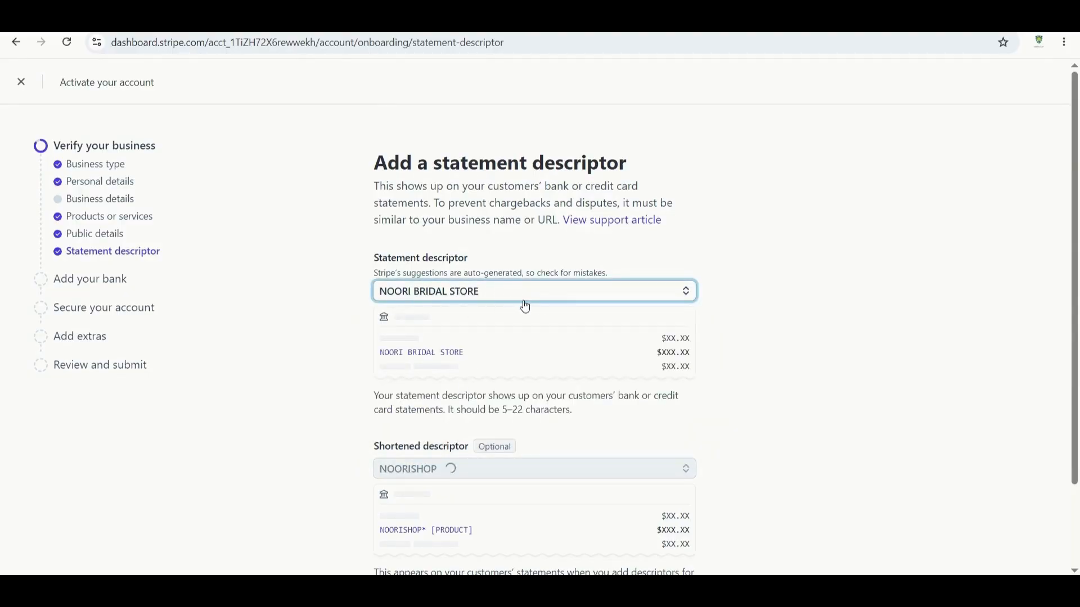
Choose CASHFLOW as the shortened descriptor and continue to Add your bank.
{"action": "scroll", "coordinate": [523, 306], "scroll_direction": "down", "scroll_amount": 3}
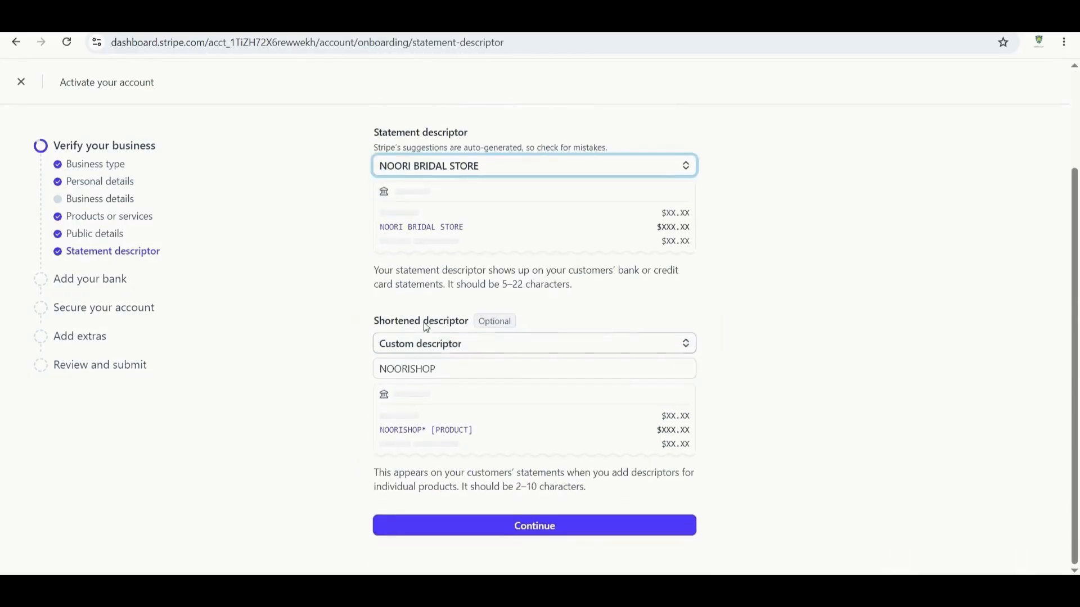
{"action": "left_click", "coordinate": [678, 348]}
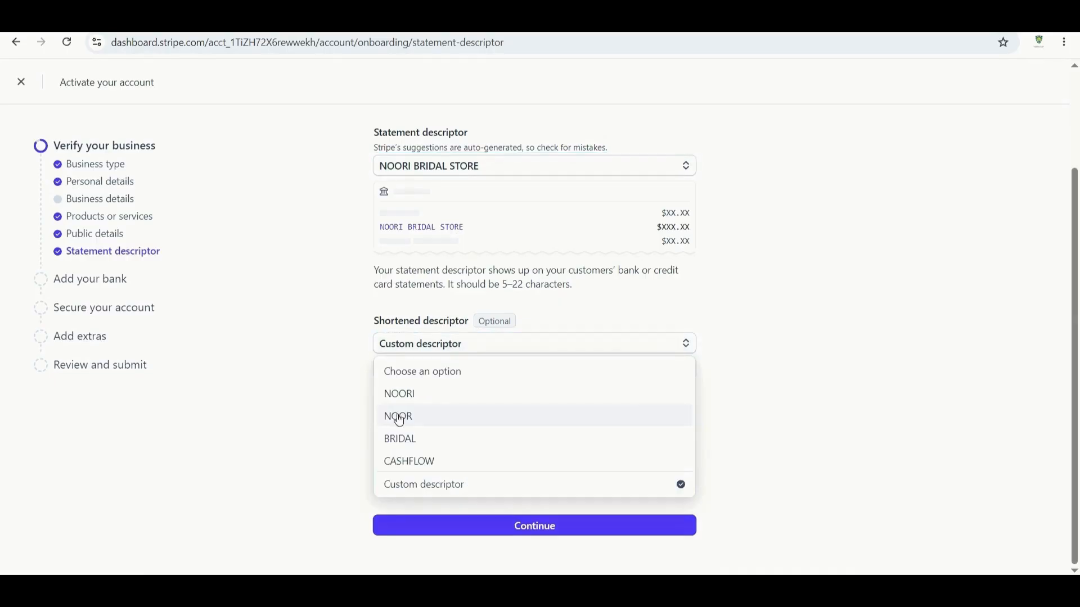
{"action": "left_click", "coordinate": [425, 463]}
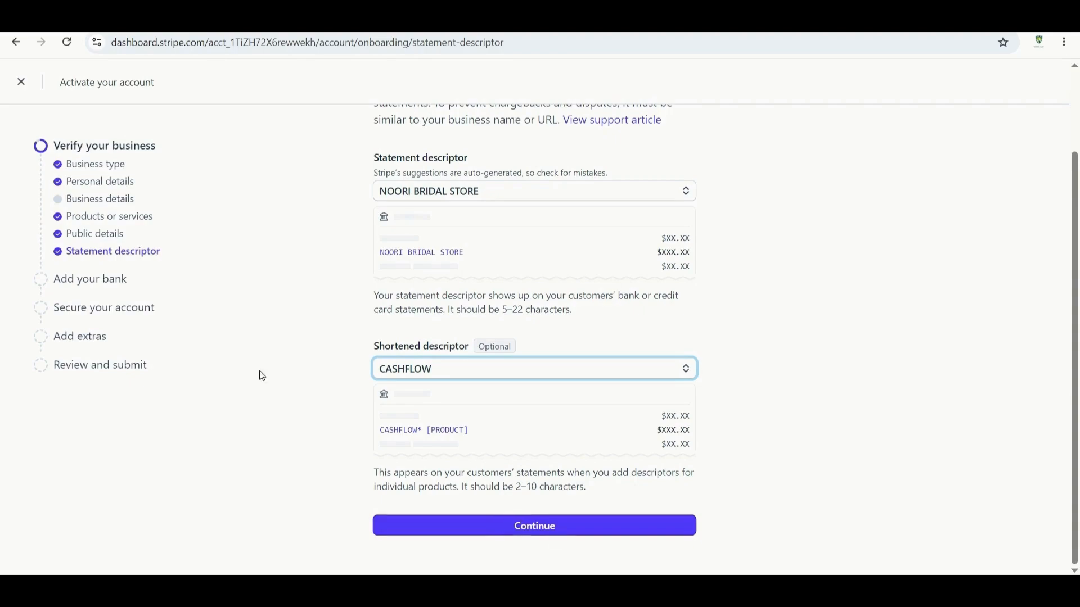
{"action": "left_click", "coordinate": [93, 283]}
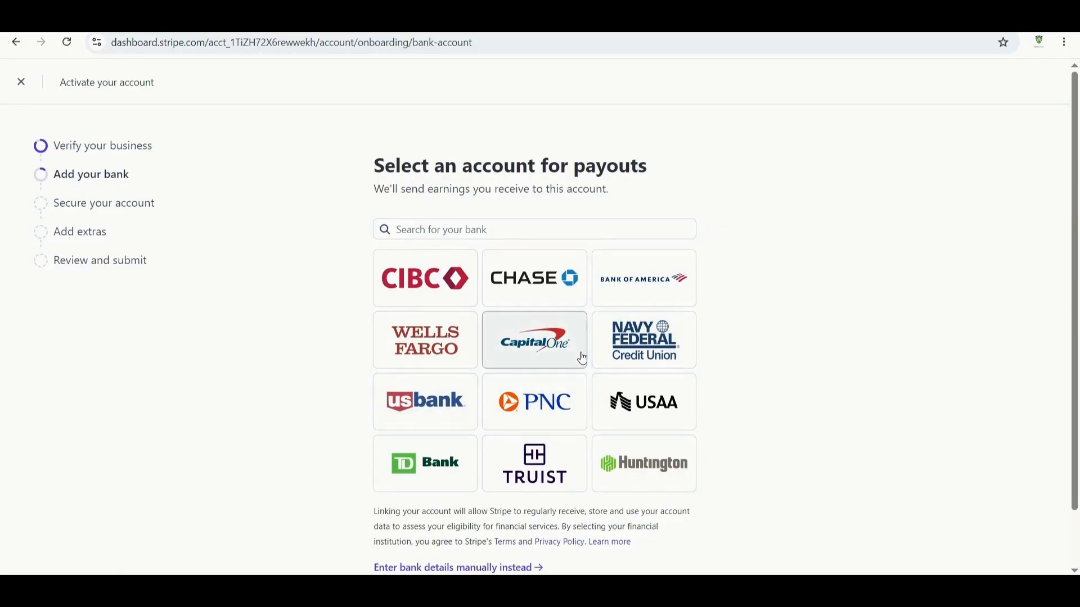
{"action": "left_click", "coordinate": [631, 301]}
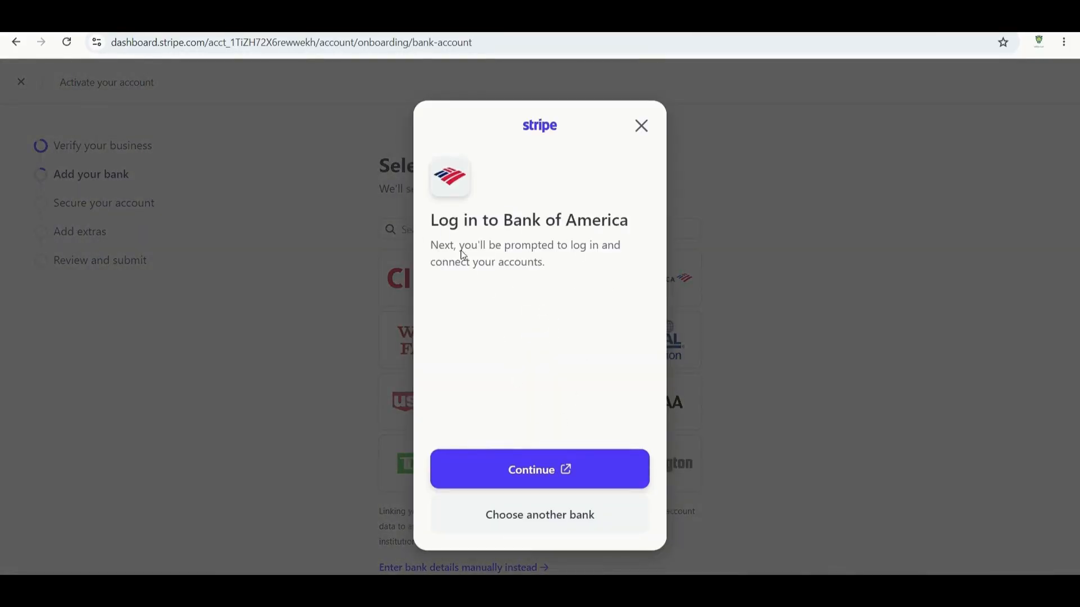
{"action": "left_click", "coordinate": [520, 471]}
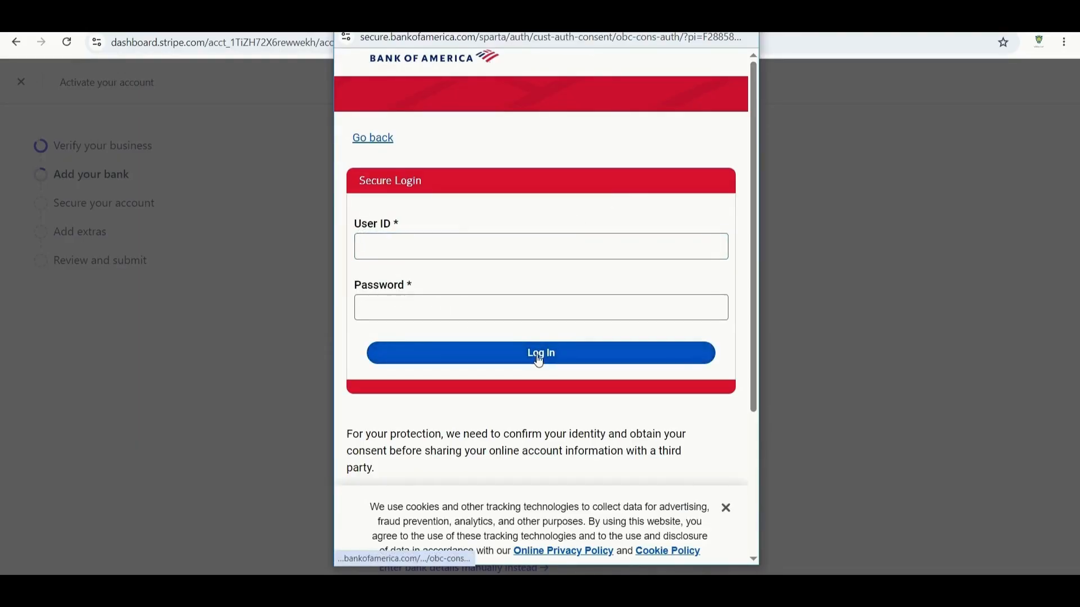
{"action": "left_click", "coordinate": [744, 17]}
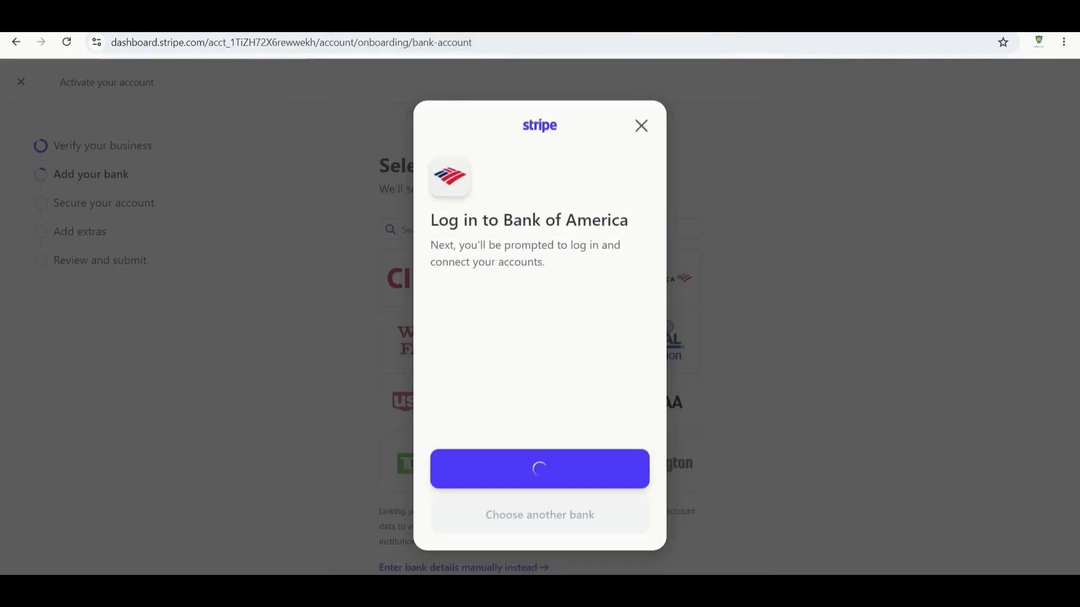
{"action": "left_click", "coordinate": [641, 127]}
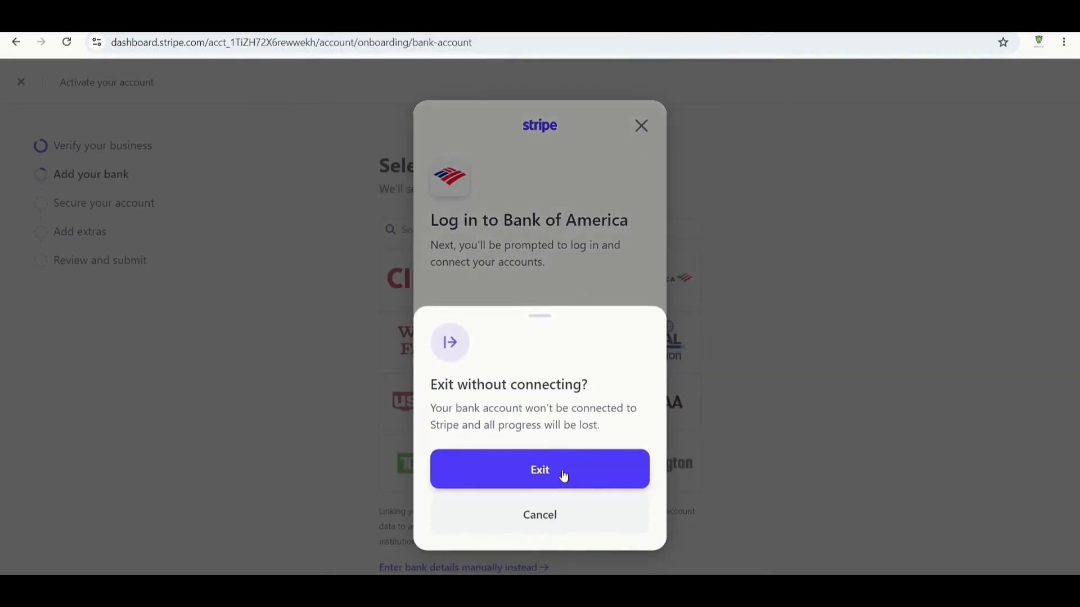
{"action": "left_click", "coordinate": [562, 474]}
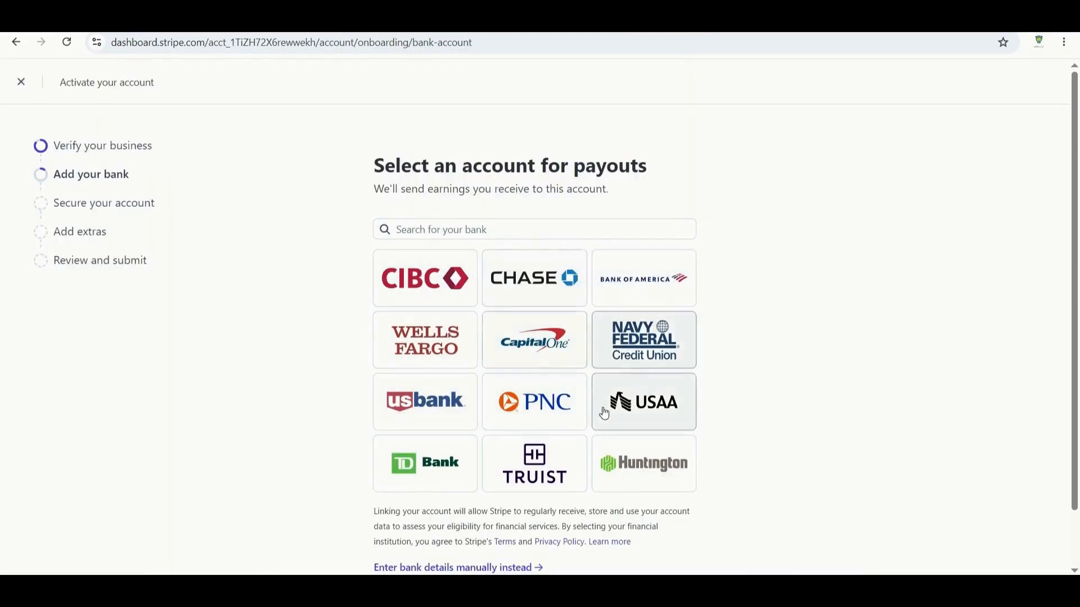
Open the manual bank details form, visit the routing and account number fields, then close it.
{"action": "scroll", "coordinate": [534, 450], "scroll_direction": "down", "scroll_amount": 2}
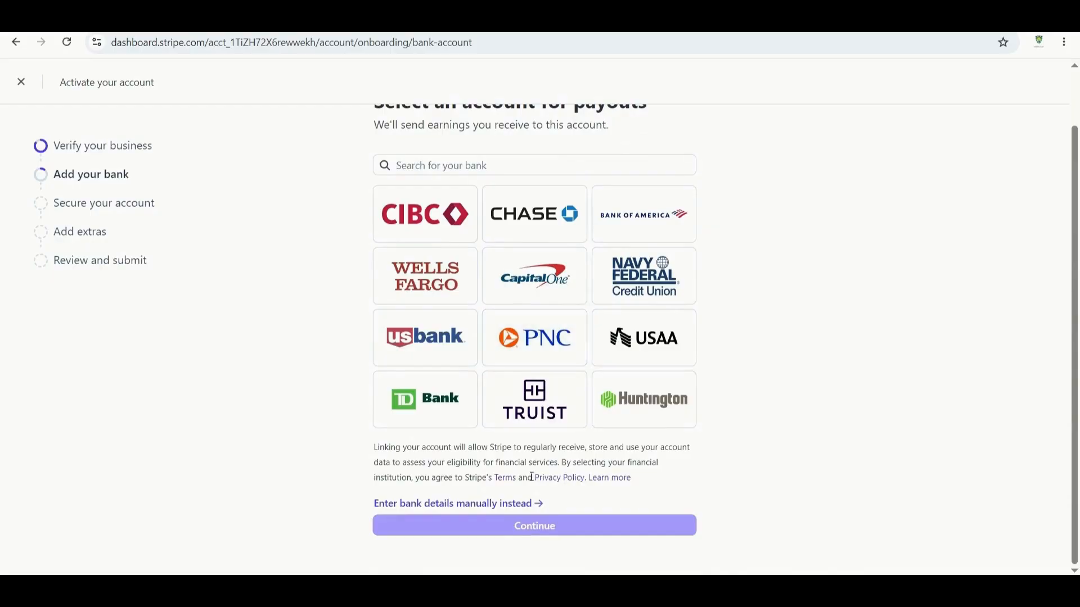
{"action": "left_click", "coordinate": [446, 162]}
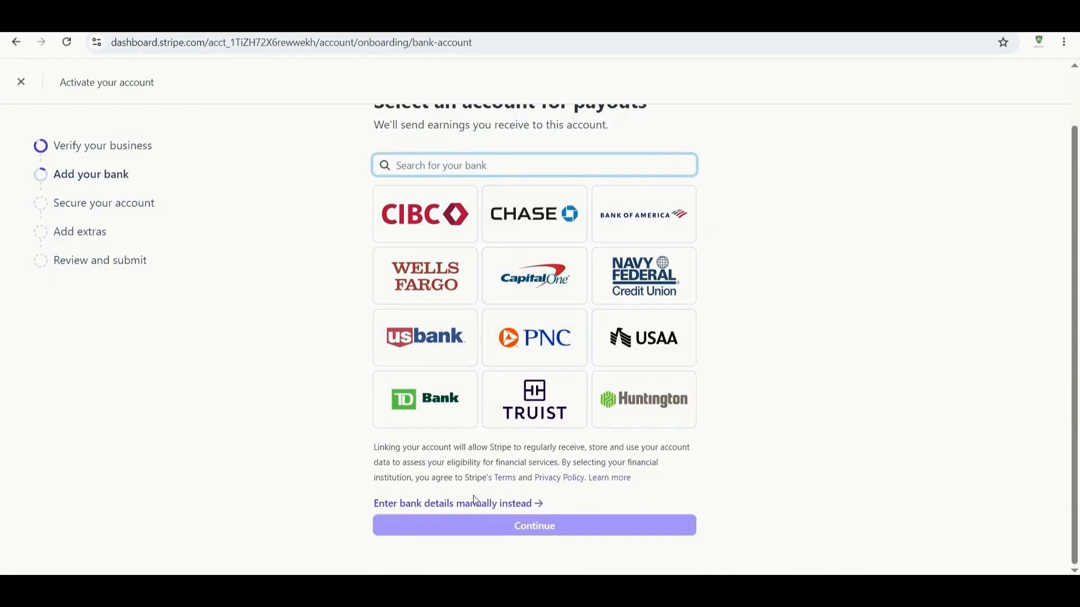
{"action": "left_click", "coordinate": [495, 504]}
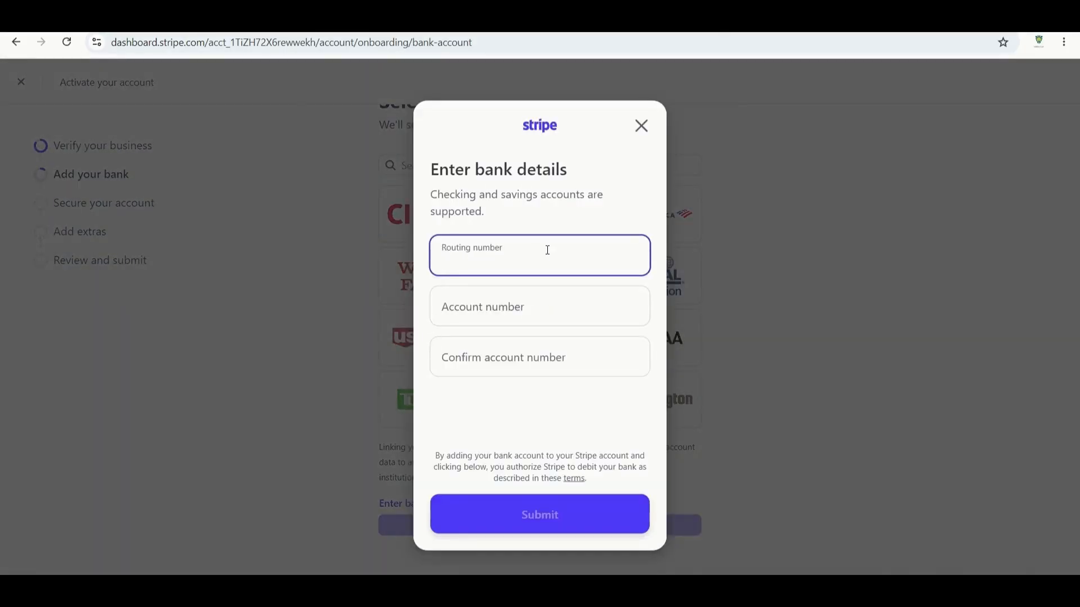
{"action": "left_click", "coordinate": [471, 355]}
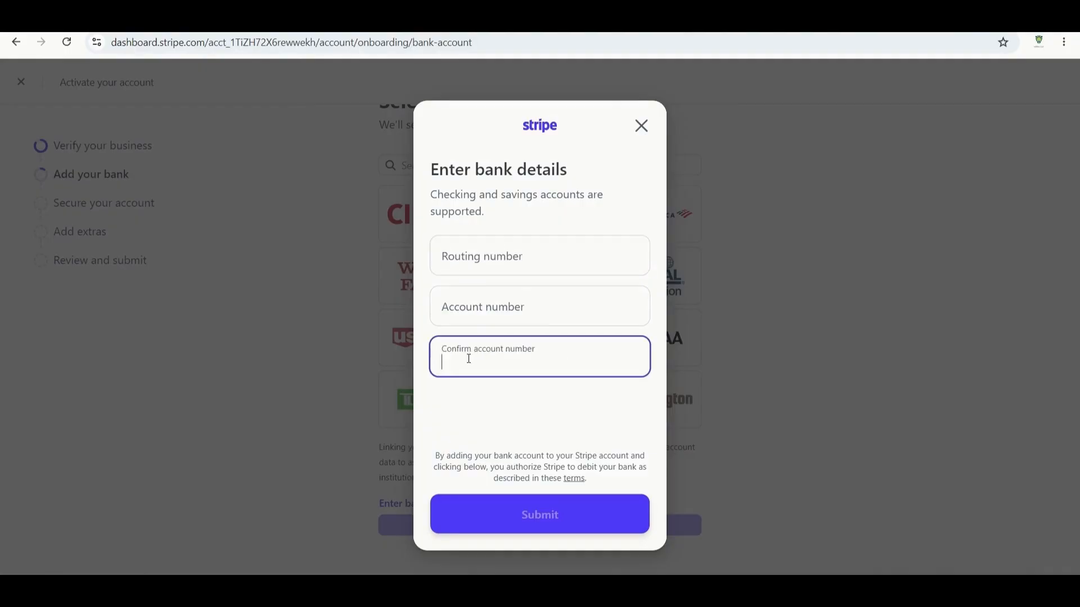
{"action": "left_click", "coordinate": [507, 262]}
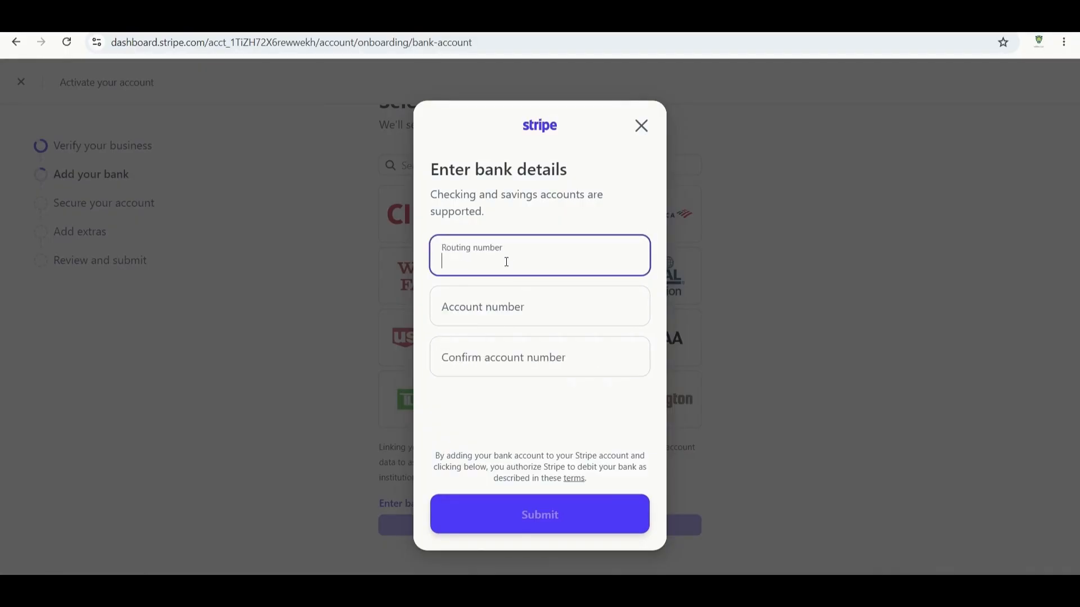
{"action": "left_click", "coordinate": [641, 126]}
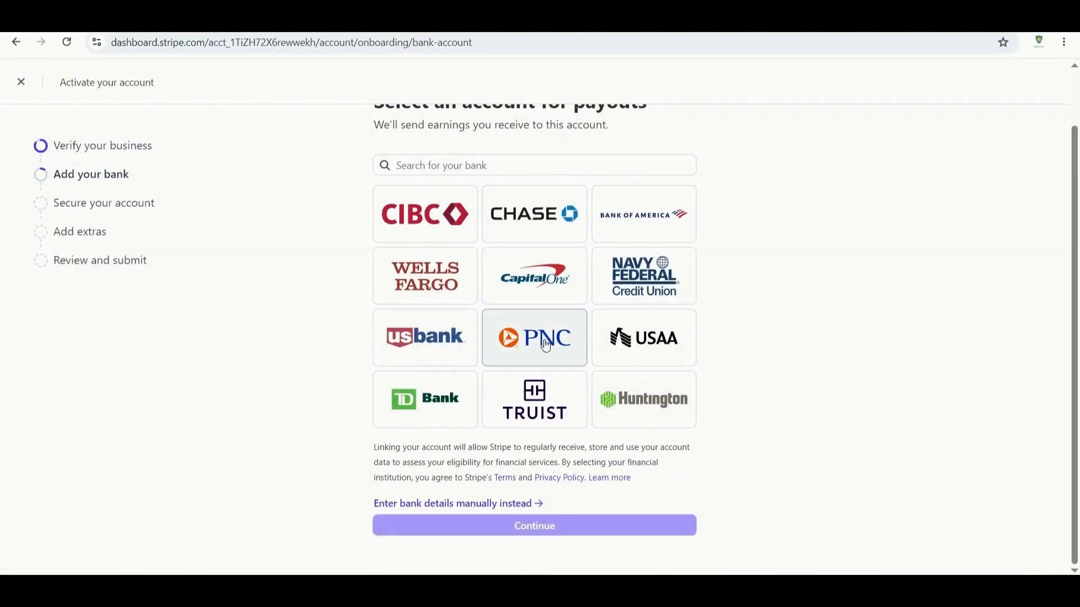
Reopen the manual bank form, close it without submitting, and go to Secure your account.
{"action": "left_click", "coordinate": [494, 505]}
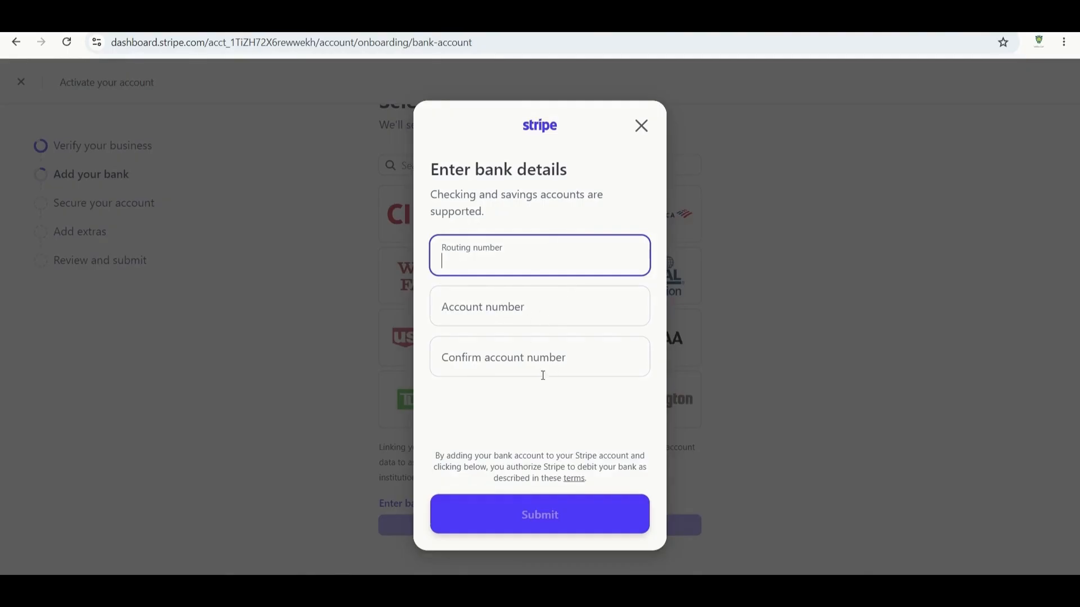
{"action": "left_click", "coordinate": [513, 345]}
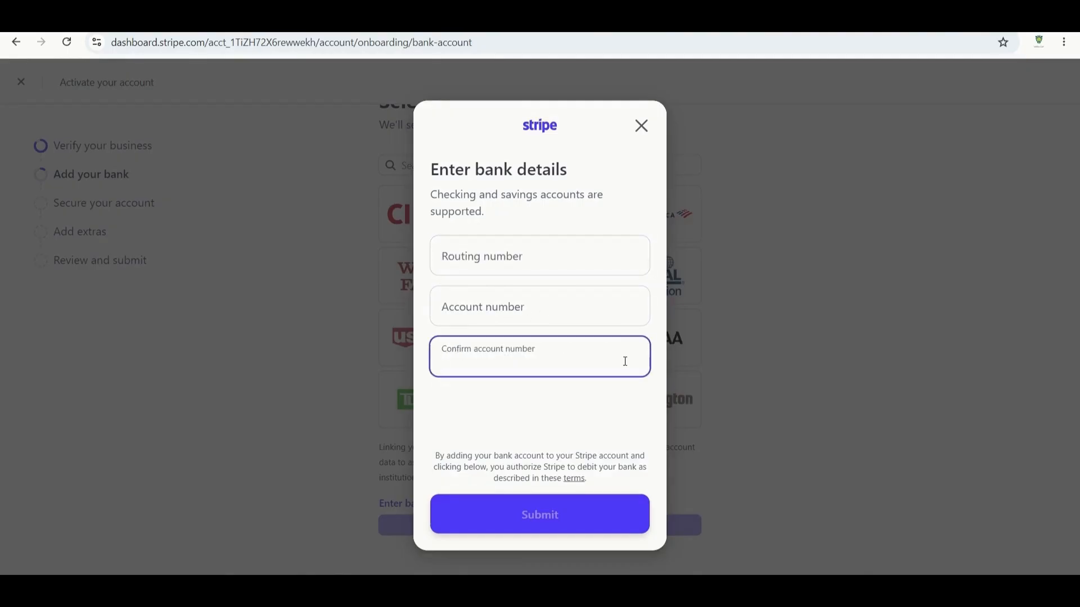
{"action": "left_click", "coordinate": [651, 128]}
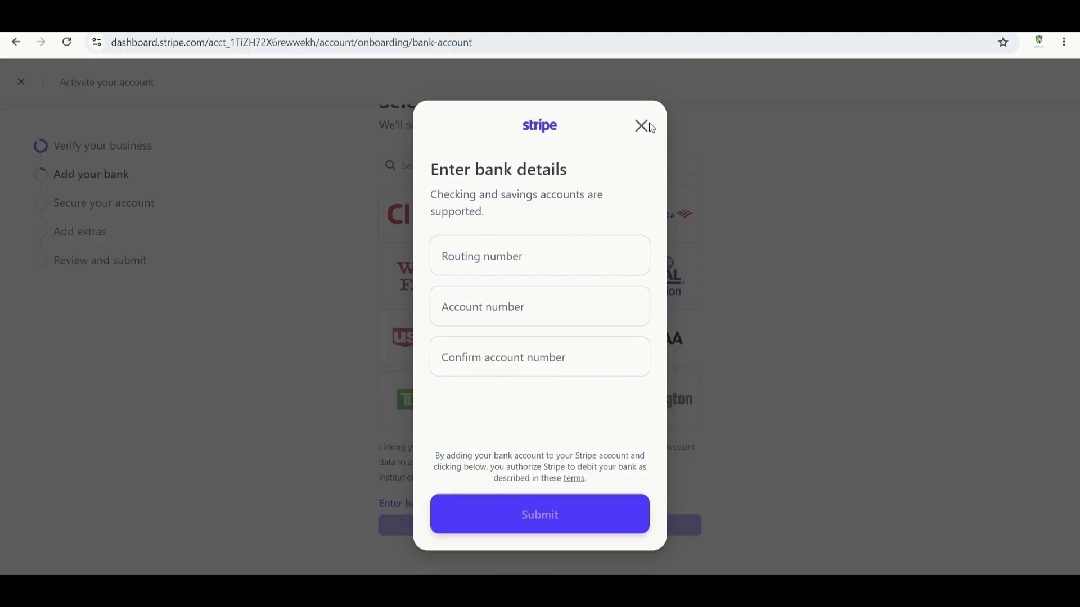
{"action": "left_click", "coordinate": [650, 128]}
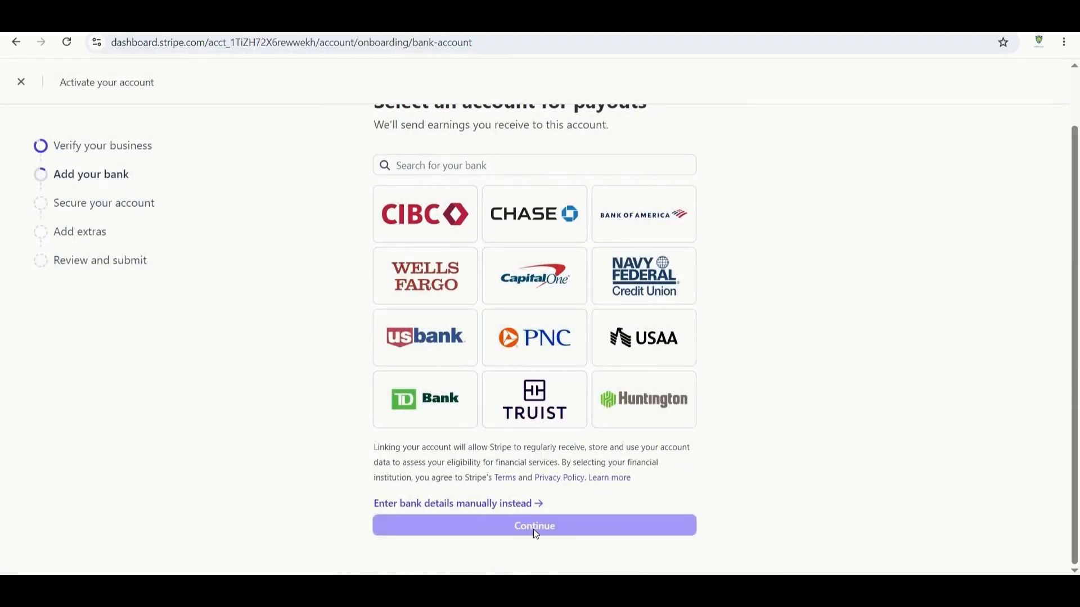
{"action": "left_click", "coordinate": [89, 211]}
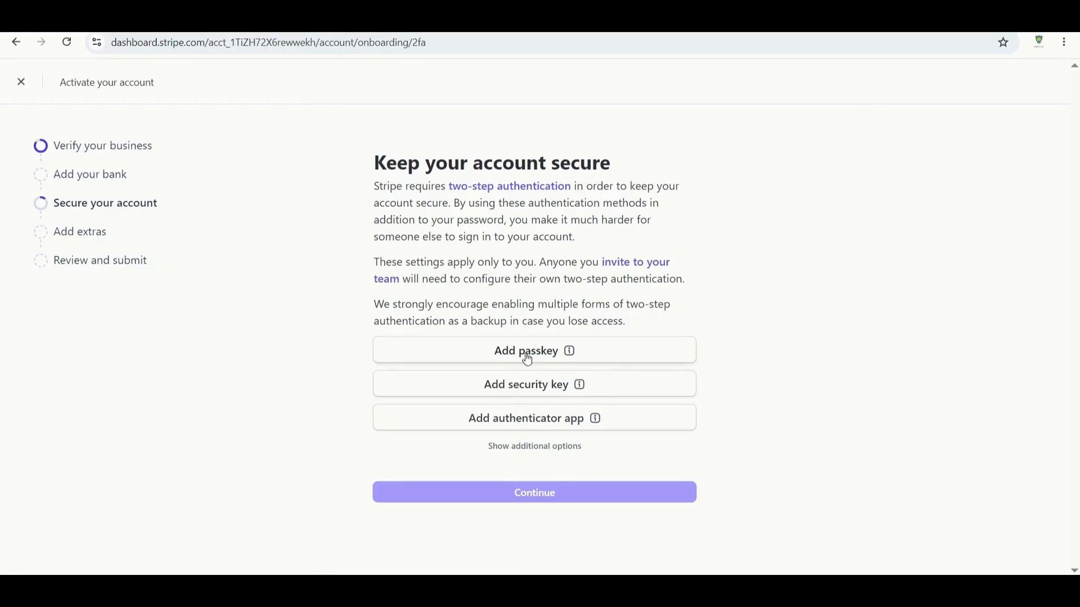
Skip ahead to Add extras and decline the climate contribution with No thanks.
{"action": "mouse_move", "coordinate": [582, 391]}
{"action": "left_click", "coordinate": [84, 231]}
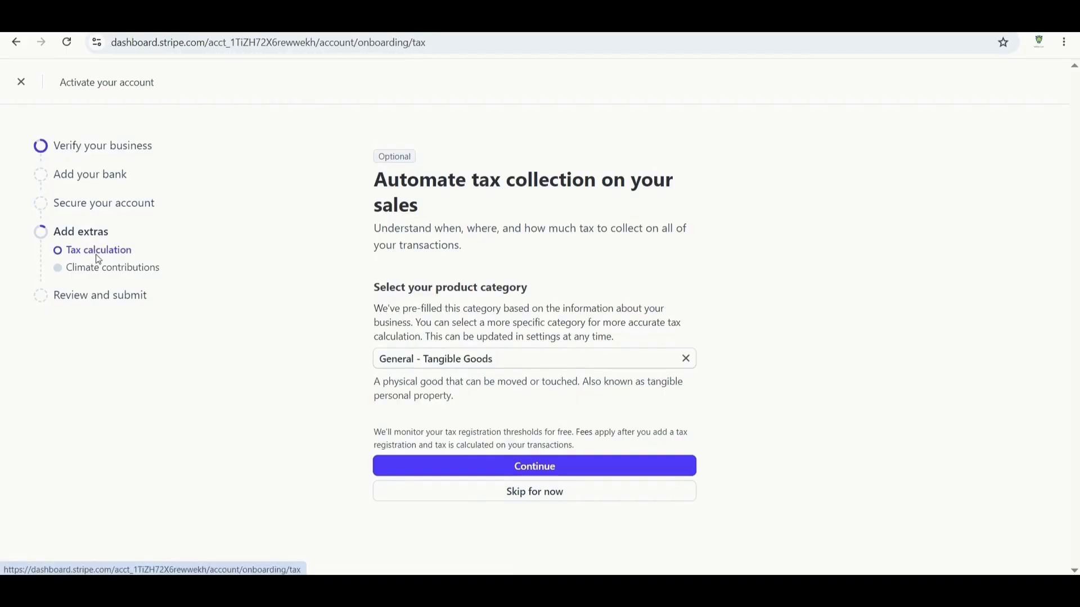
{"action": "left_click", "coordinate": [94, 274]}
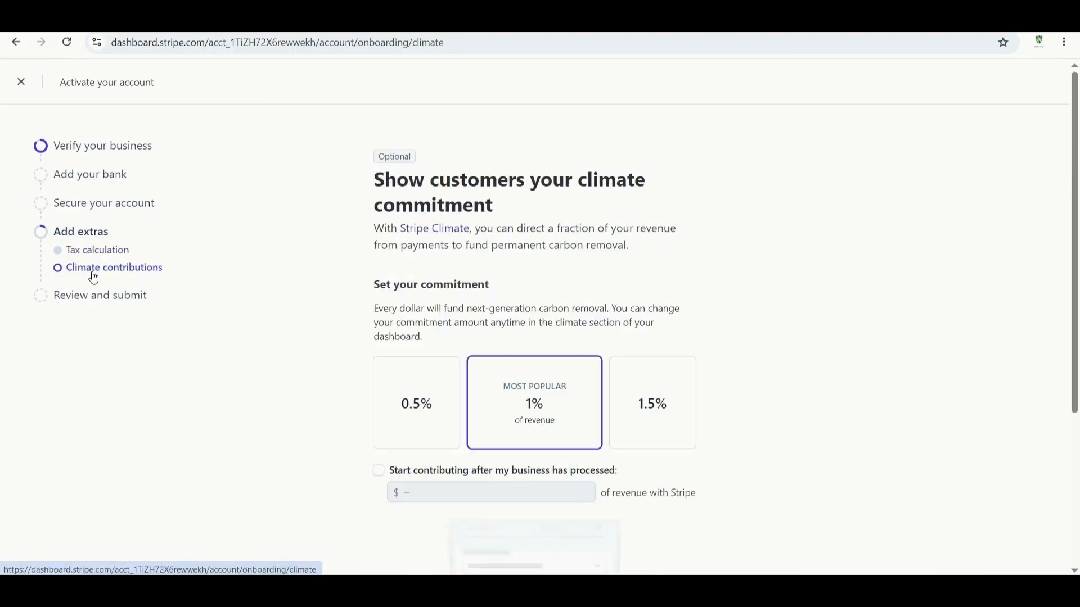
{"action": "scroll", "coordinate": [432, 314], "scroll_direction": "down", "scroll_amount": 2}
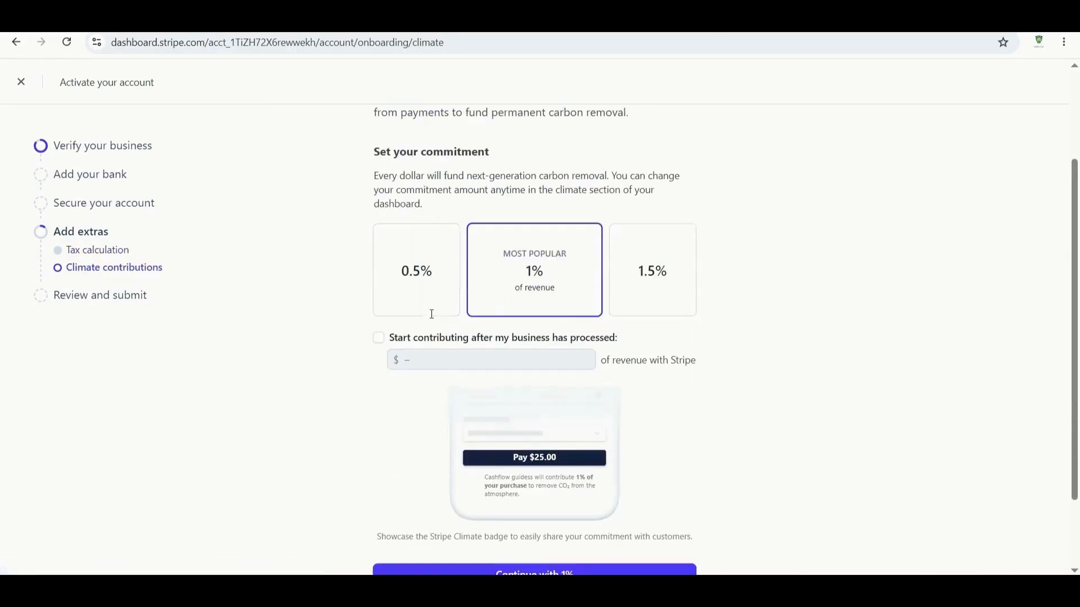
{"action": "scroll", "coordinate": [545, 449], "scroll_direction": "down", "scroll_amount": 2}
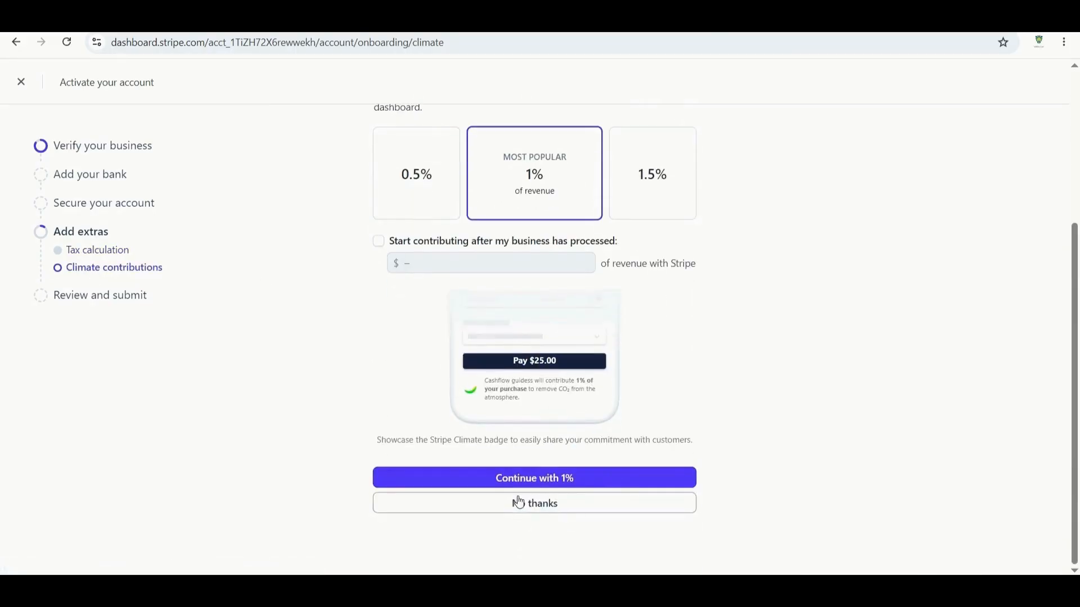
{"action": "scroll", "coordinate": [461, 377], "scroll_direction": "up", "scroll_amount": 1}
{"action": "scroll", "coordinate": [591, 450], "scroll_direction": "down", "scroll_amount": 1}
{"action": "left_click", "coordinate": [537, 504]}
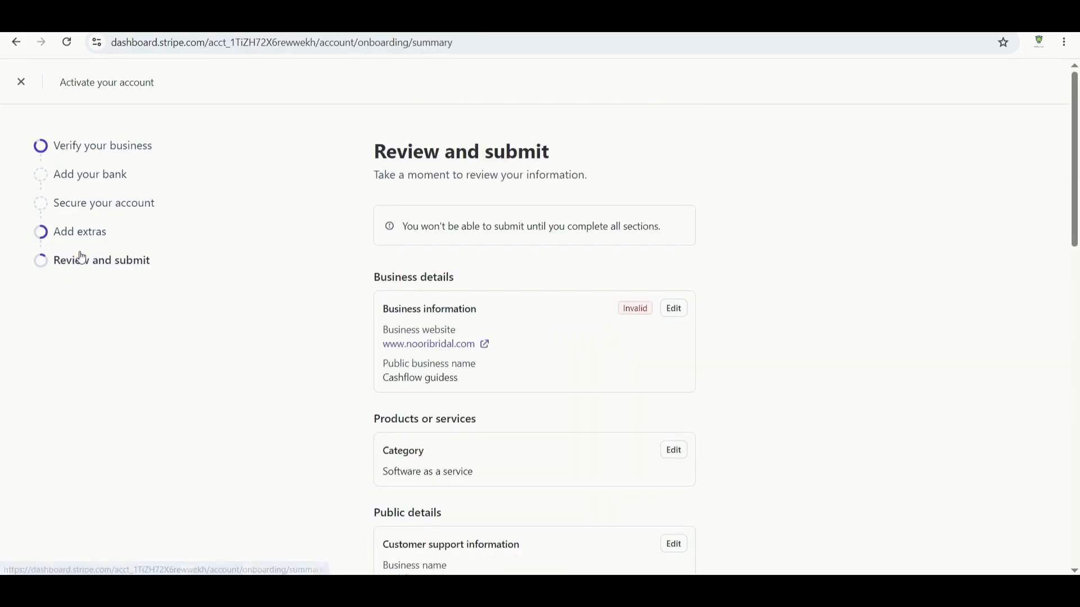
Scroll the review summary: payout bank Incomplete; two-step authentication, tax calculation and climate commitment Off.
{"action": "scroll", "coordinate": [581, 270], "scroll_direction": "down", "scroll_amount": 1}
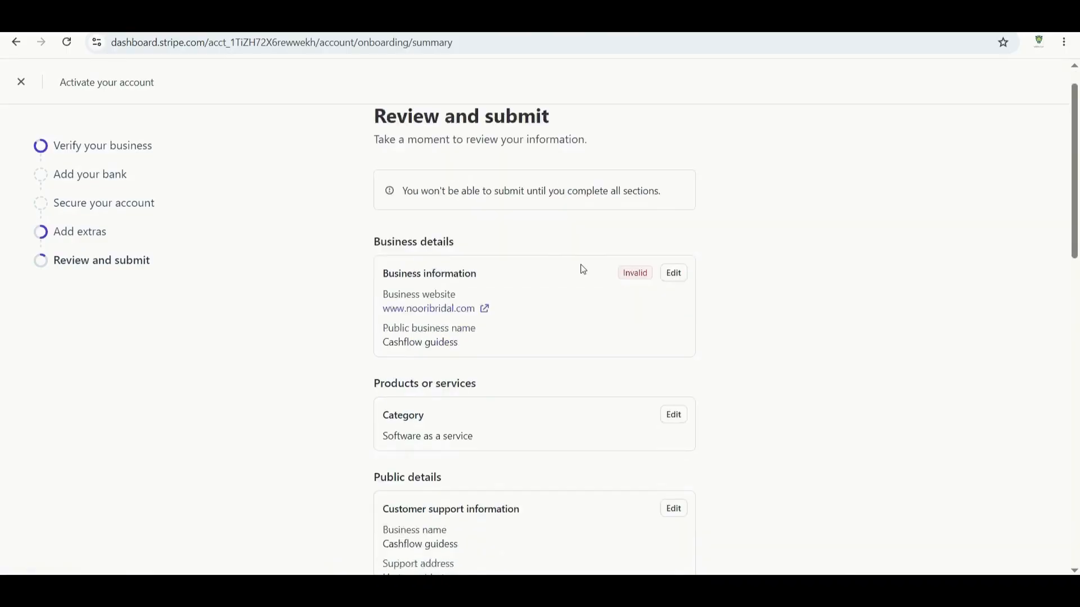
{"action": "scroll", "coordinate": [534, 329], "scroll_direction": "down", "scroll_amount": 2}
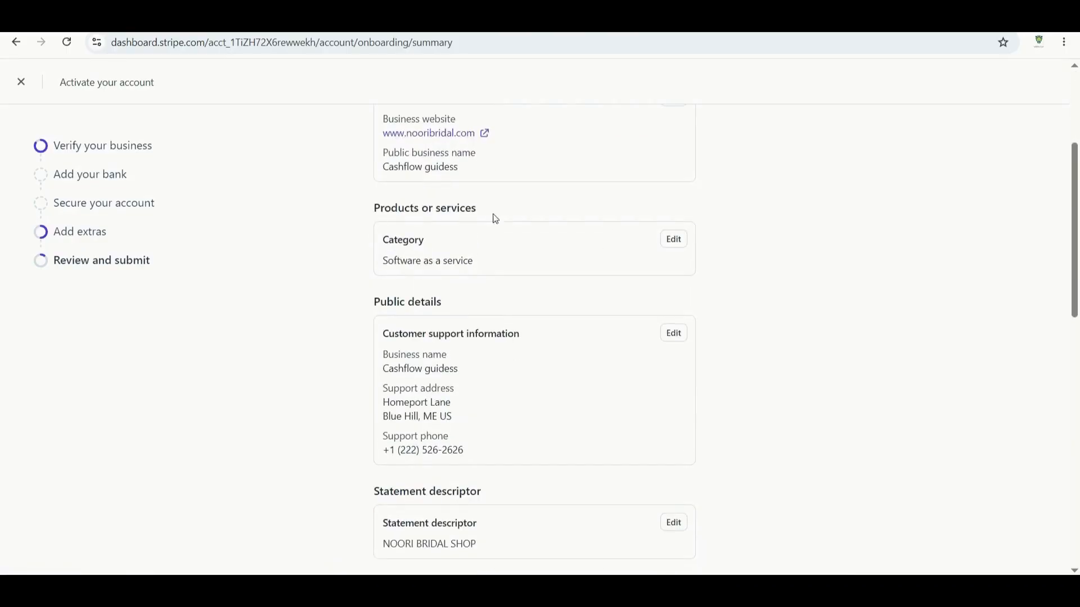
{"action": "scroll", "coordinate": [582, 286], "scroll_direction": "down", "scroll_amount": 1}
{"action": "scroll", "coordinate": [577, 308], "scroll_direction": "down", "scroll_amount": 2}
{"action": "scroll", "coordinate": [422, 225], "scroll_direction": "up", "scroll_amount": 1}
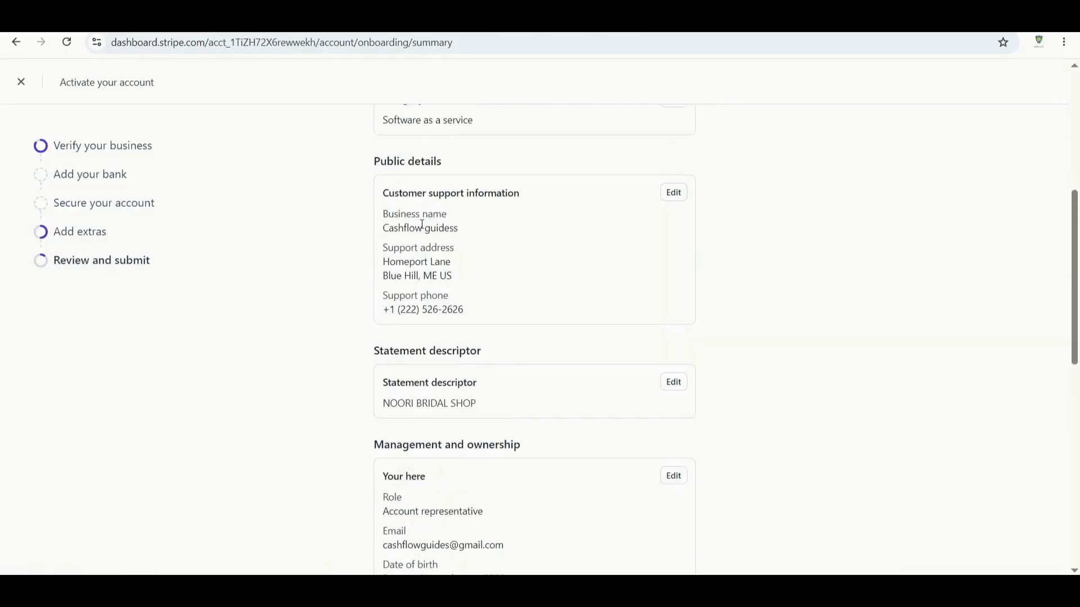
{"action": "scroll", "coordinate": [494, 188], "scroll_direction": "down", "scroll_amount": 2}
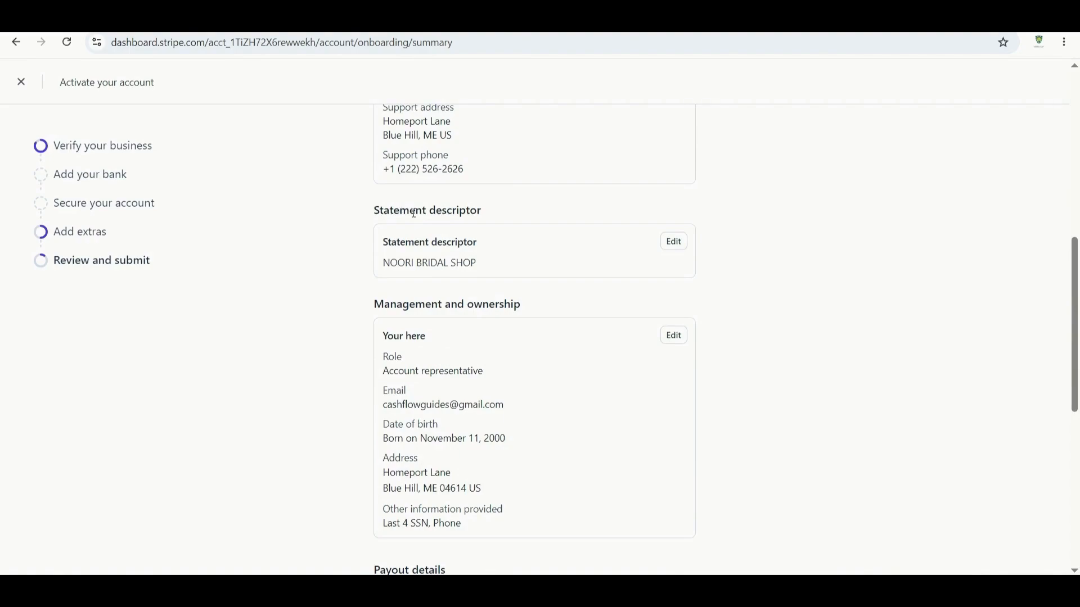
{"action": "scroll", "coordinate": [540, 205], "scroll_direction": "down", "scroll_amount": 1}
{"action": "scroll", "coordinate": [546, 209], "scroll_direction": "down", "scroll_amount": 1}
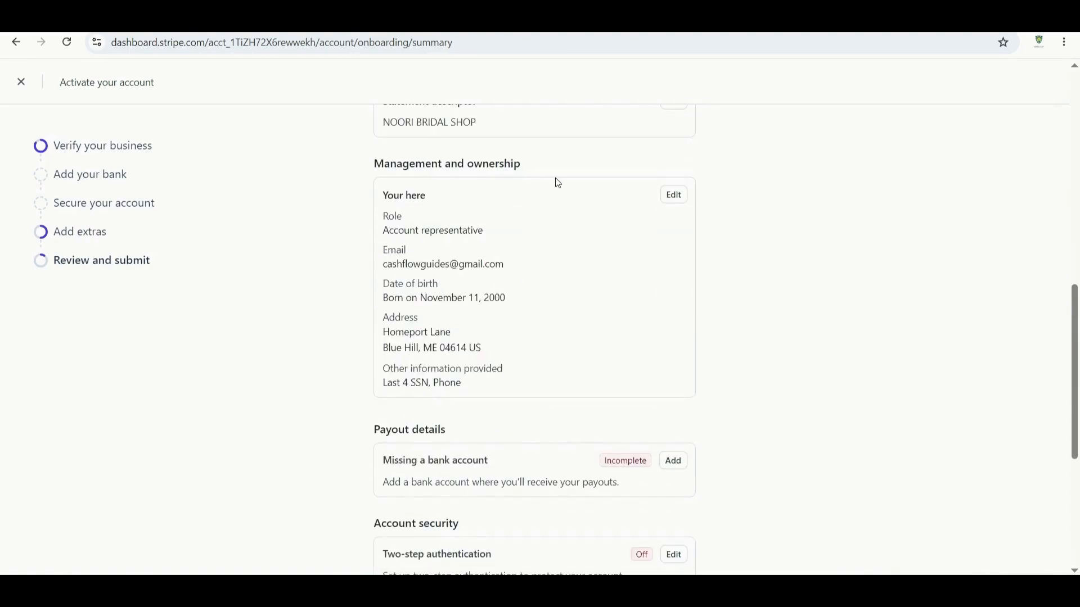
{"action": "scroll", "coordinate": [473, 298], "scroll_direction": "down", "scroll_amount": 2}
{"action": "scroll", "coordinate": [534, 306], "scroll_direction": "down", "scroll_amount": 2}
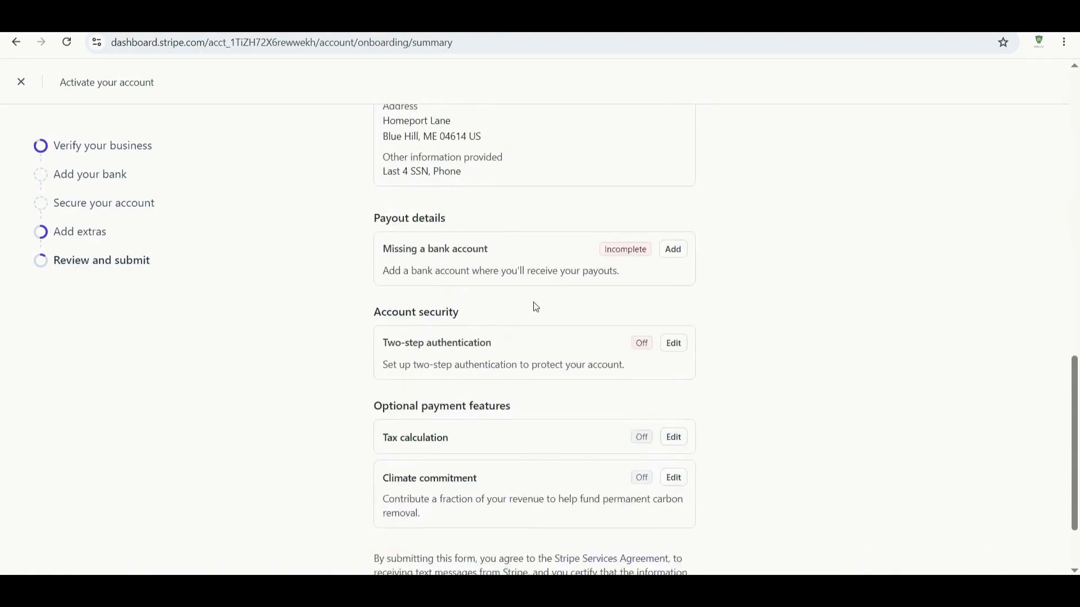
{"action": "scroll", "coordinate": [544, 255], "scroll_direction": "down", "scroll_amount": 1}
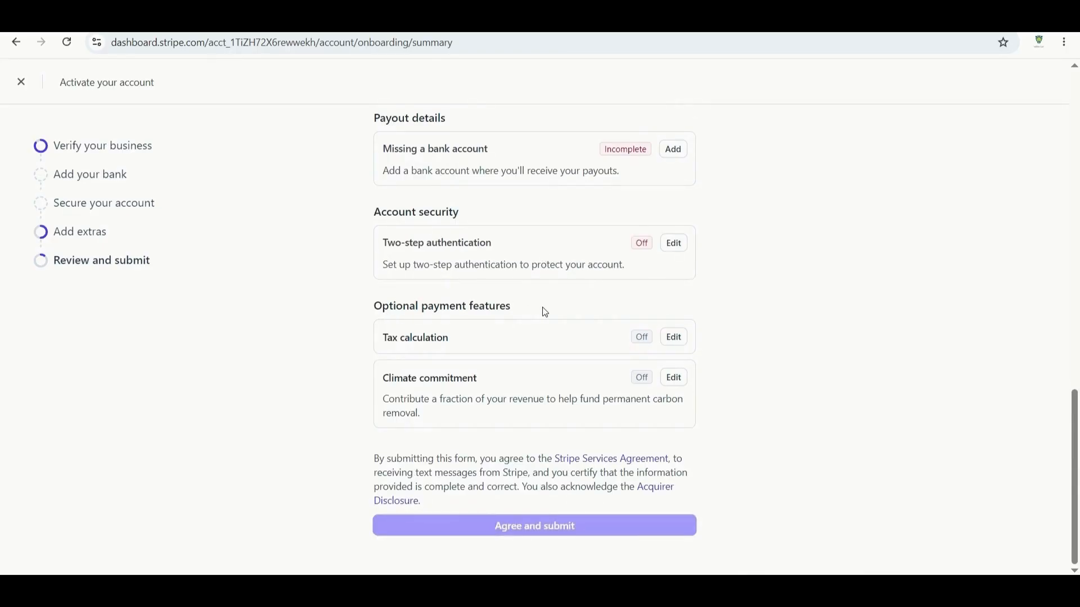
{"action": "scroll", "coordinate": [569, 321], "scroll_direction": "up", "scroll_amount": 4}
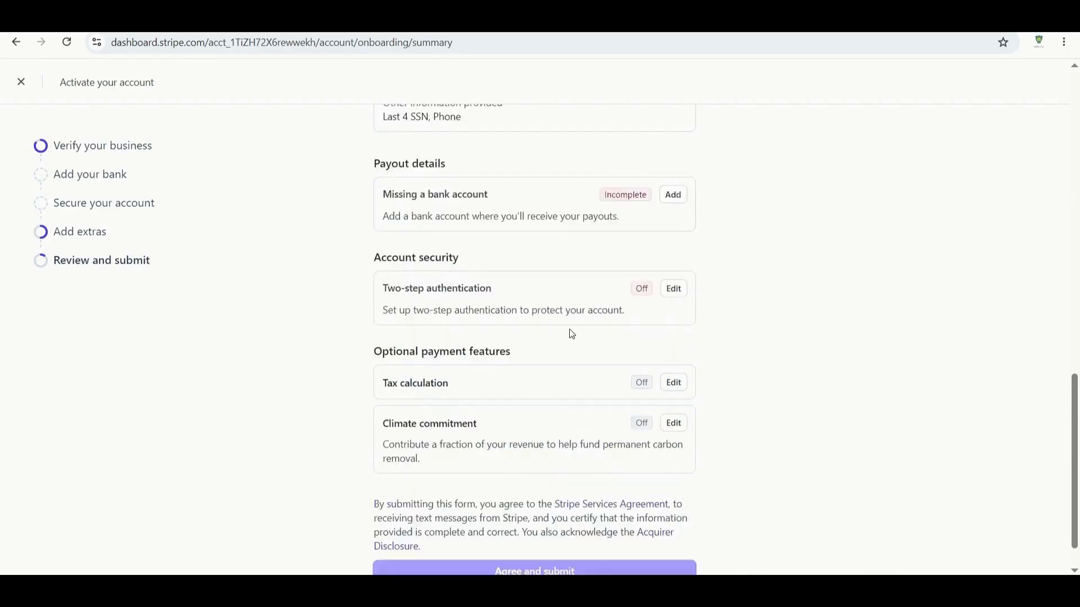
{"action": "scroll", "coordinate": [574, 321], "scroll_direction": "down", "scroll_amount": 4}
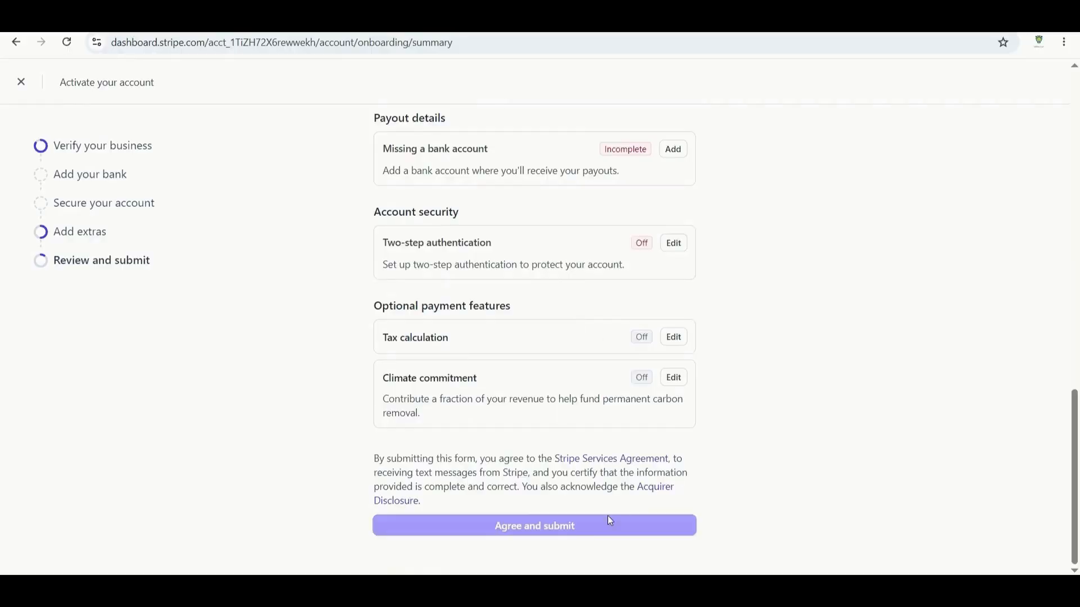